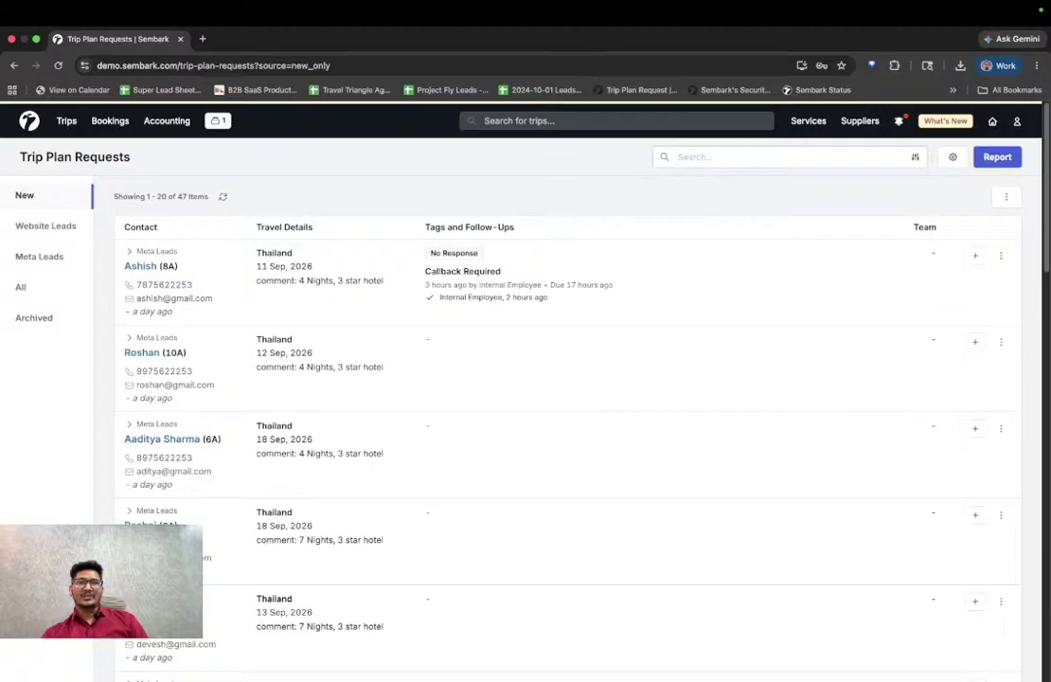
click(1001, 257)
click(1002, 261)
click(1000, 260)
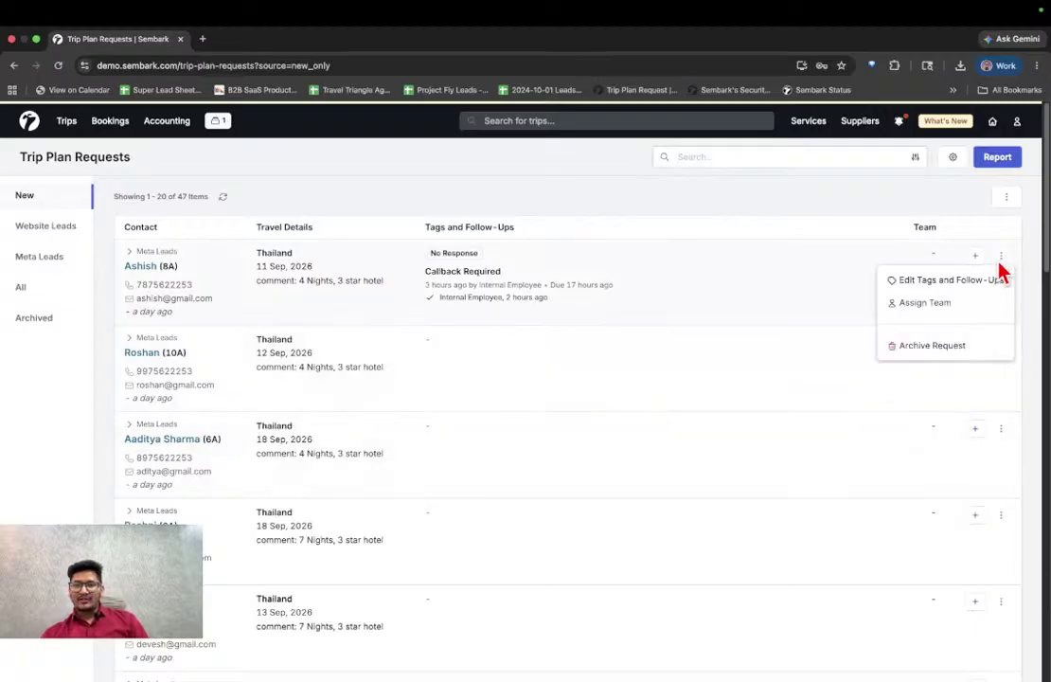
click(987, 282)
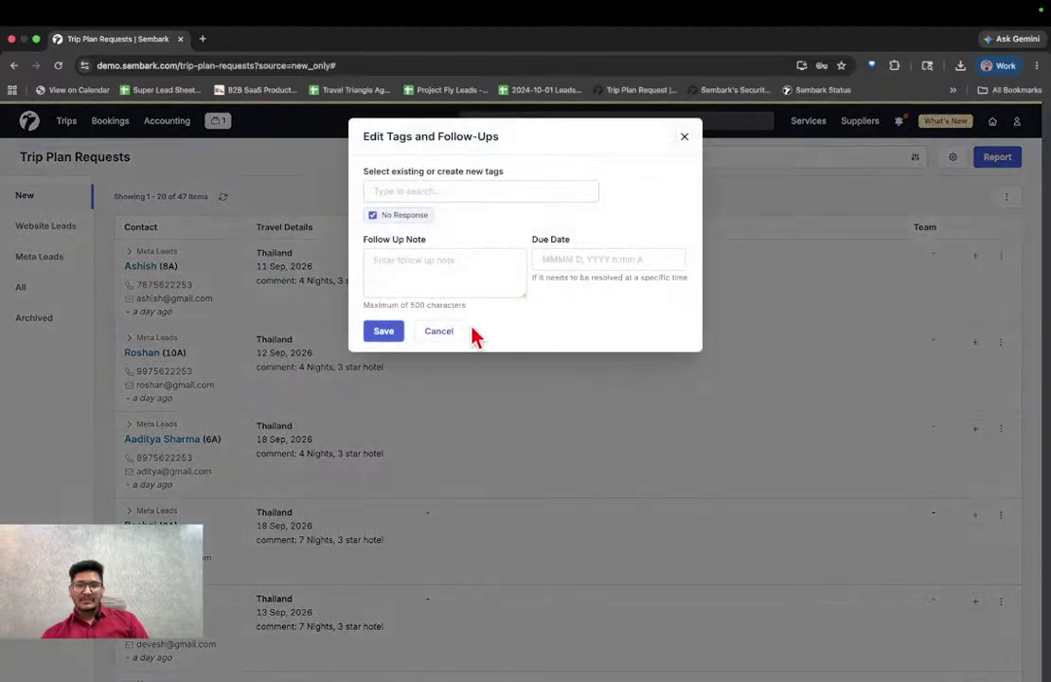
click(452, 339)
Step: Assign the existing Hot Lead tag to the second request in the list, the Thailand trip dated 12 Sep, 2026
scroll(727, 387, down, 1)
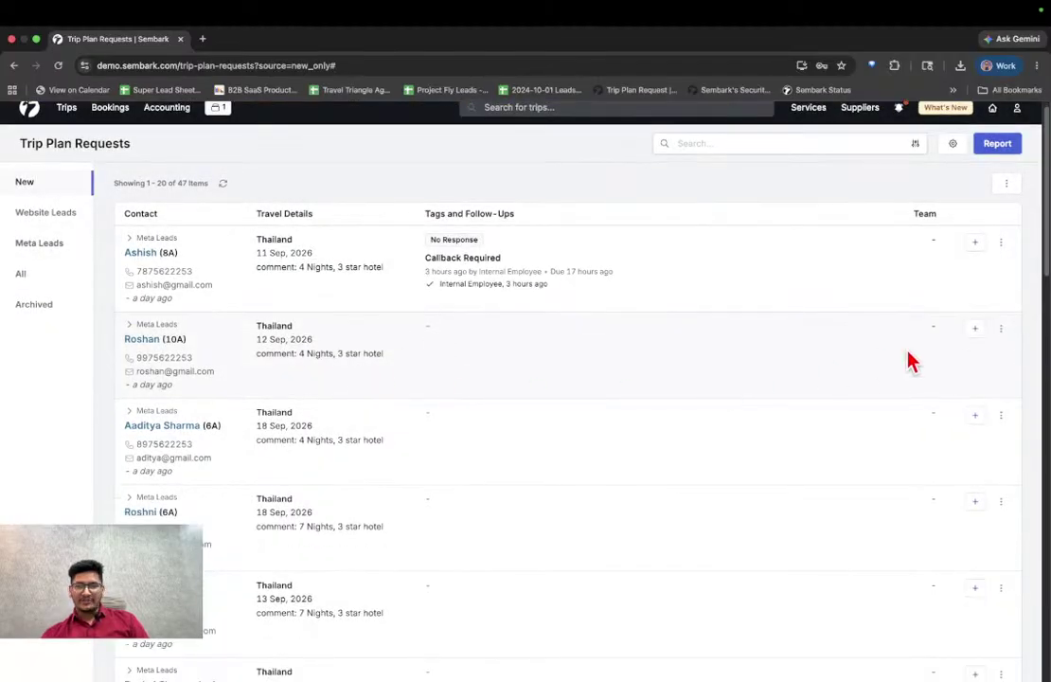
click(1000, 329)
click(999, 331)
click(1000, 331)
click(999, 331)
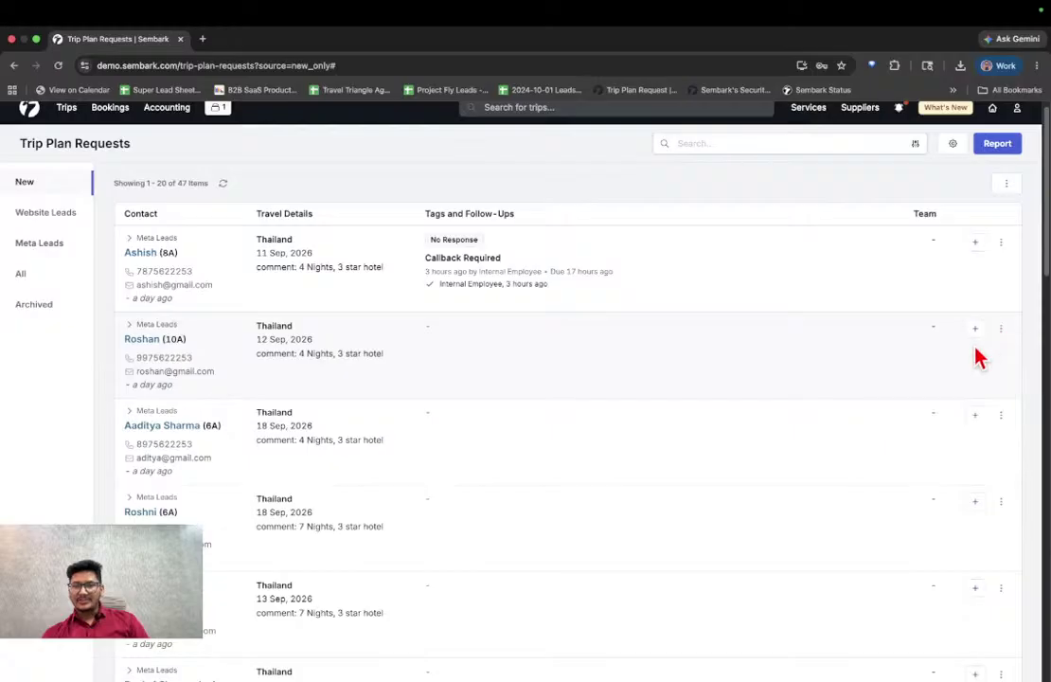
click(1000, 331)
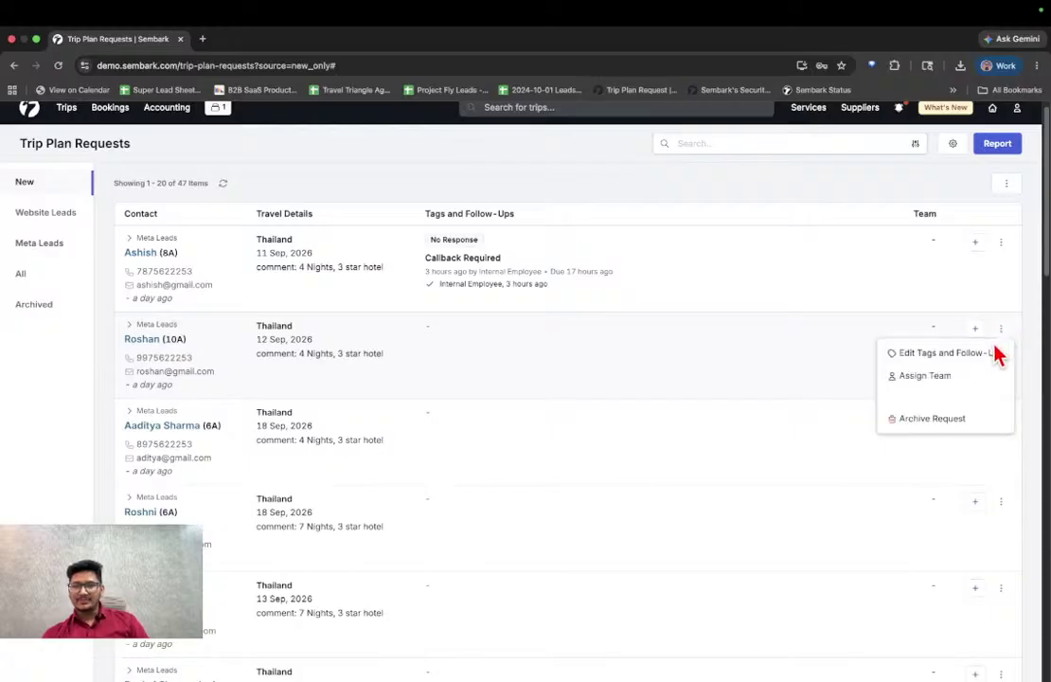
click(994, 356)
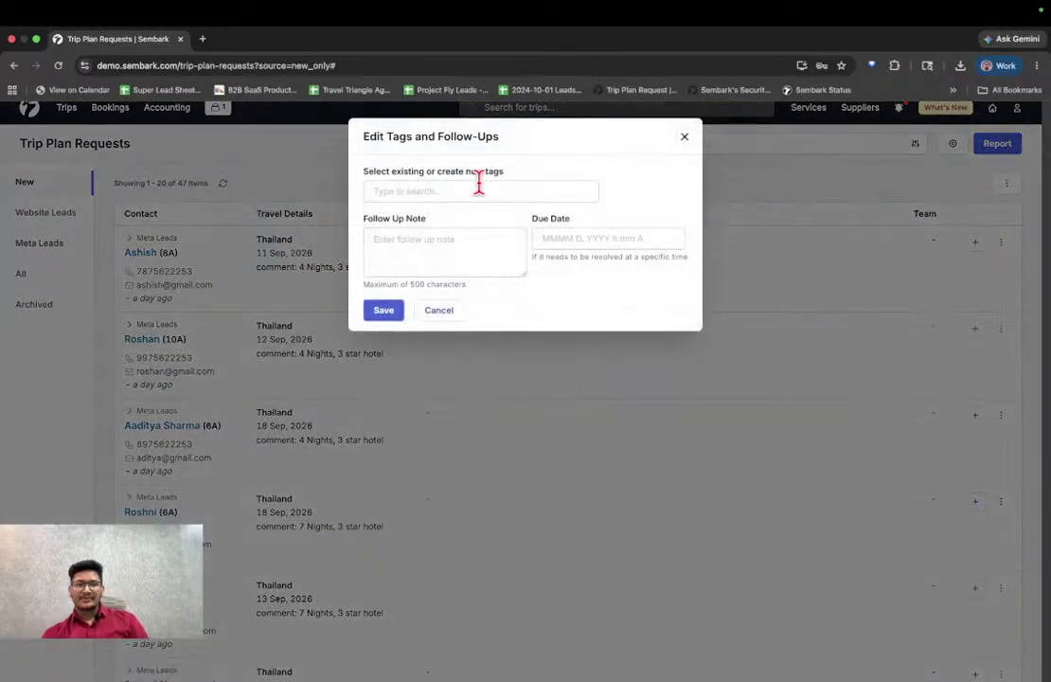
click(479, 187)
text(hot)
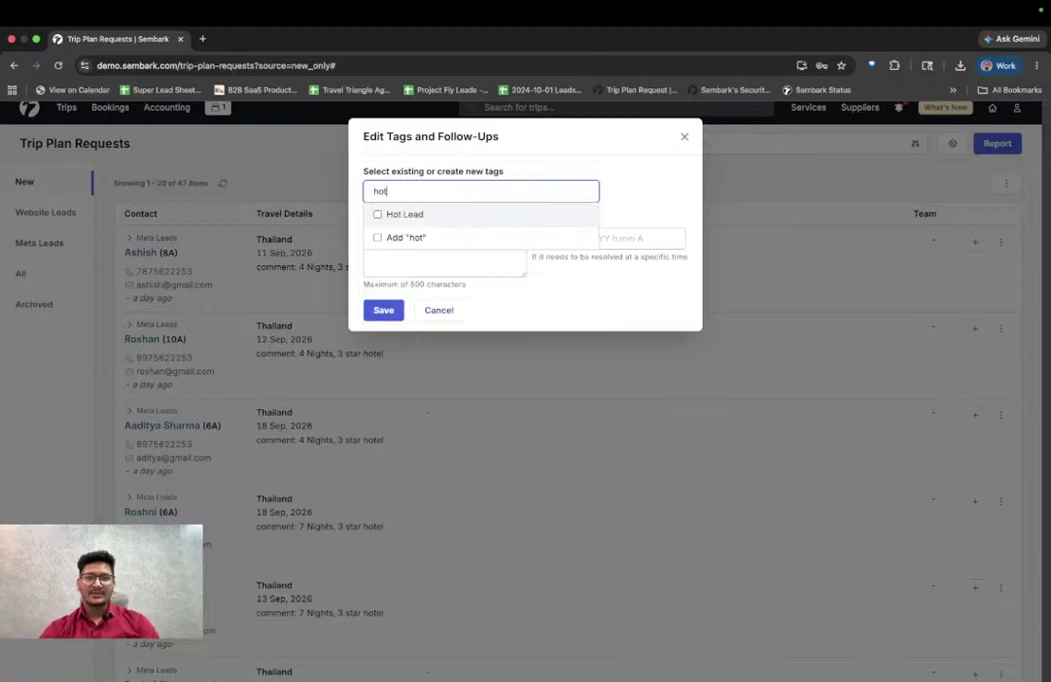
click(402, 217)
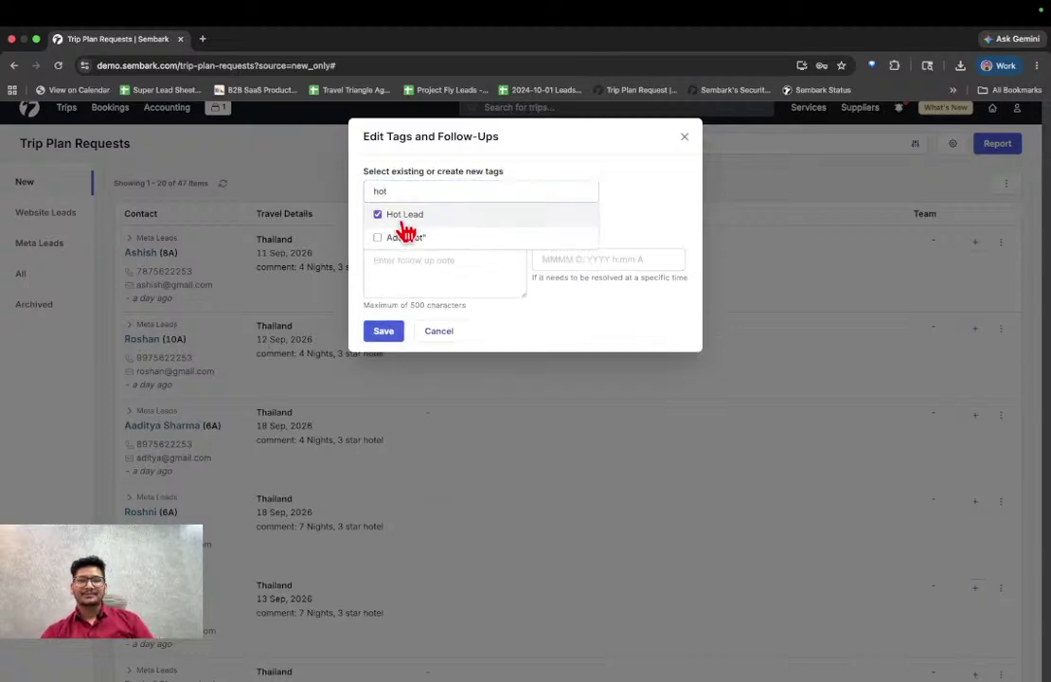
click(629, 227)
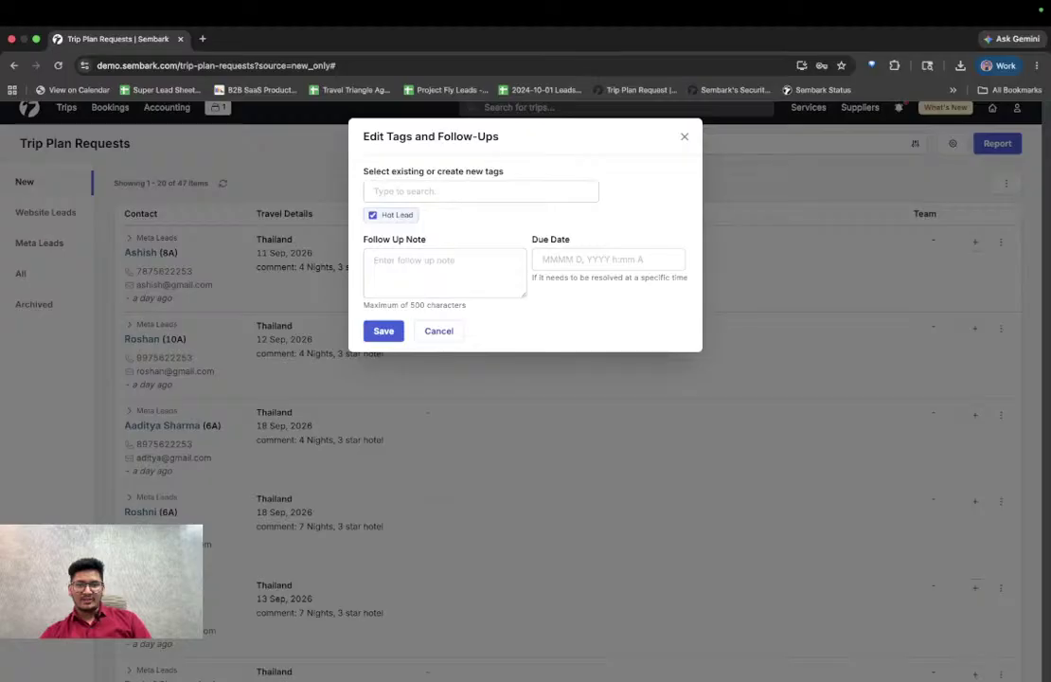
Step: Enter the follow-up note "Call Back at 6pm" for this request
click(455, 281)
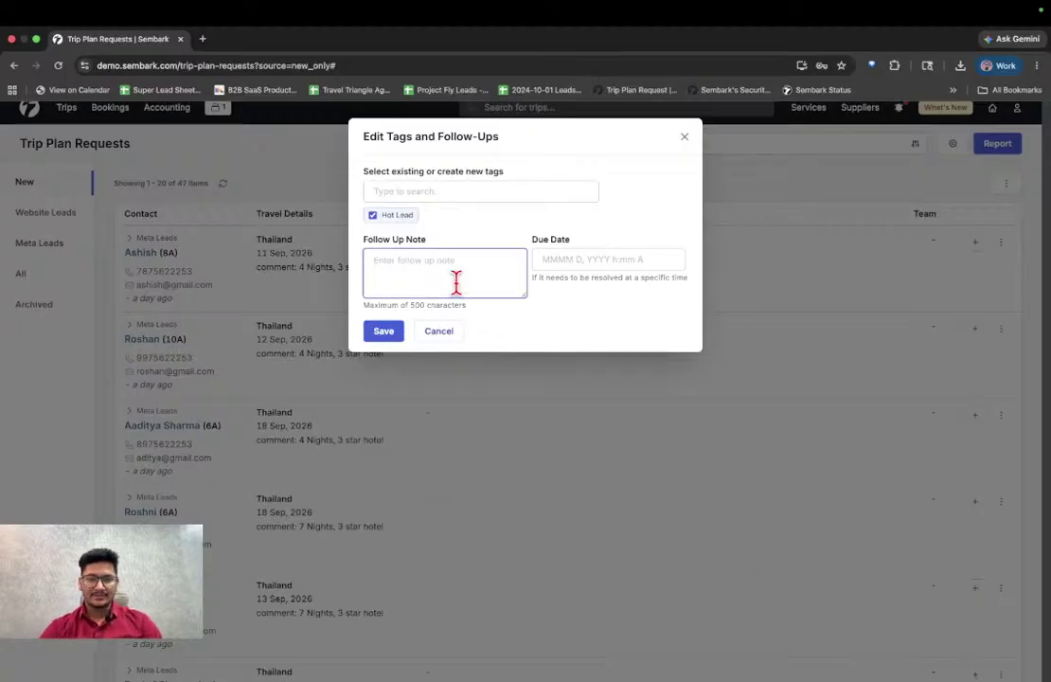
text(Cli)
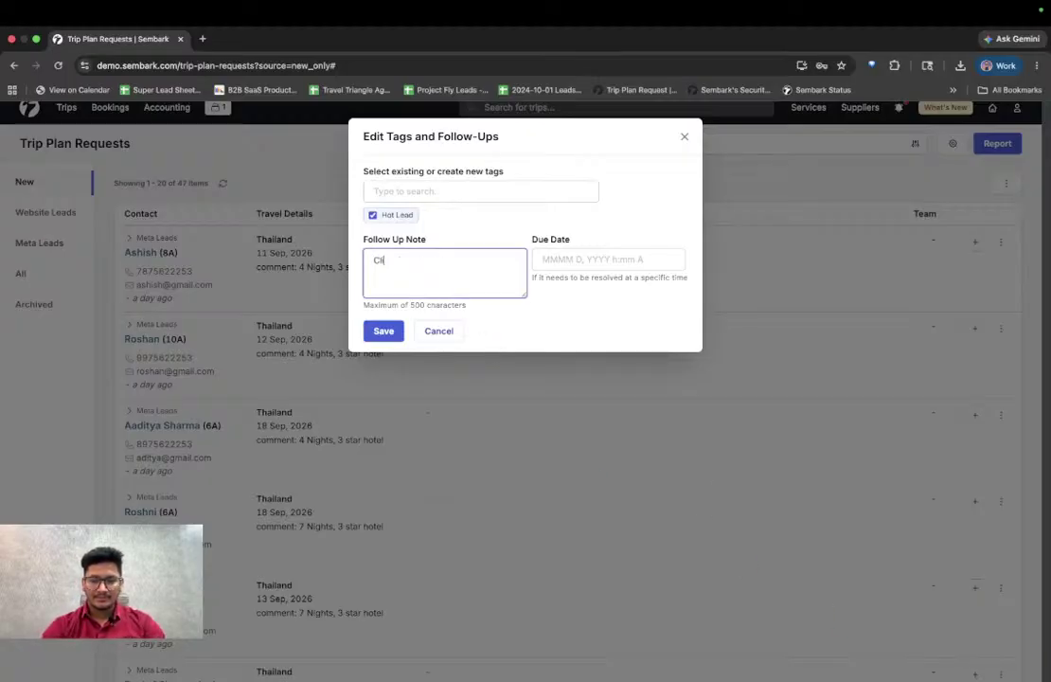
key(BackSpace)
key(BackSpace)
key(BackSpace)
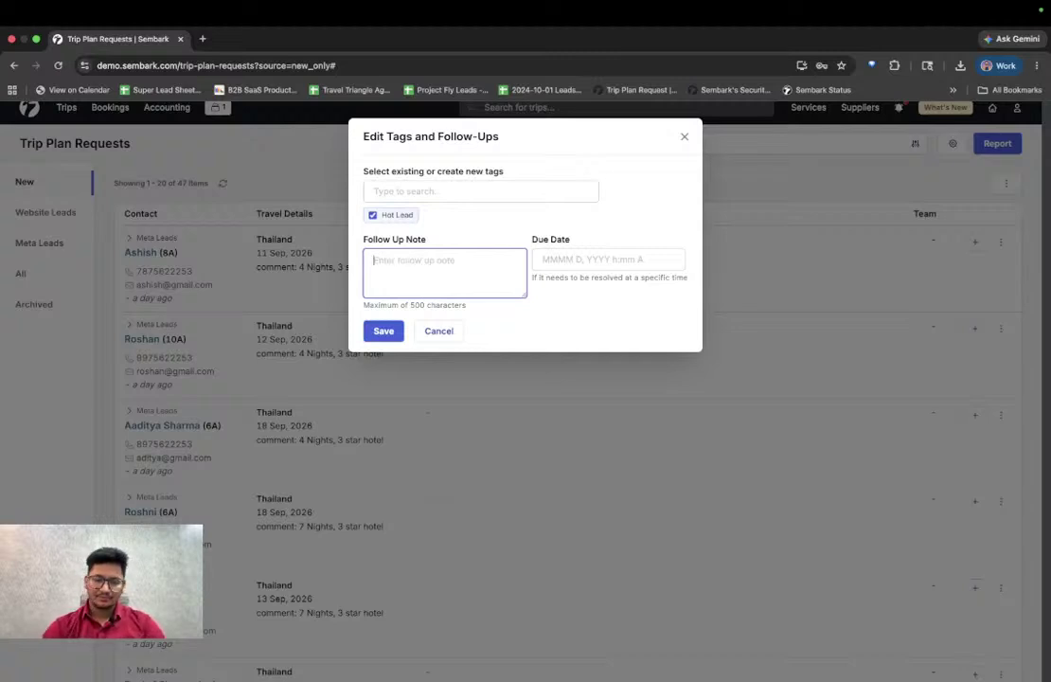
text(Cli)
key(BackSpace)
key(BackSpace)
key(BackSpace)
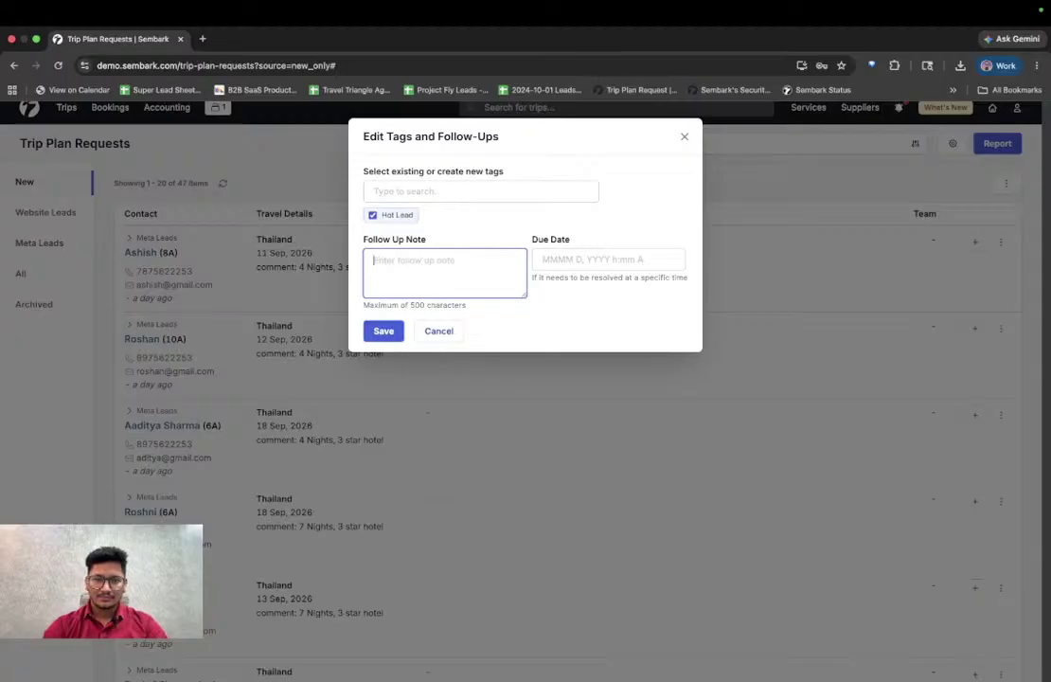
text(Call)
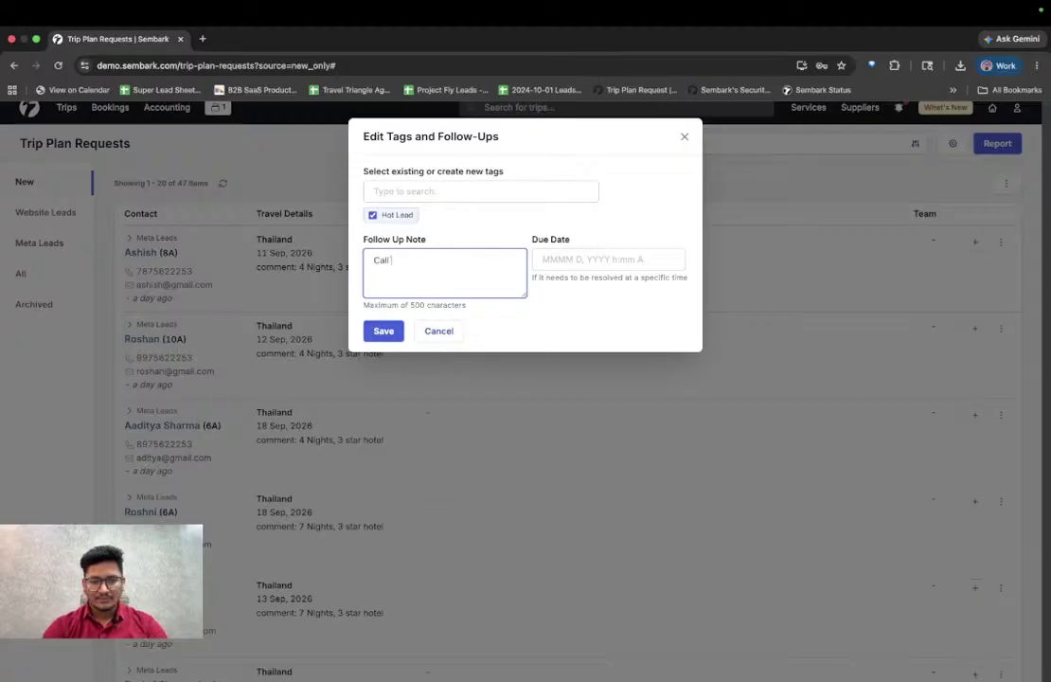
text( Back at )
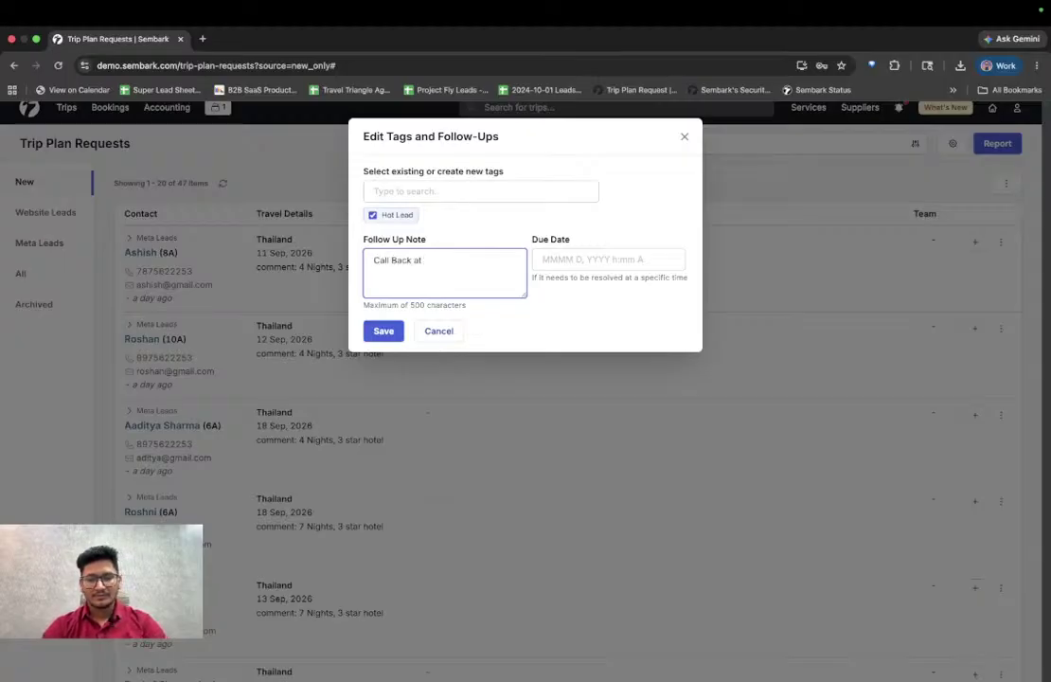
text(6pm)
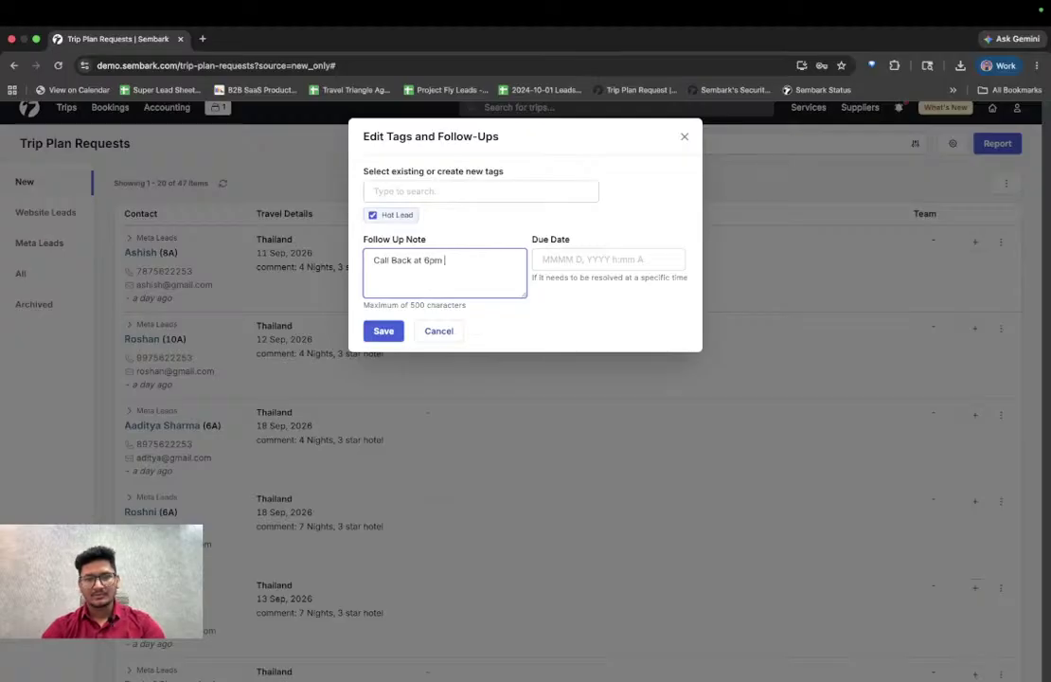
Step: Set the follow-up's due date to May 1, 2026 6:00 PM and save the tags and follow-up
click(674, 263)
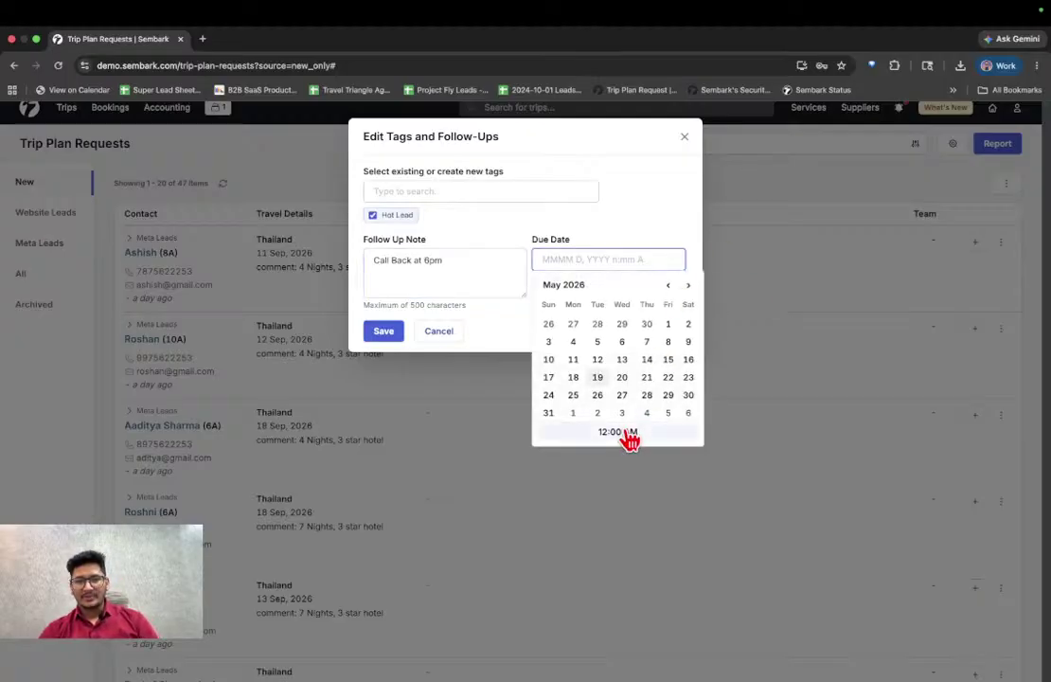
click(630, 433)
click(573, 323)
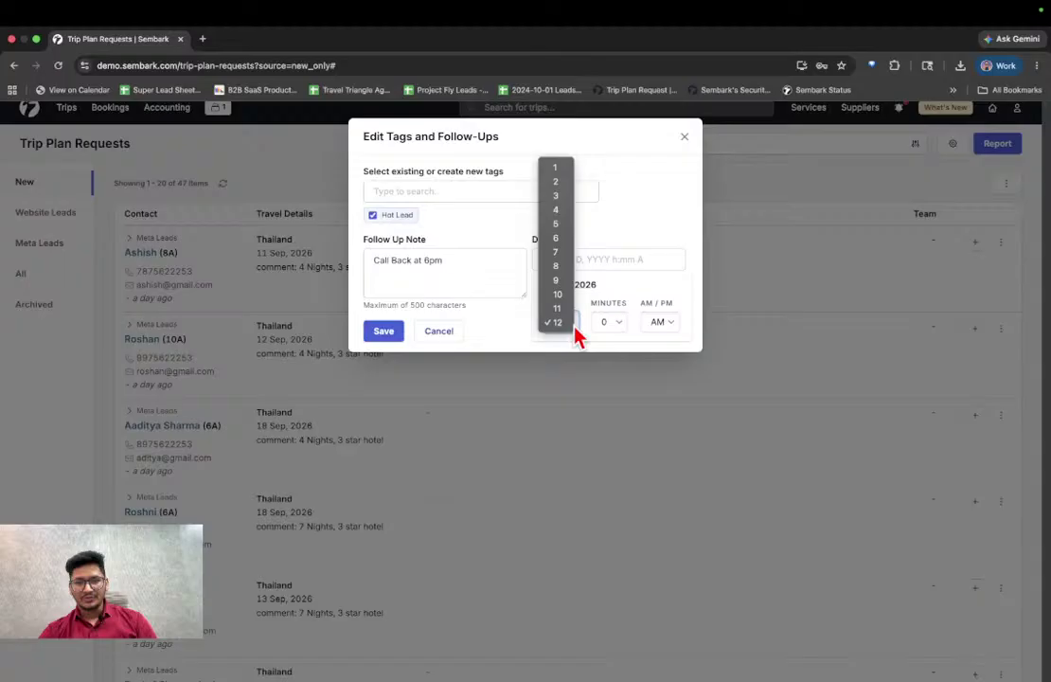
click(559, 238)
click(674, 326)
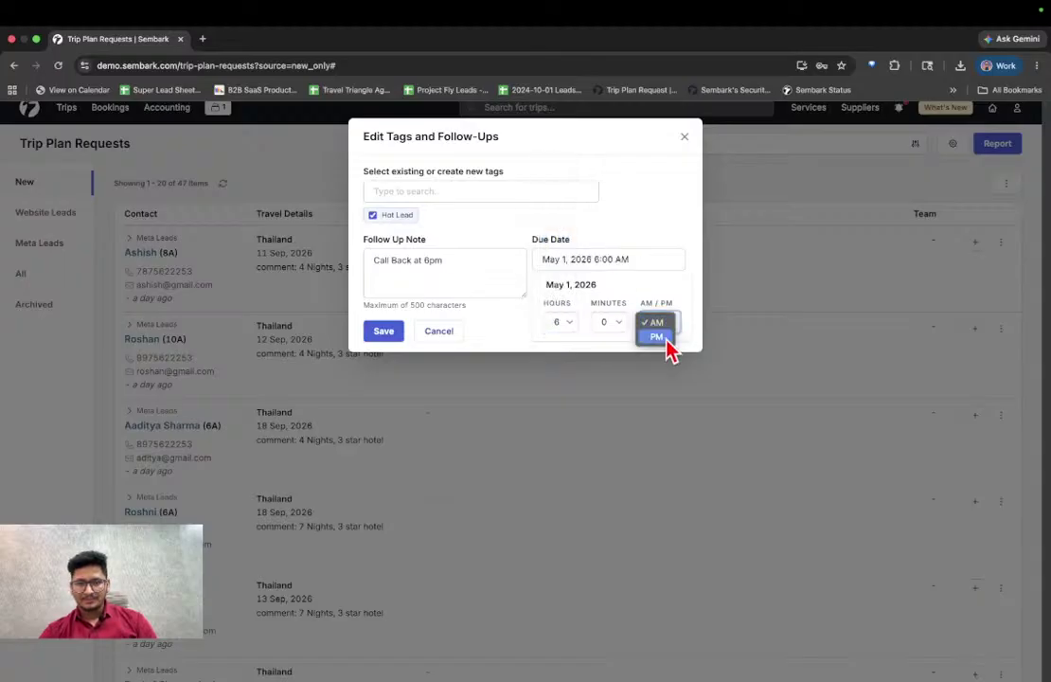
click(657, 337)
click(494, 335)
click(383, 330)
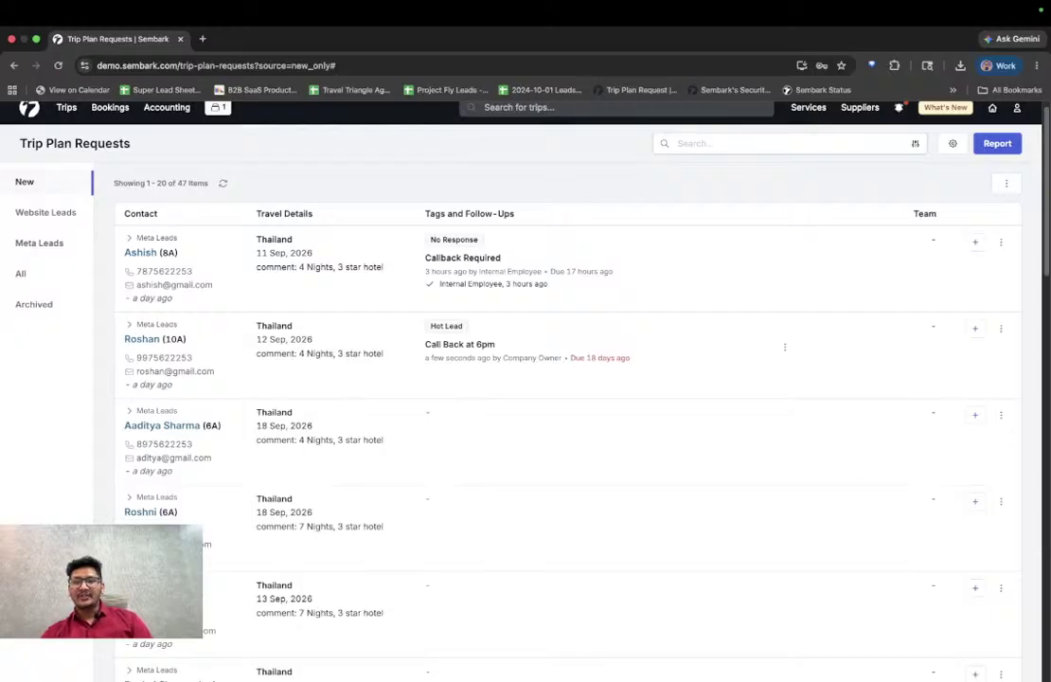
Step: Filter the new trip plan requests by the No Response tag using the advanced filters
click(916, 145)
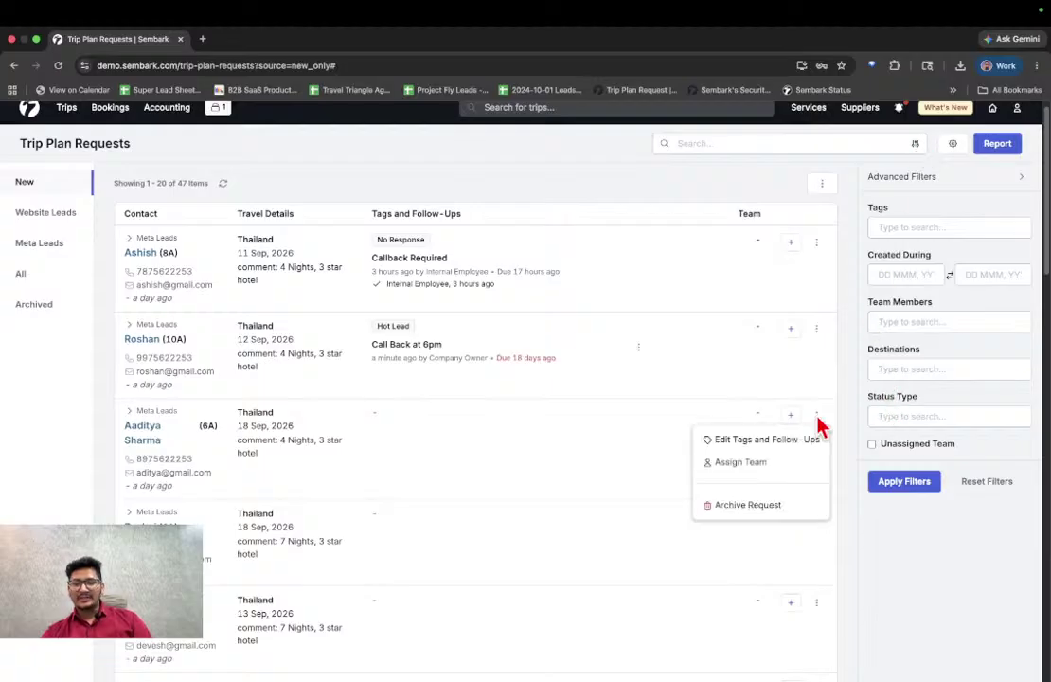
click(887, 229)
scroll(896, 286, up, 1)
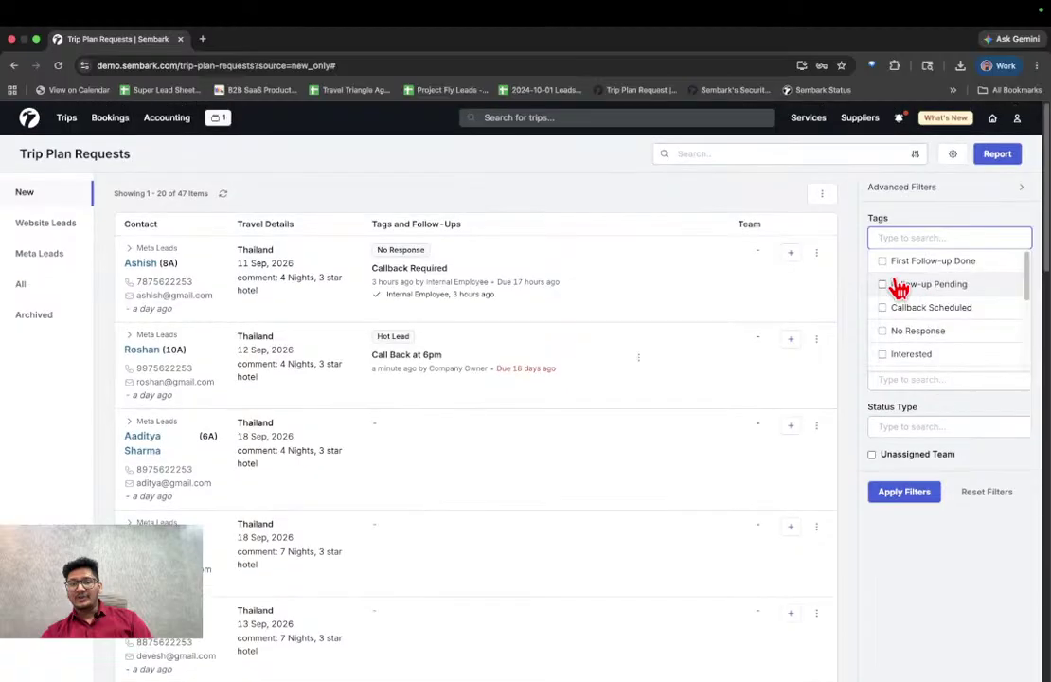
scroll(897, 287, down, 1)
scroll(894, 335, down, 6)
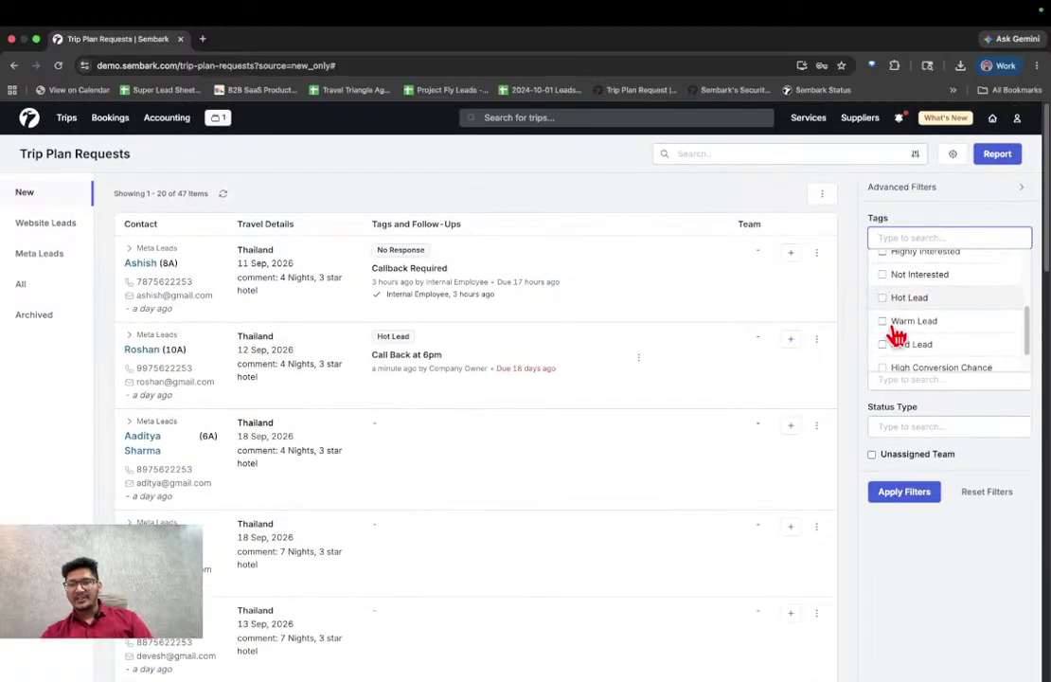
scroll(909, 284, down, 1)
scroll(895, 252, up, 5)
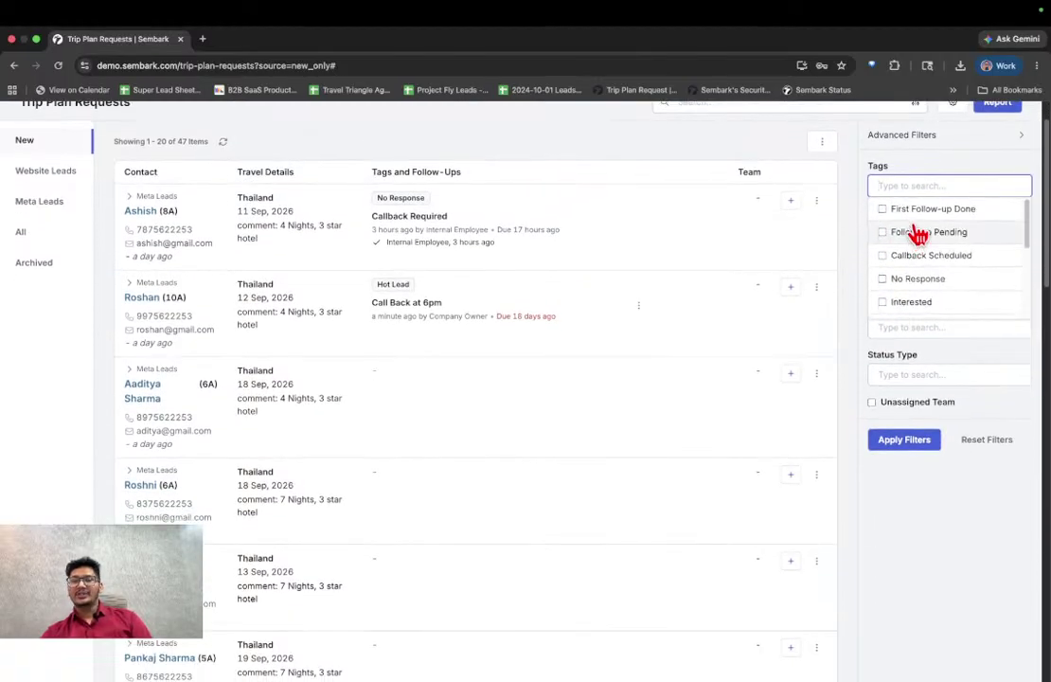
click(908, 280)
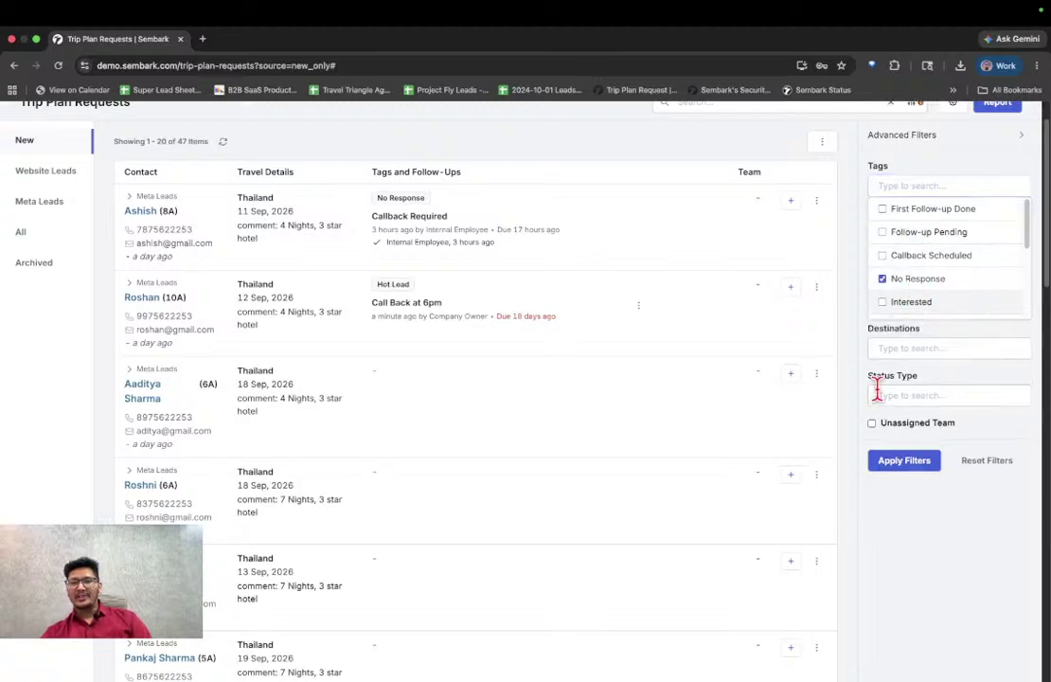
click(899, 460)
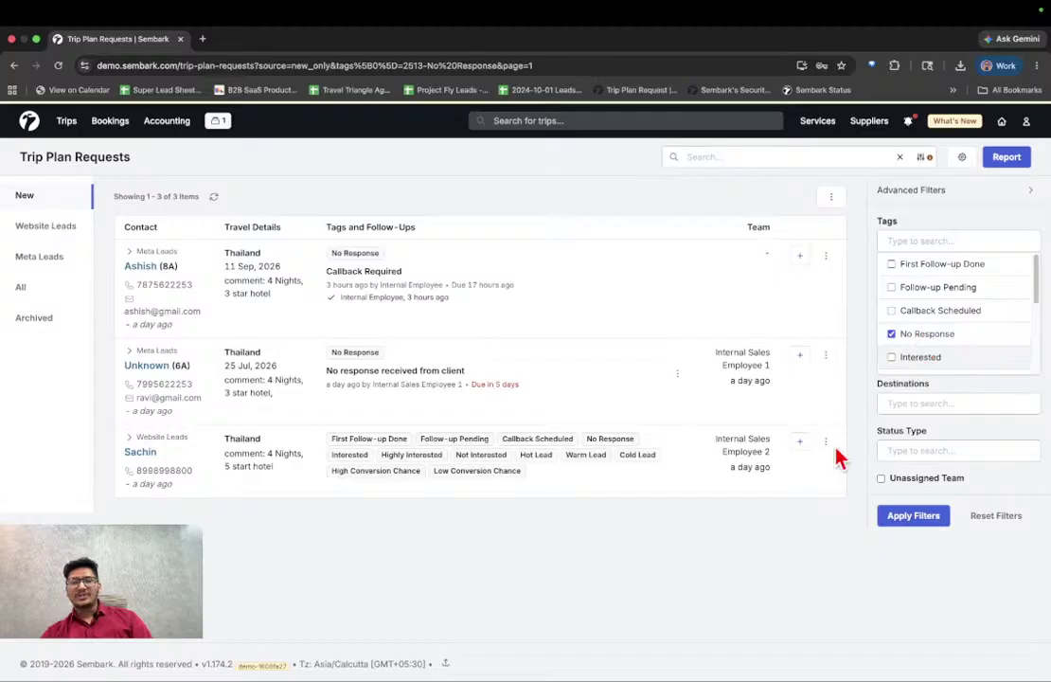
click(763, 520)
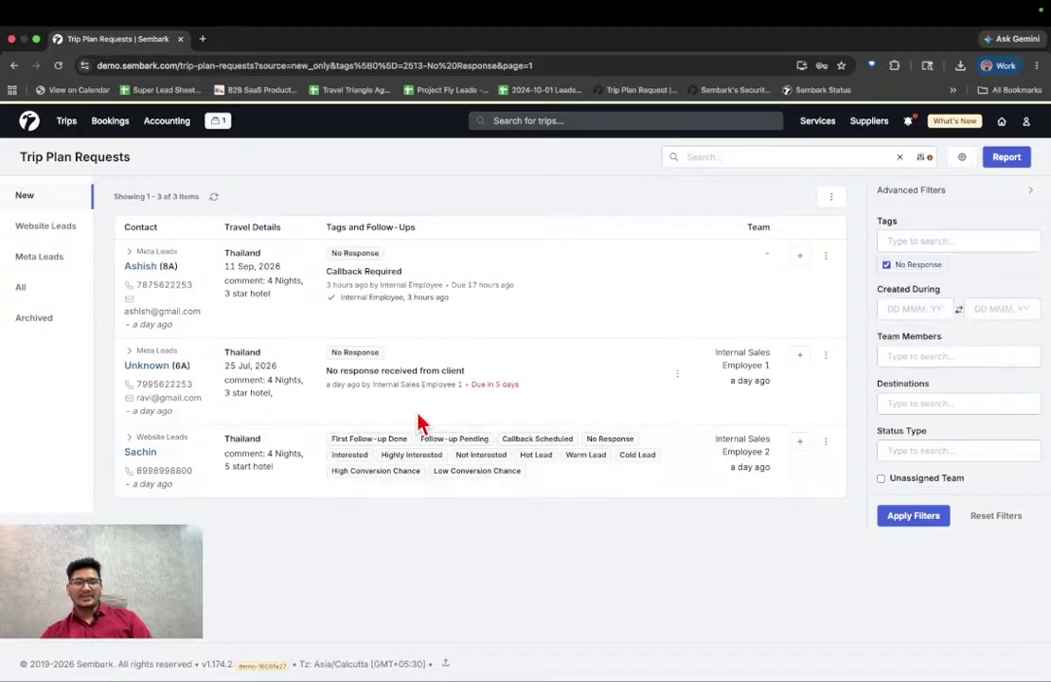
click(187, 407)
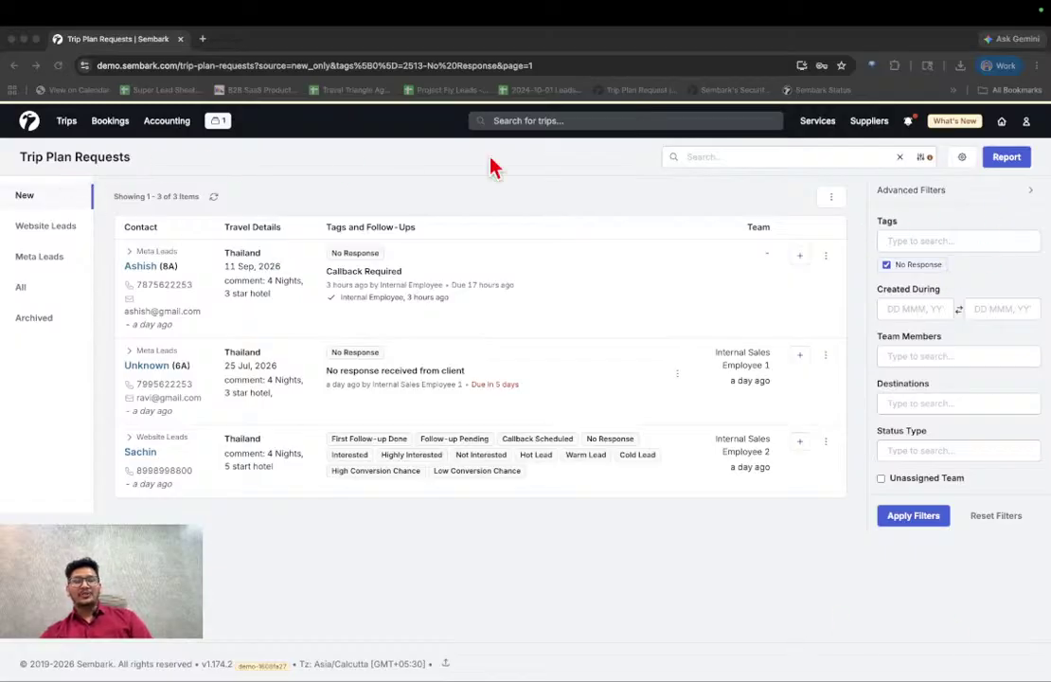
Step: View the trip plan requests report by trip source and by sales person
click(1011, 163)
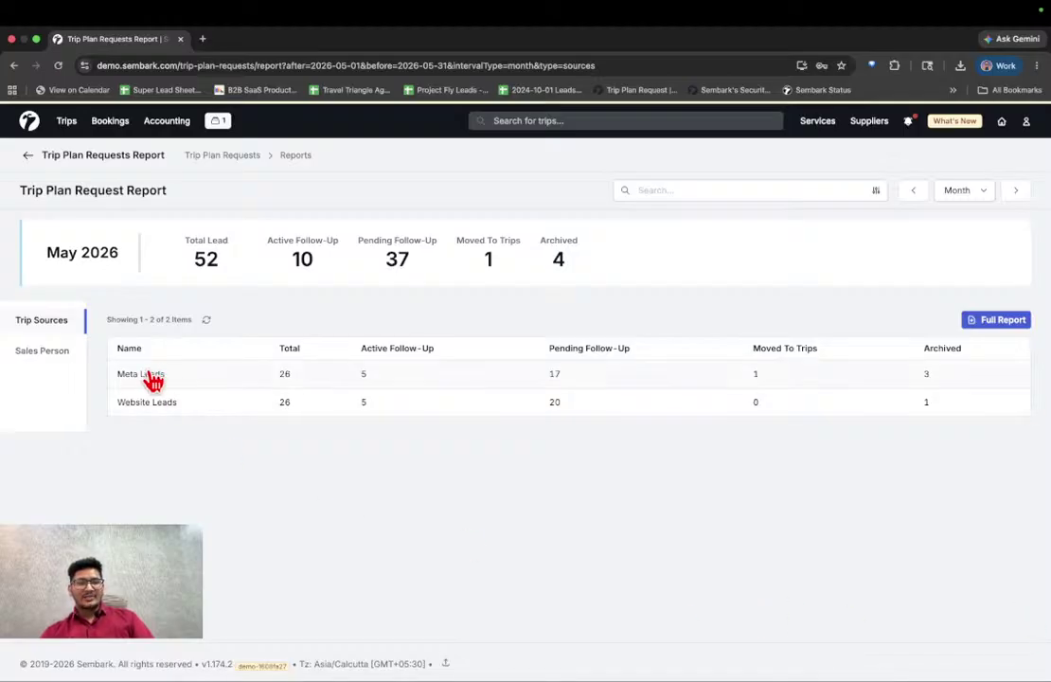
mouse_move(72, 137)
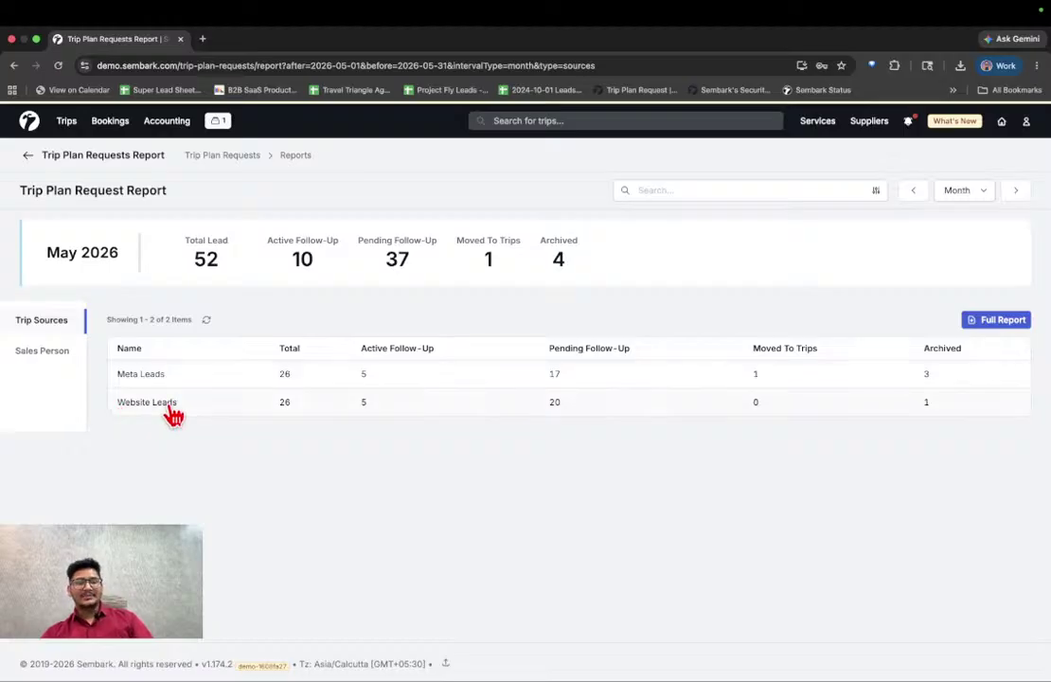
click(54, 360)
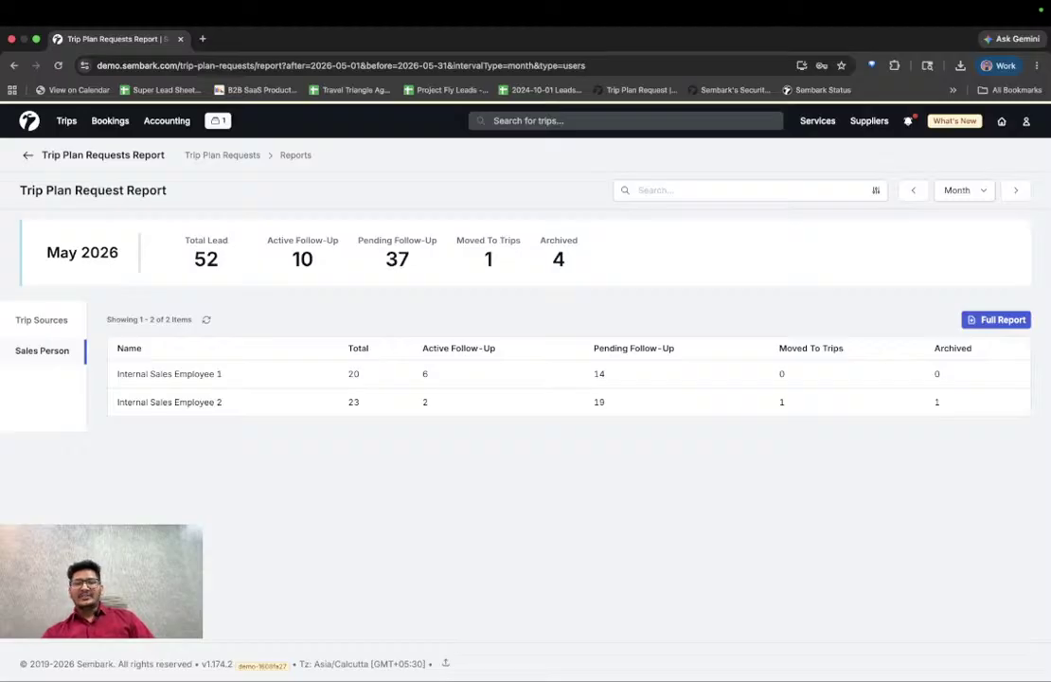
Step: Look through the report's trip source and sales person filters and its month, week and day interval choices
click(878, 199)
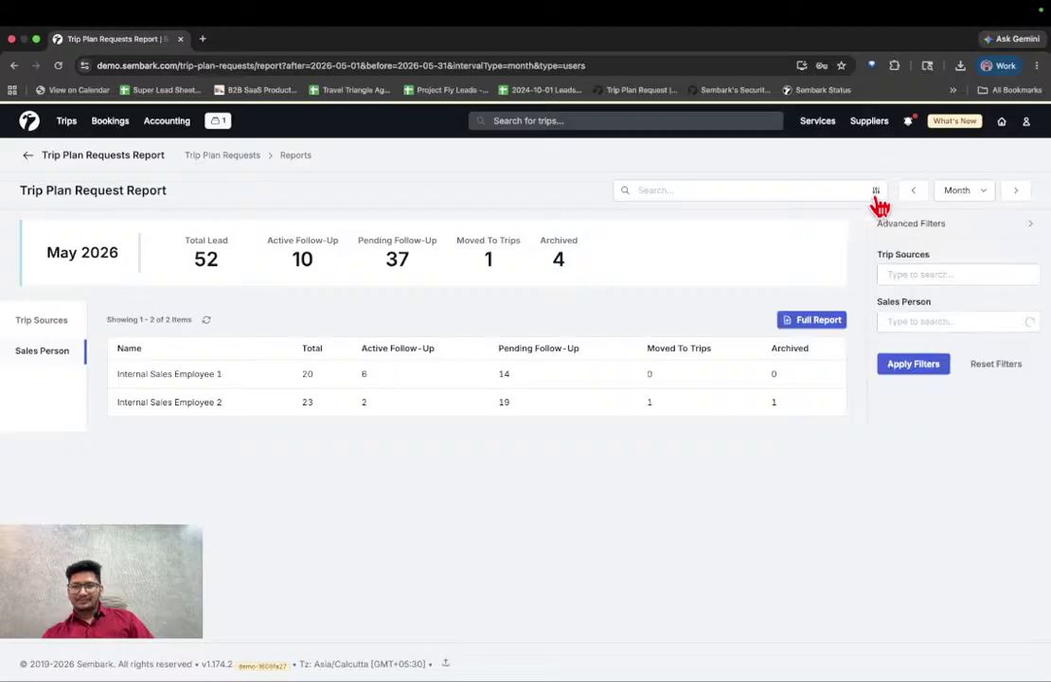
click(910, 275)
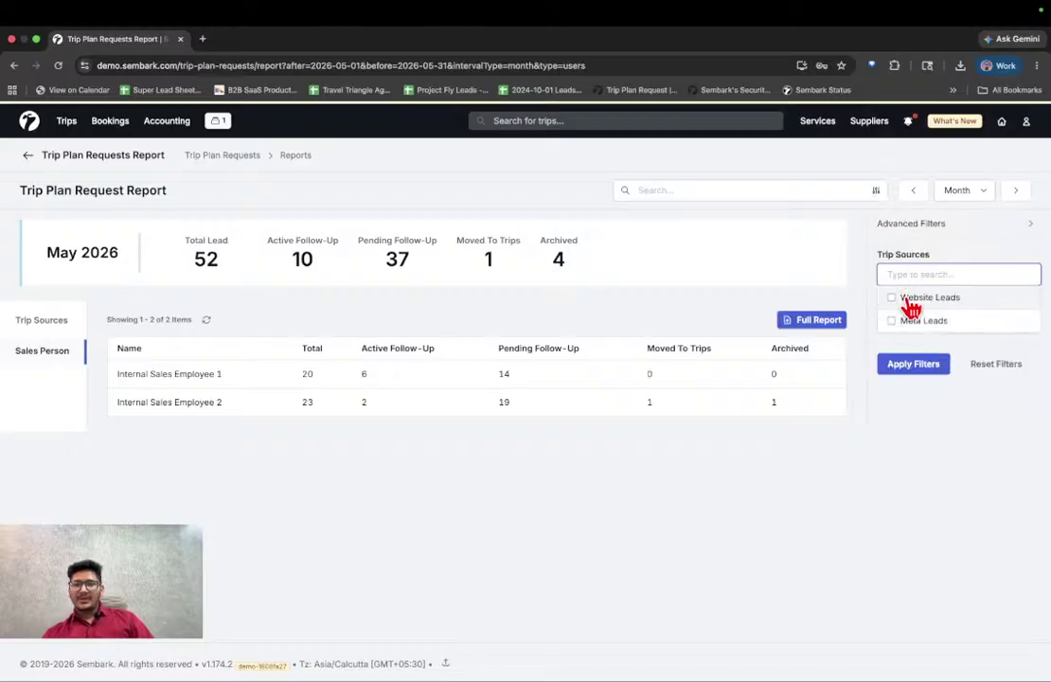
click(898, 320)
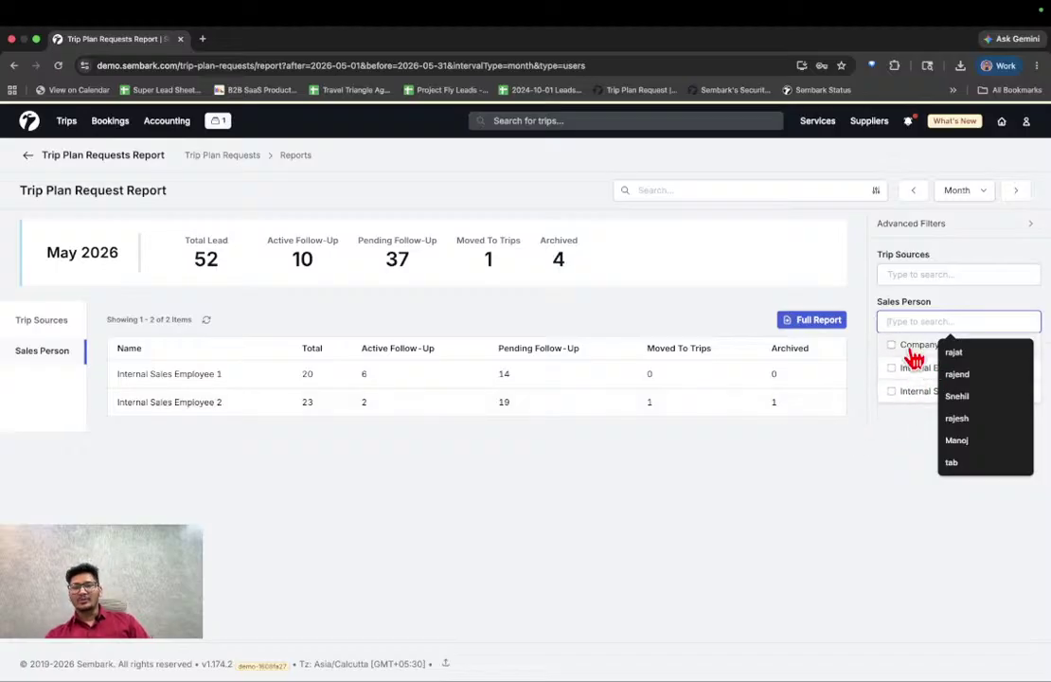
click(985, 194)
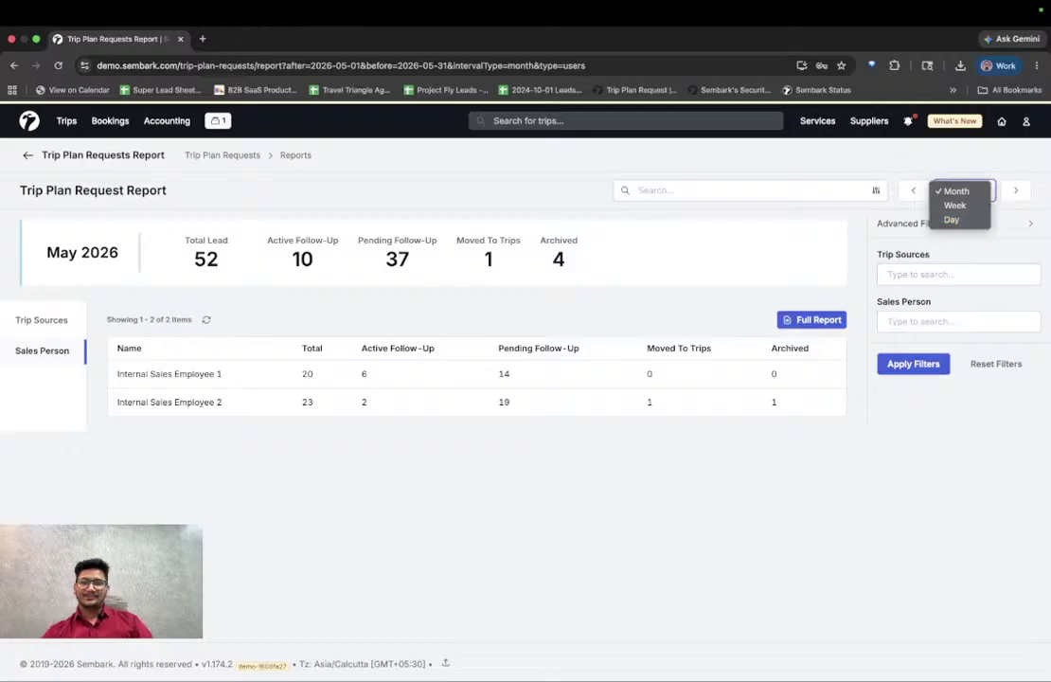
key(Escape)
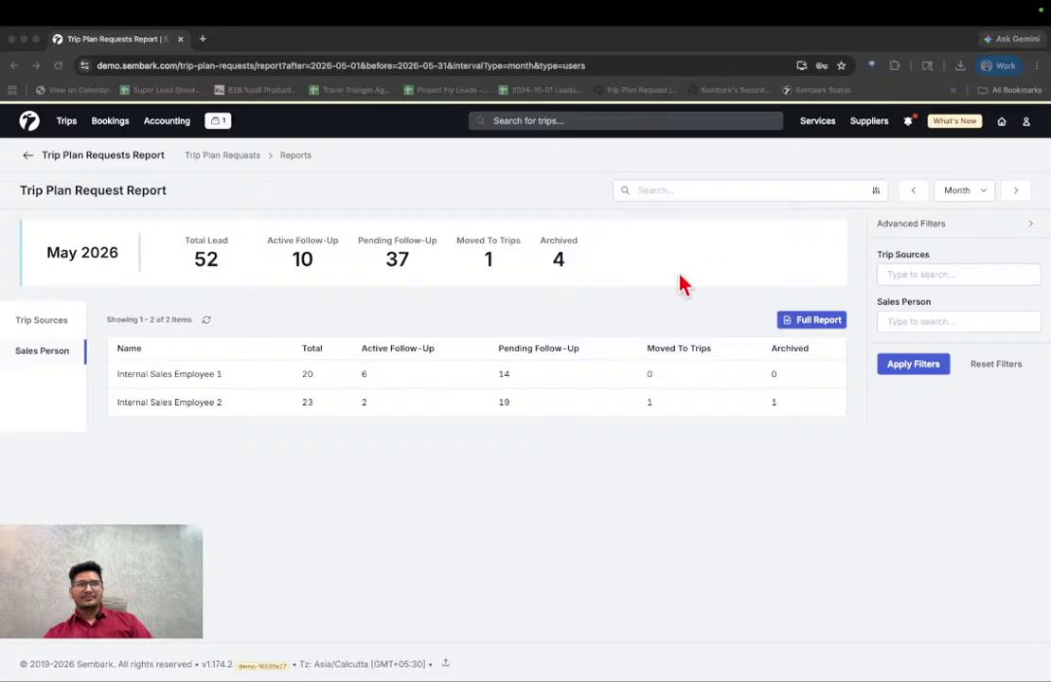
Step: Open the list of all tasks and filter today's tasks by the destination Thailand
click(1026, 122)
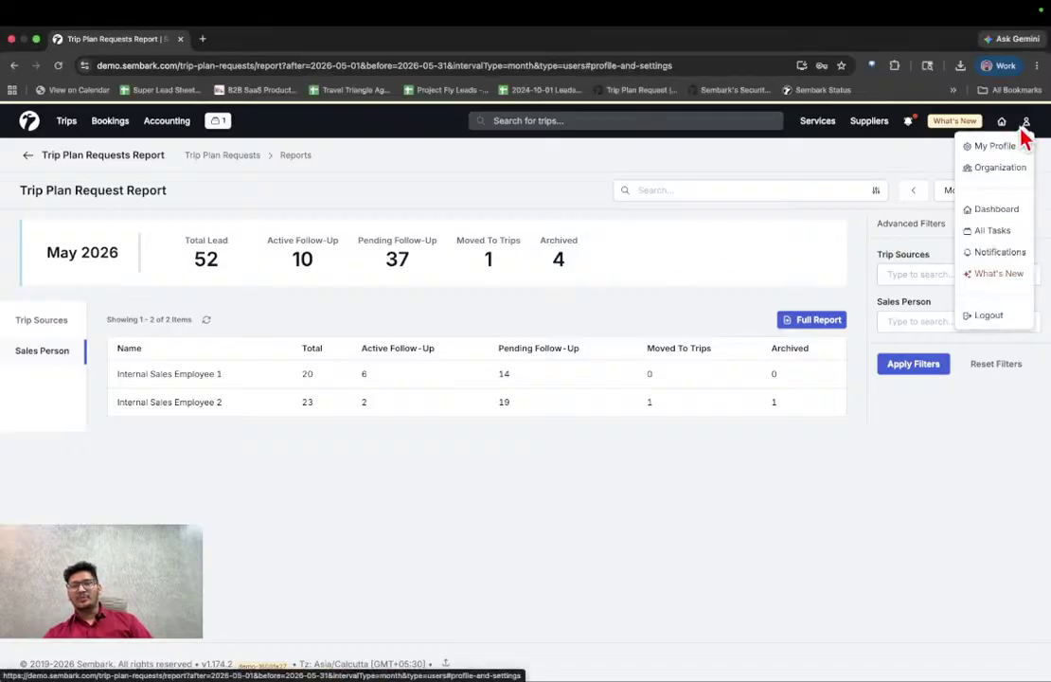
click(992, 236)
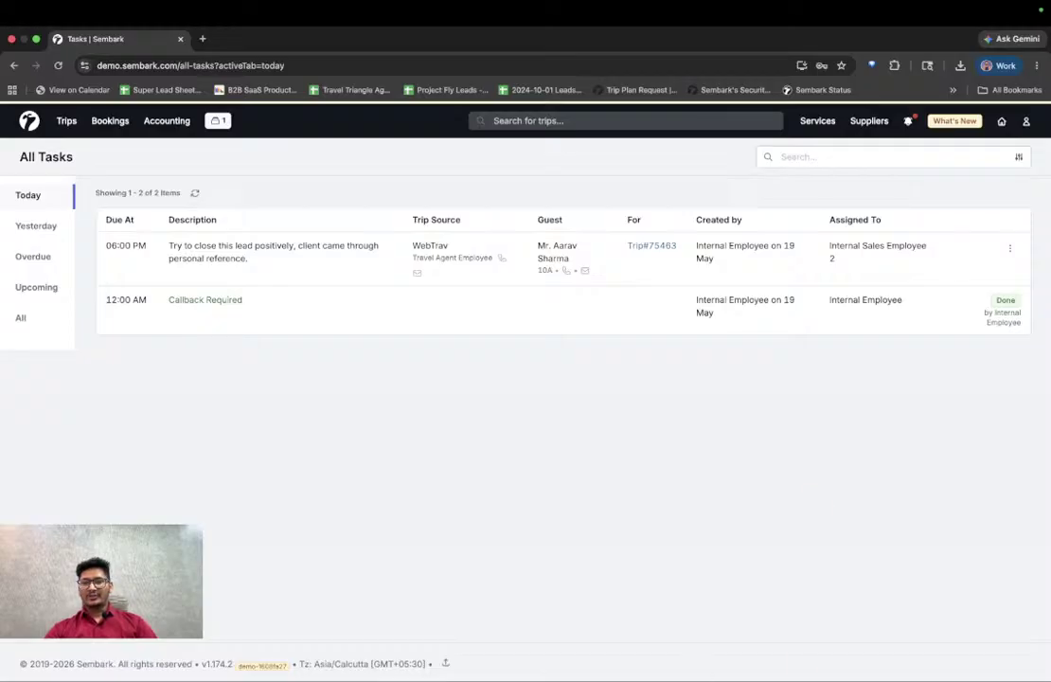
click(1018, 157)
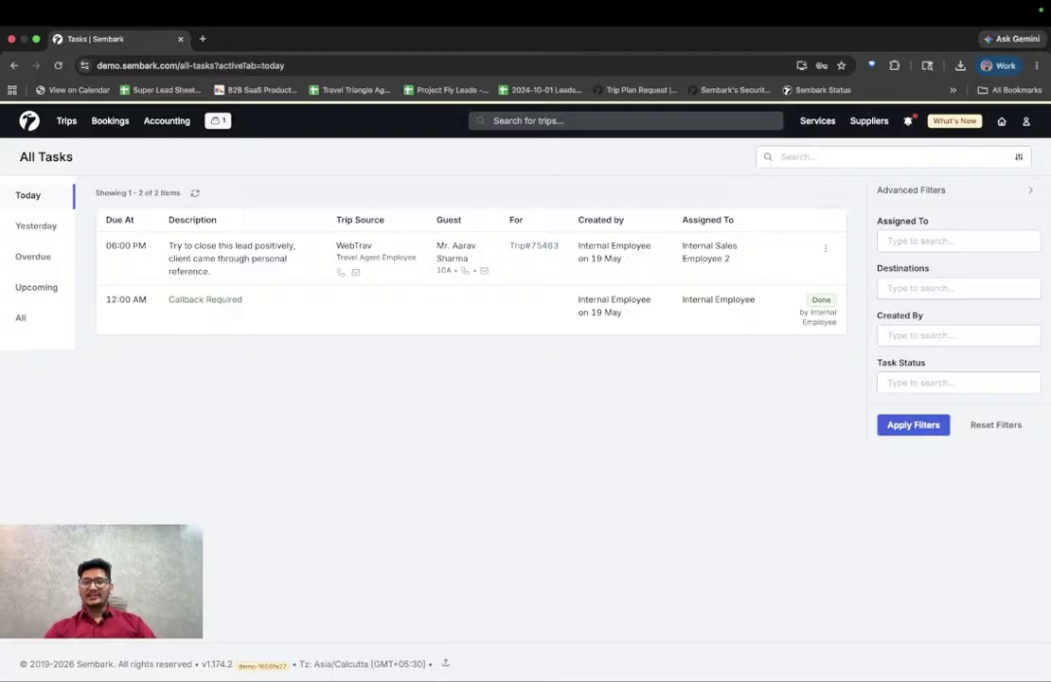
click(930, 286)
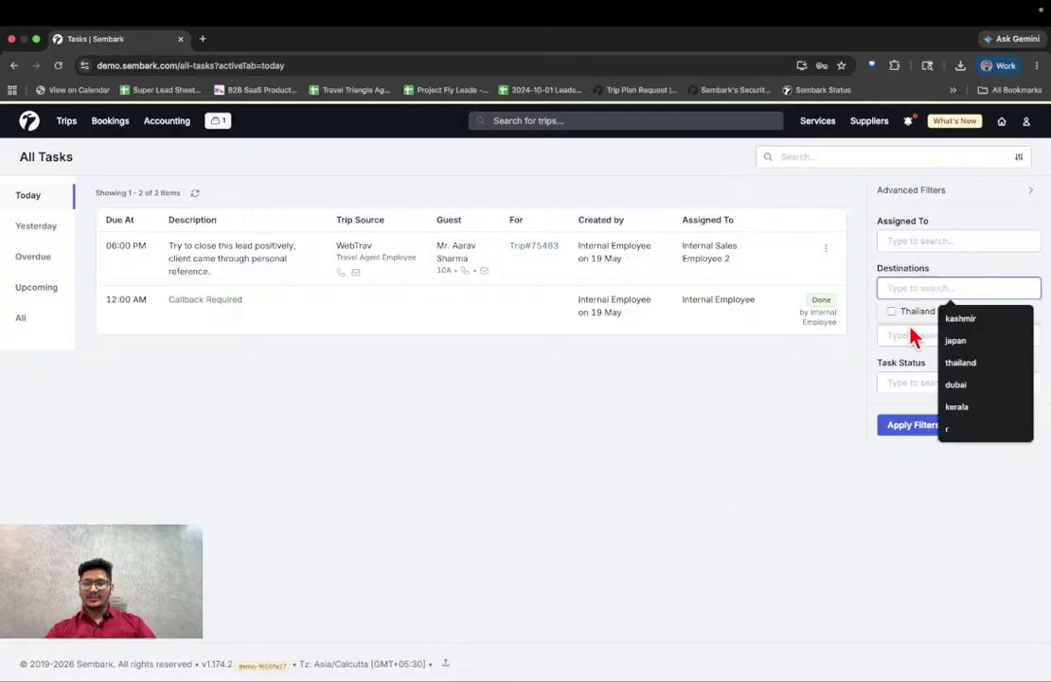
click(912, 337)
click(908, 286)
click(910, 314)
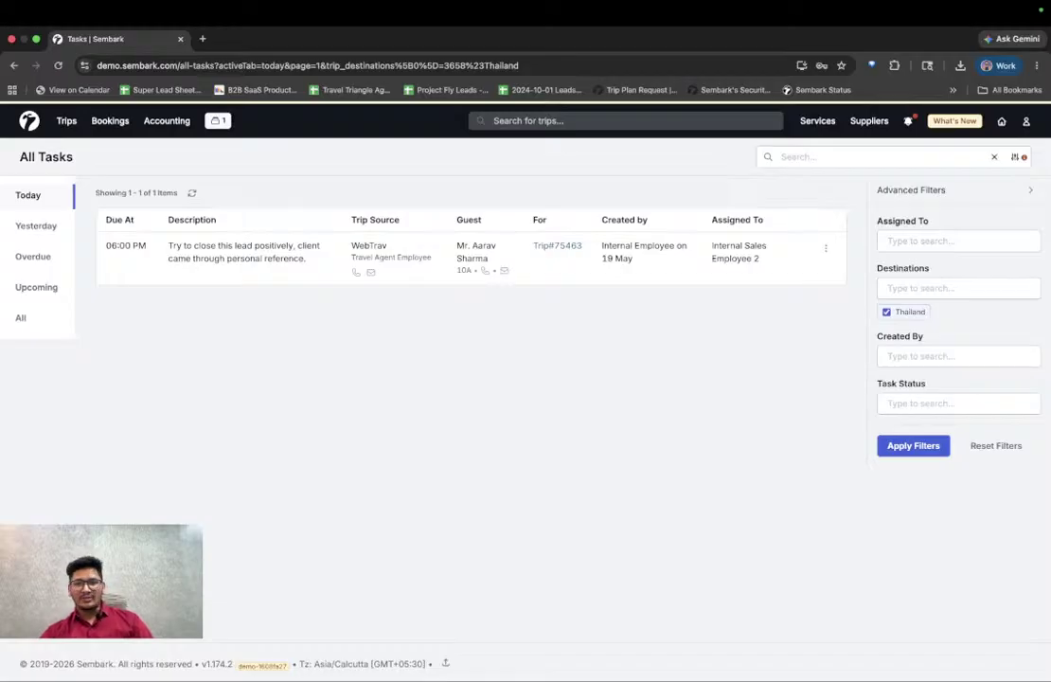
Step: Open the details of the converted Thailand trip that starts on 26 May, 2026
click(29, 127)
mouse_move(95, 135)
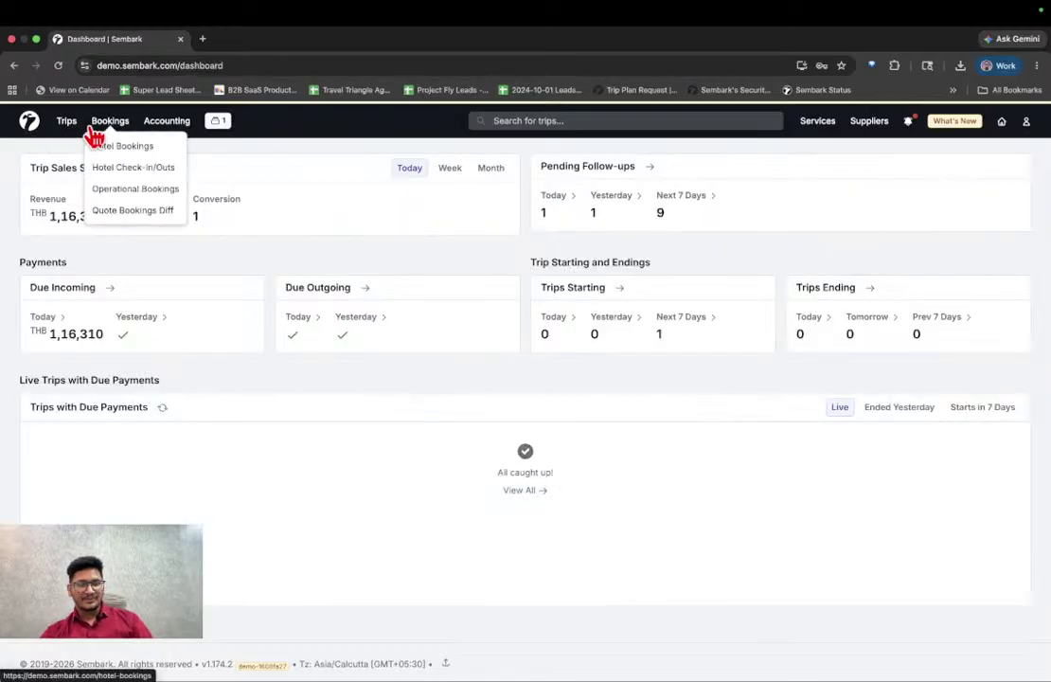
click(68, 147)
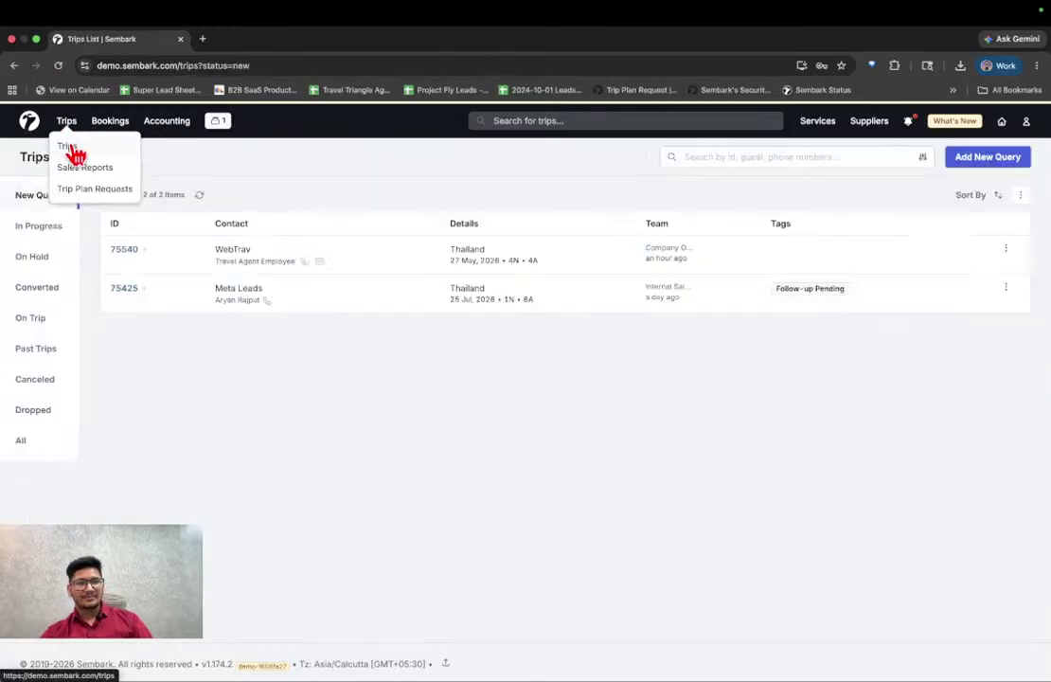
click(50, 301)
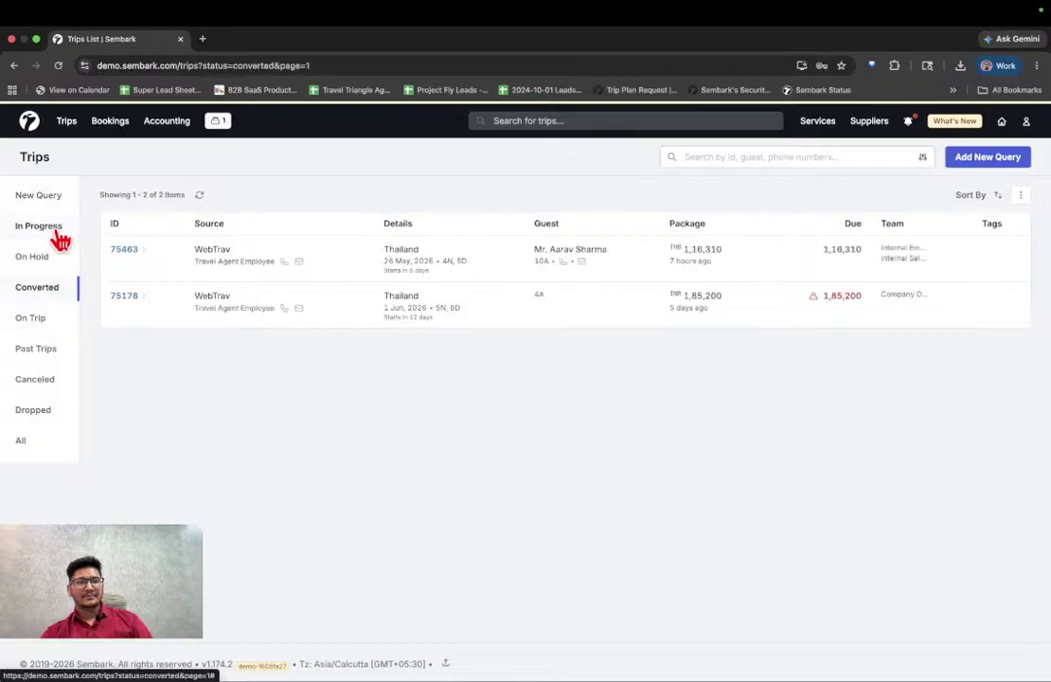
click(123, 251)
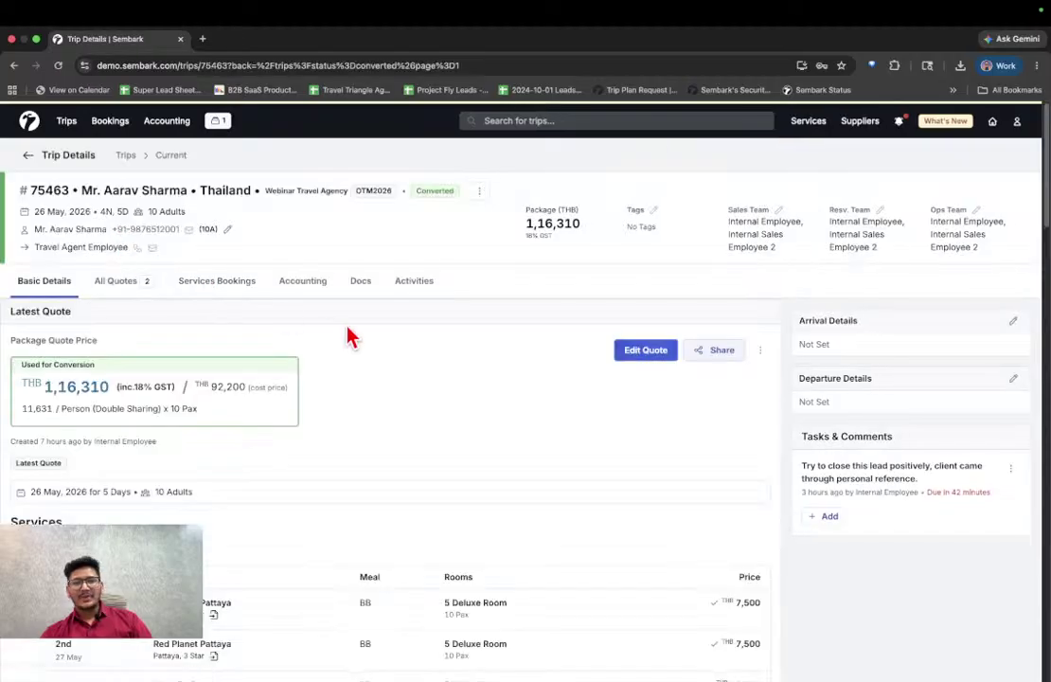
Step: Start a new task on this trip with the comment "Try to close this lead positively client came frm a ref"
scroll(351, 336, down, 2)
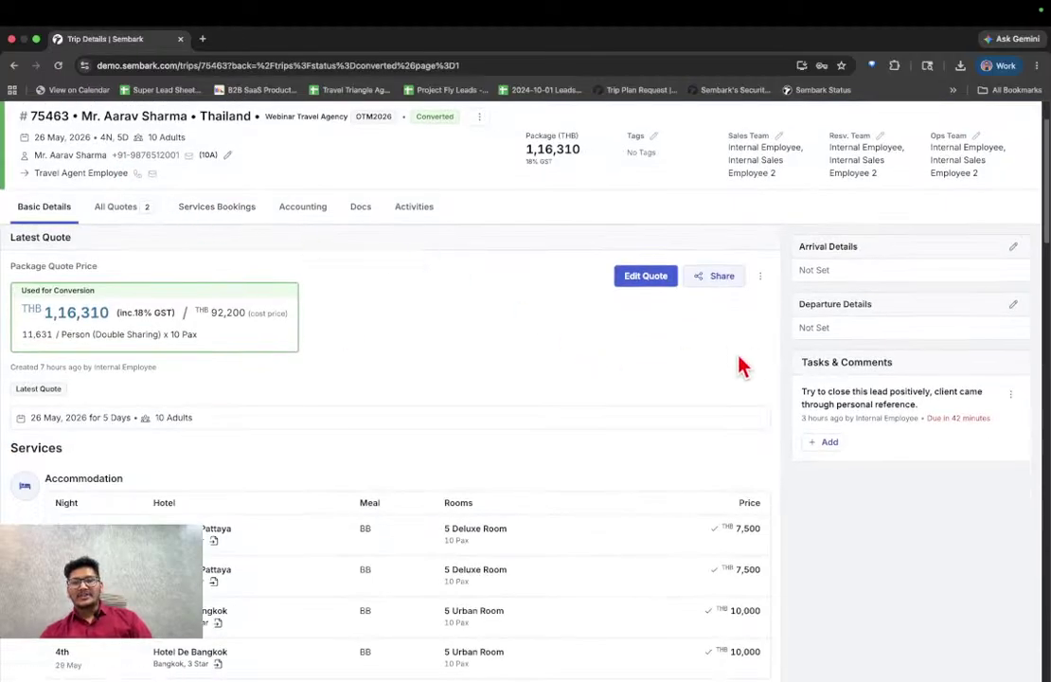
click(828, 444)
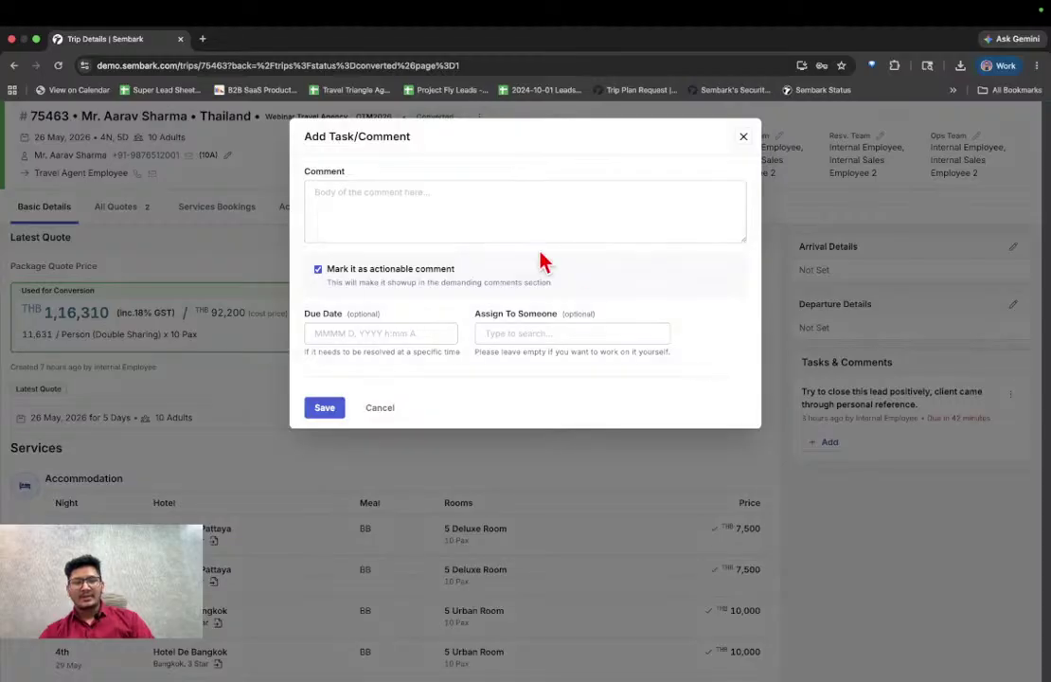
click(514, 216)
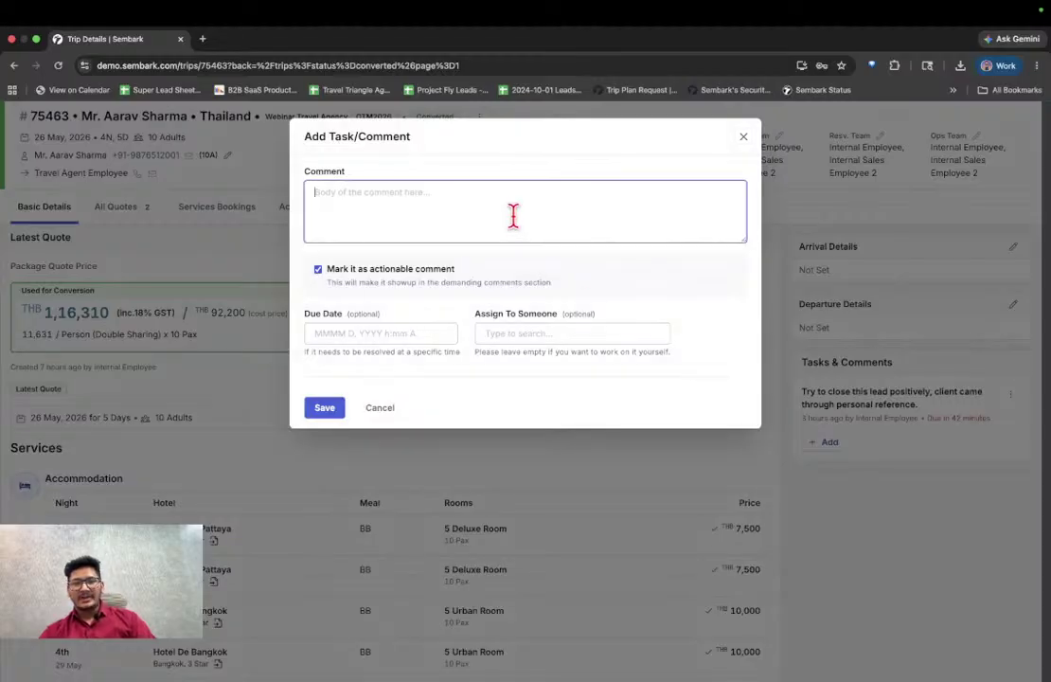
click(757, 130)
click(579, 206)
text(T)
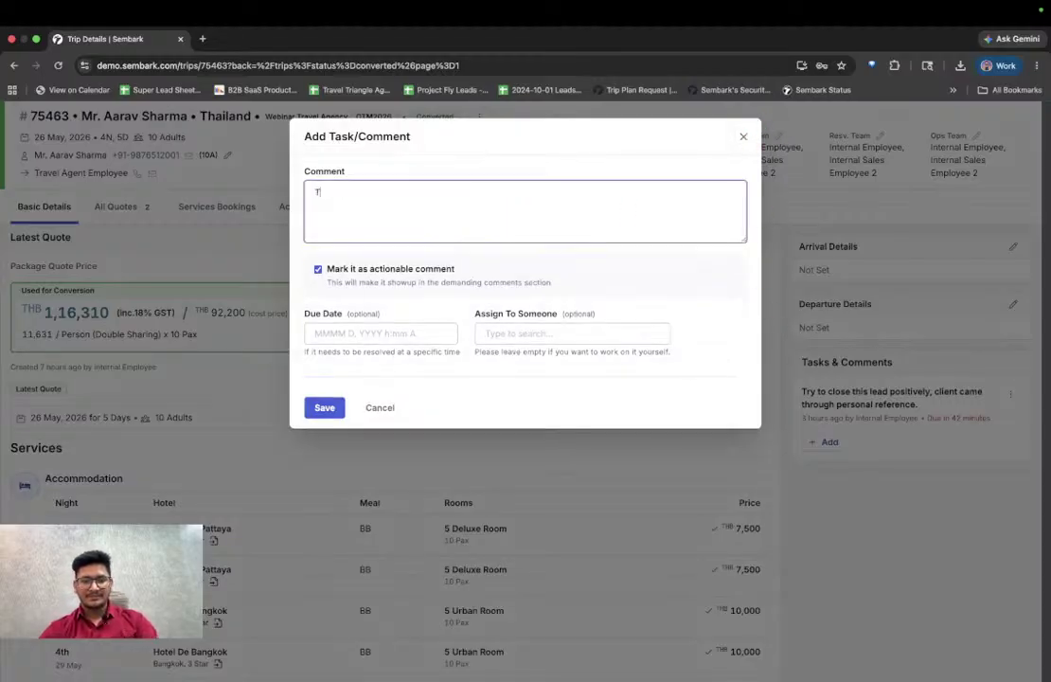
text(ry to c)
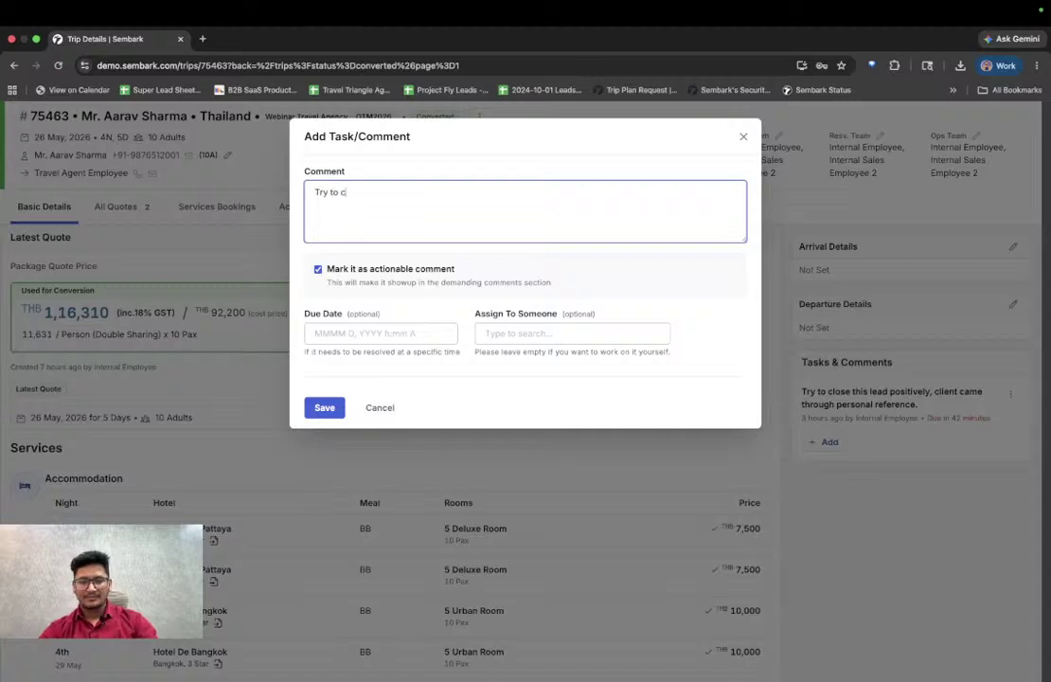
text(lose this)
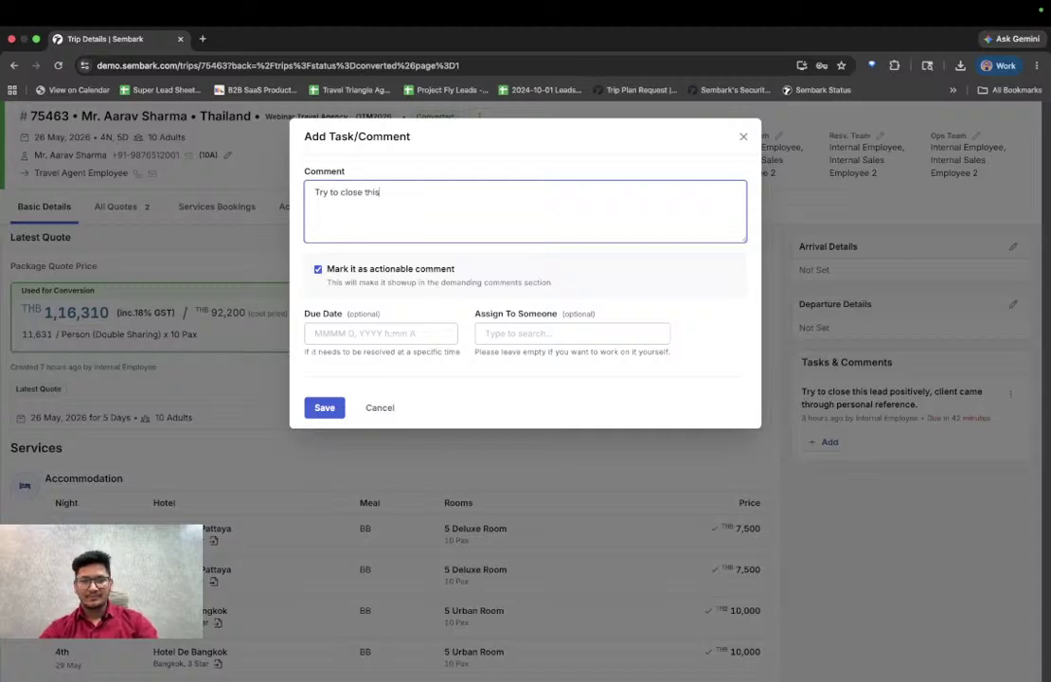
text( lead )
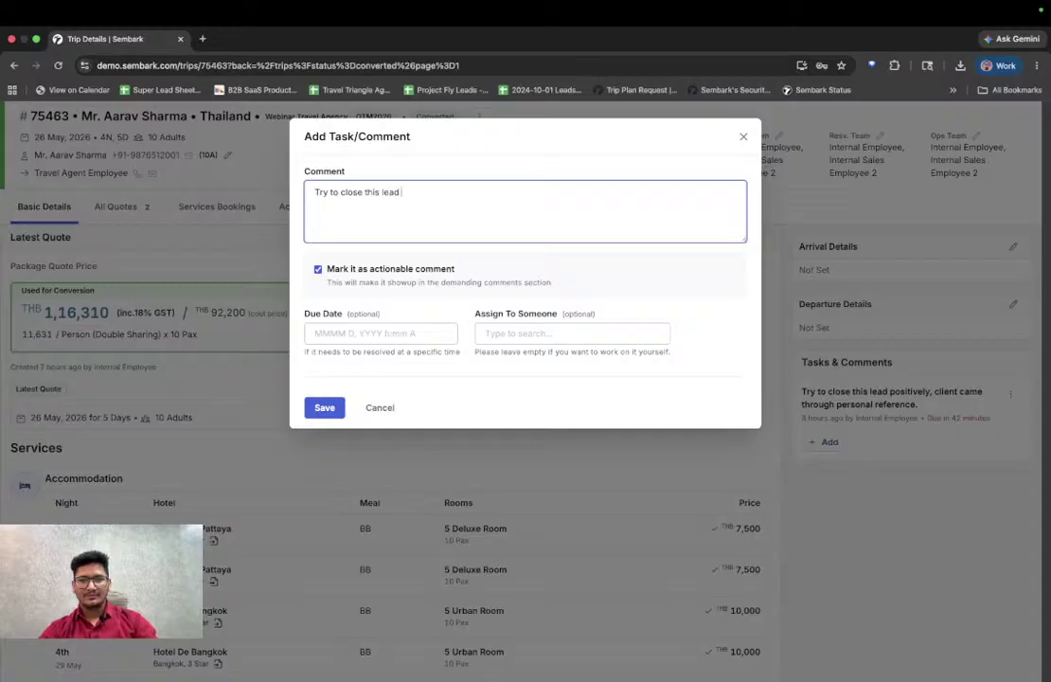
text(pos)
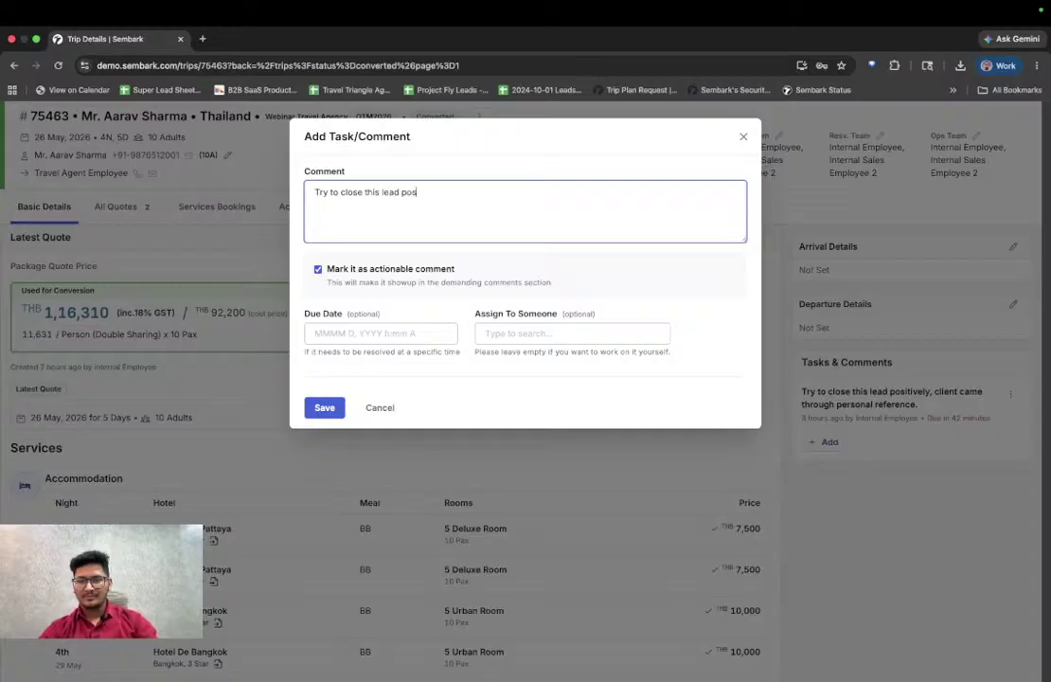
text(it)
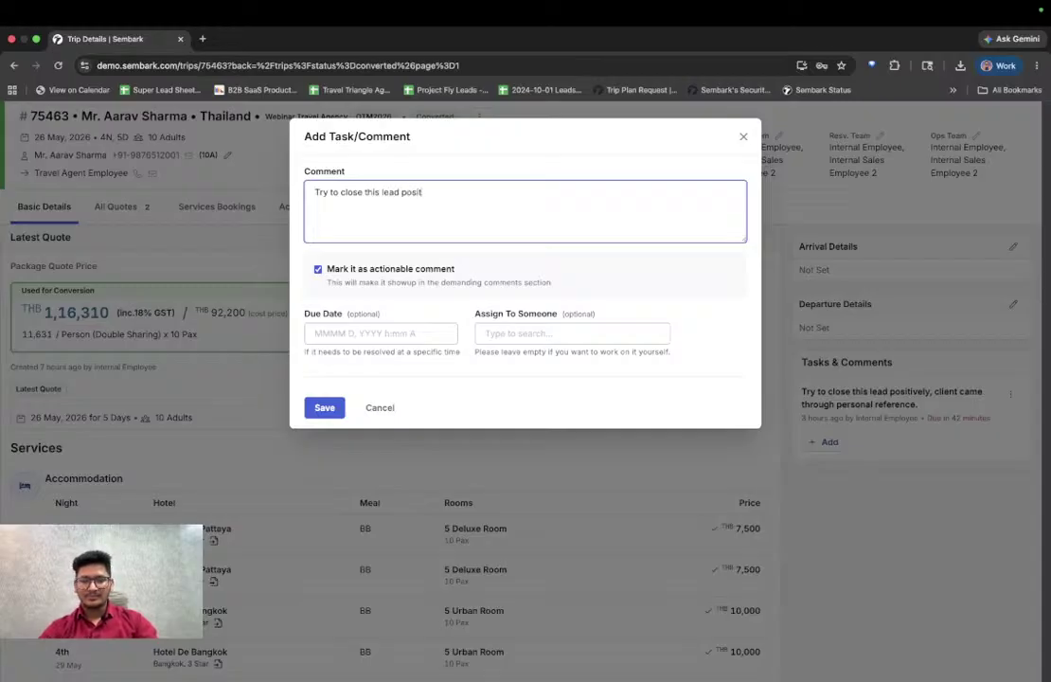
text(ivel)
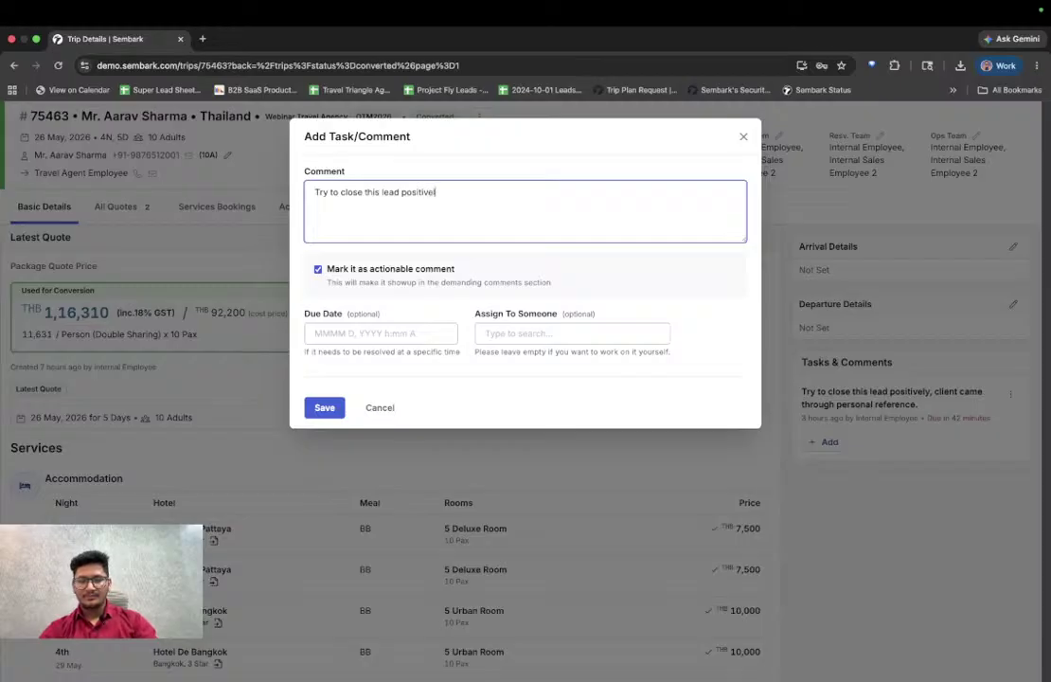
text(y client c)
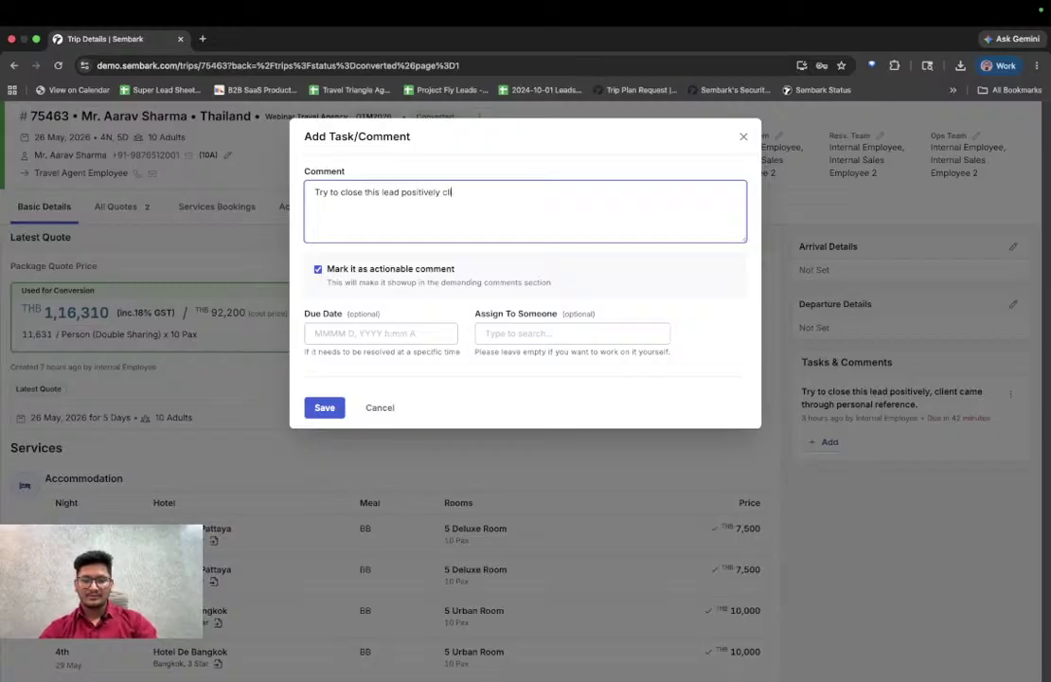
text(ame frm a)
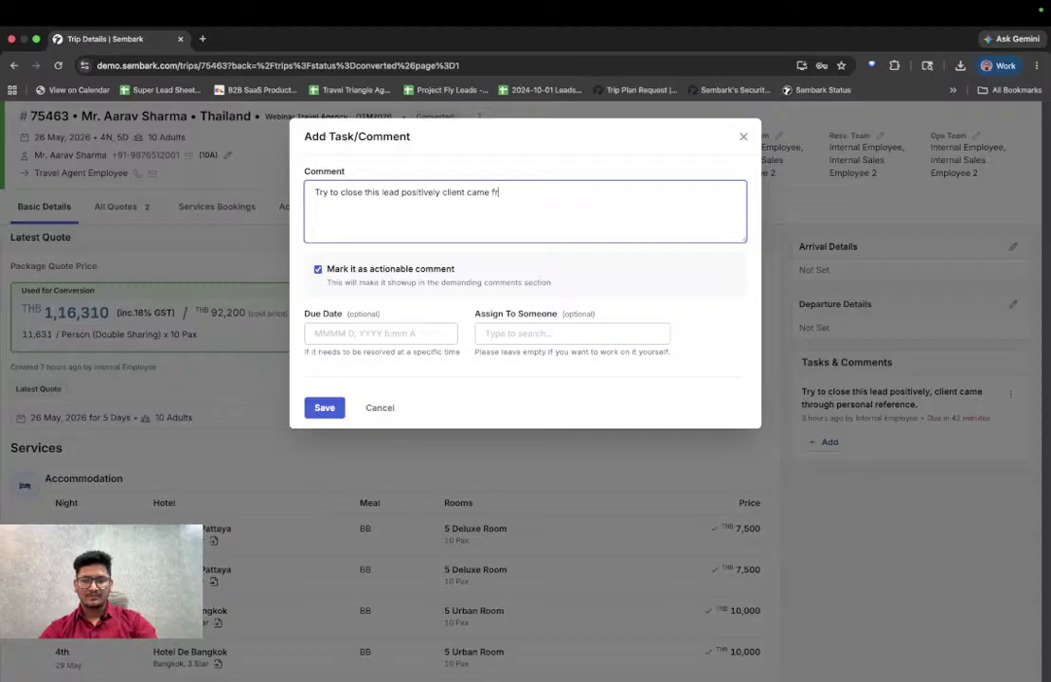
key(BackSpace)
key(BackSpace)
key(BackSpace)
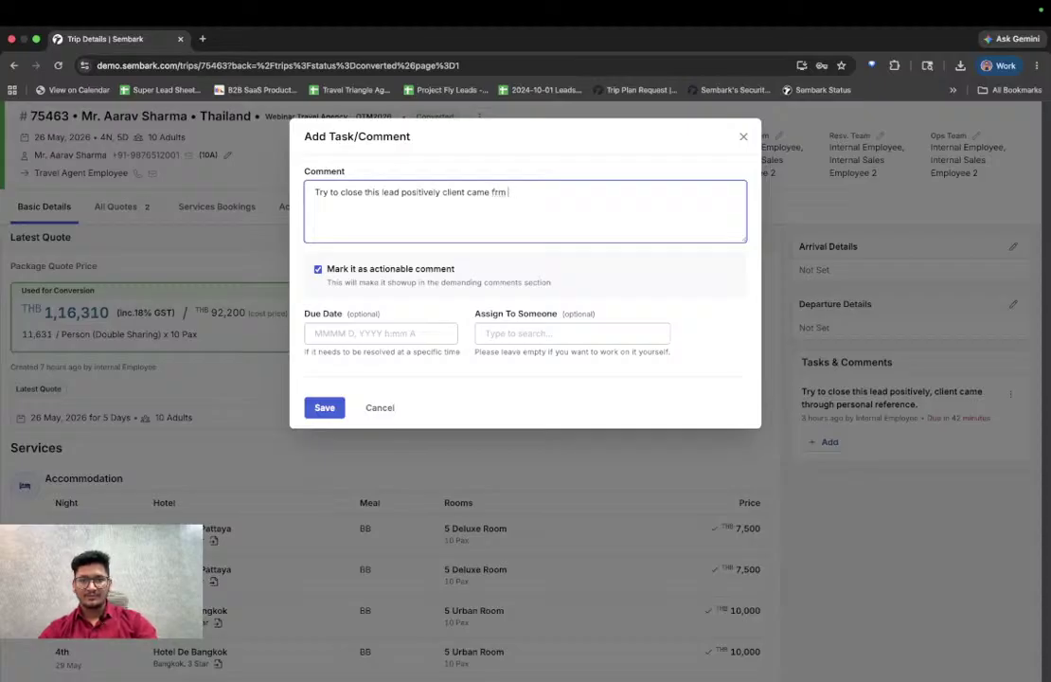
text(m a ref)
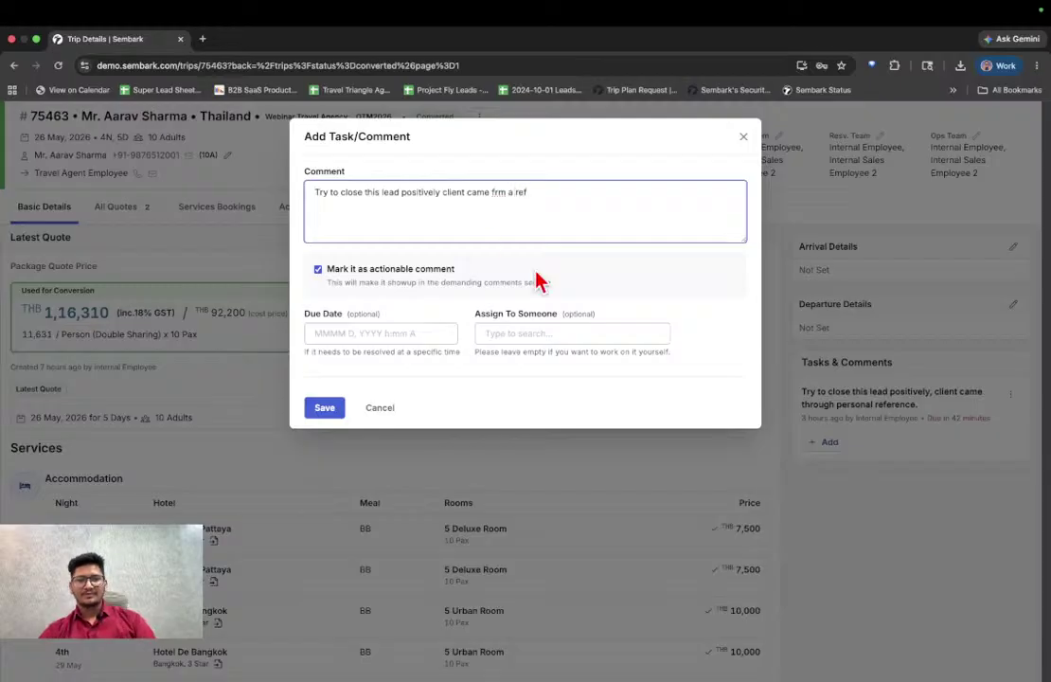
Step: Set the task's due date to May 19, 2026 9:00 AM
click(364, 333)
click(369, 454)
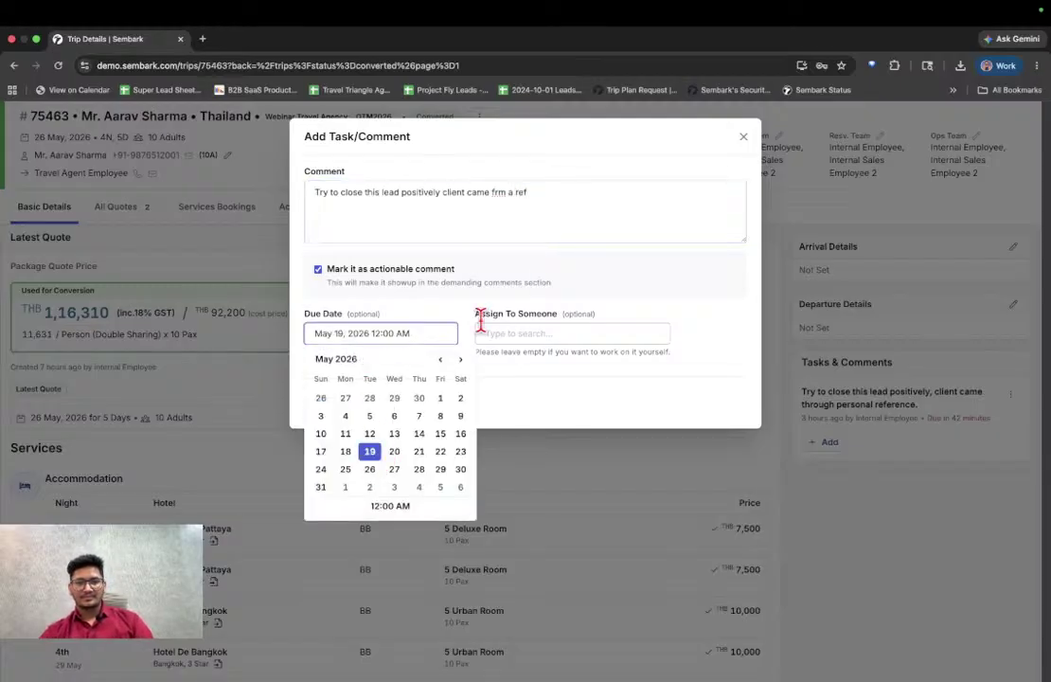
click(390, 508)
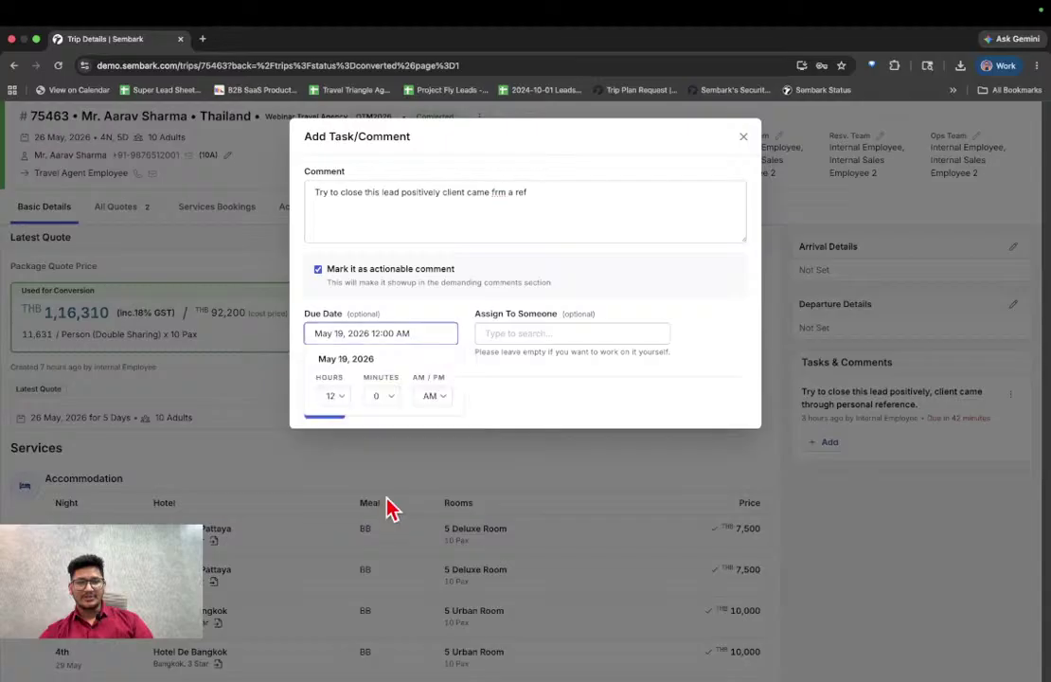
click(333, 398)
click(330, 354)
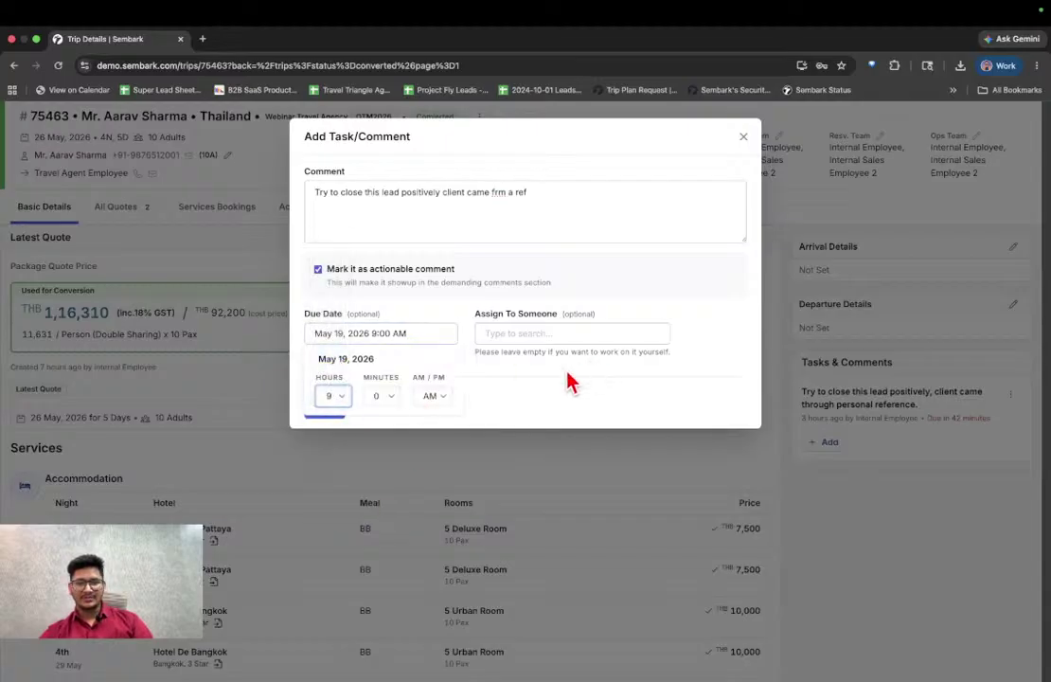
click(525, 371)
Step: Assign the task to Internal Sales Employee 2 and save it
click(514, 334)
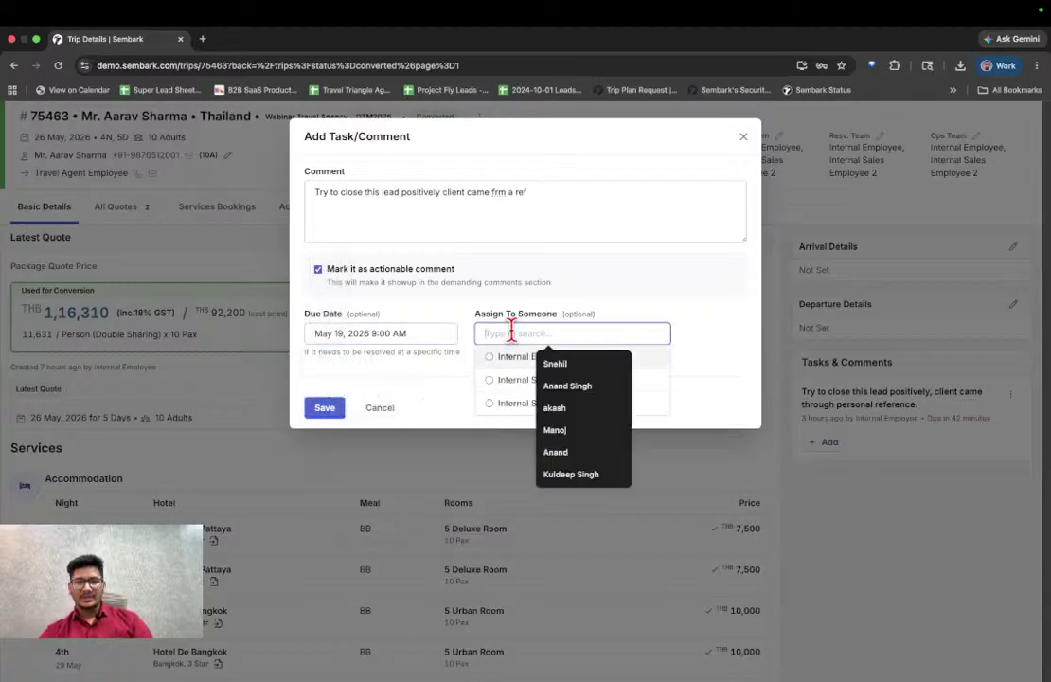
click(511, 380)
click(549, 335)
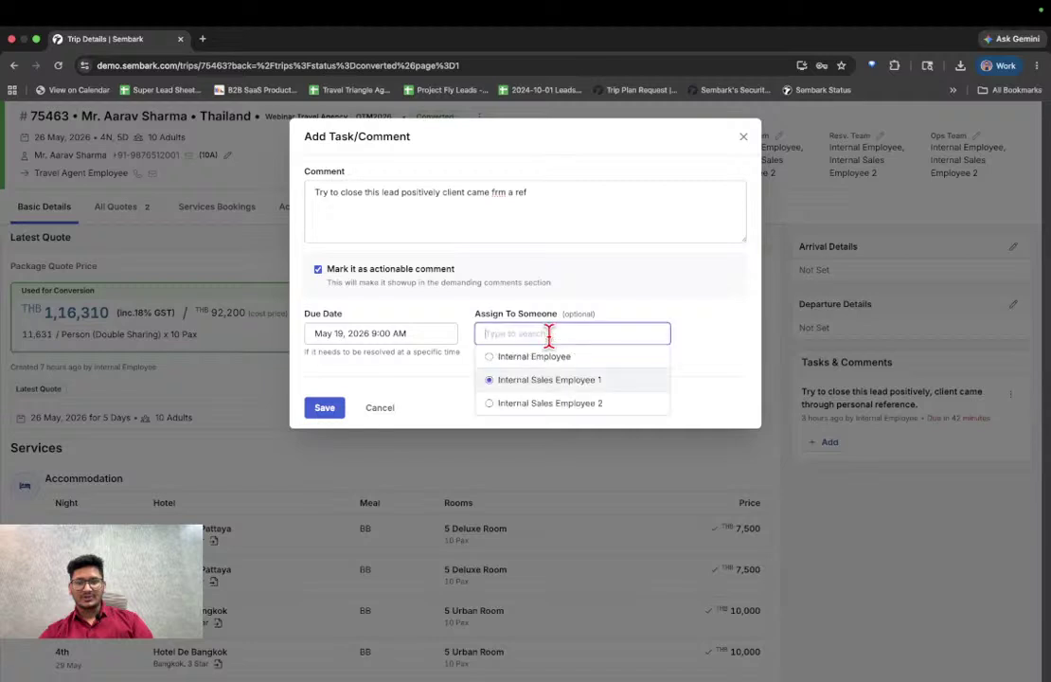
click(530, 403)
click(324, 409)
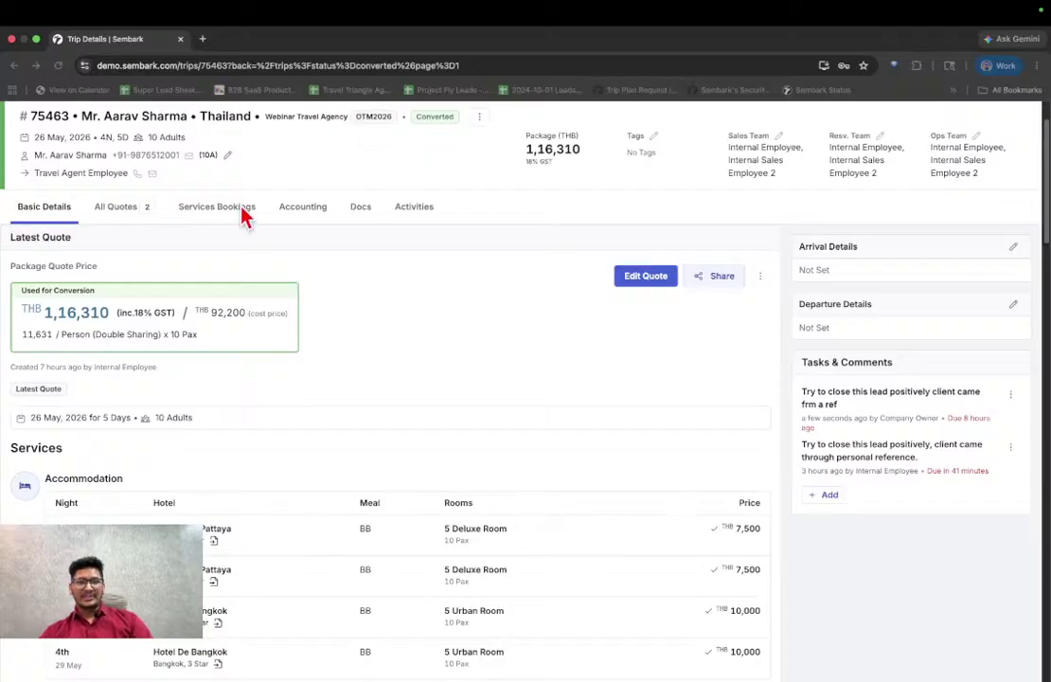
scroll(1025, 192, up, 2)
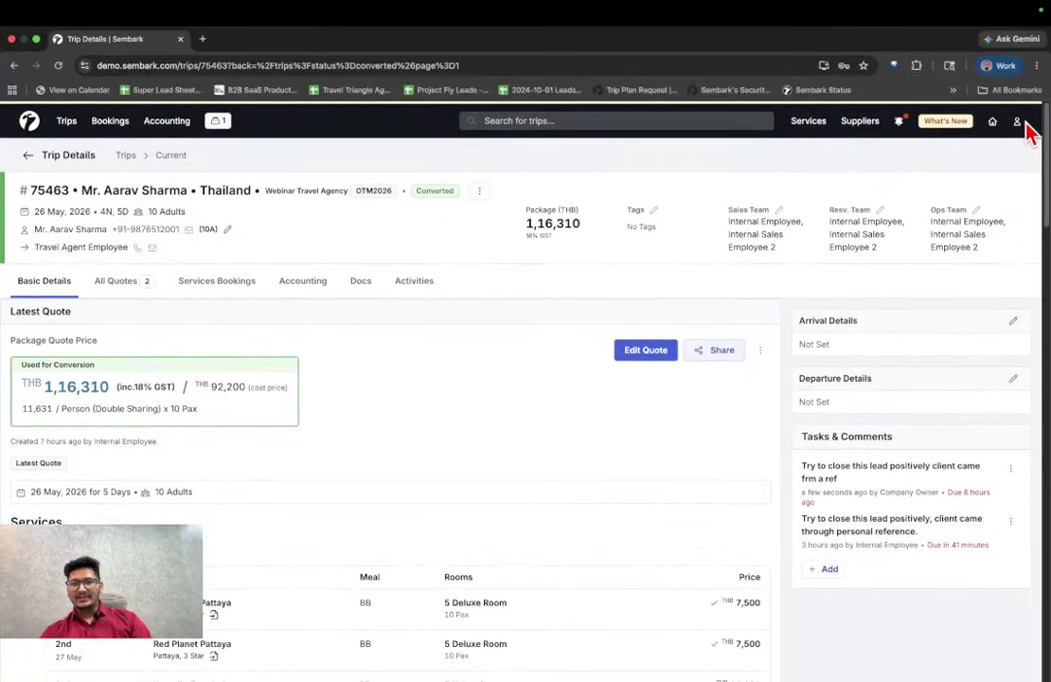
Step: Open the list of all tasks and review the ones due today
click(1019, 122)
click(983, 232)
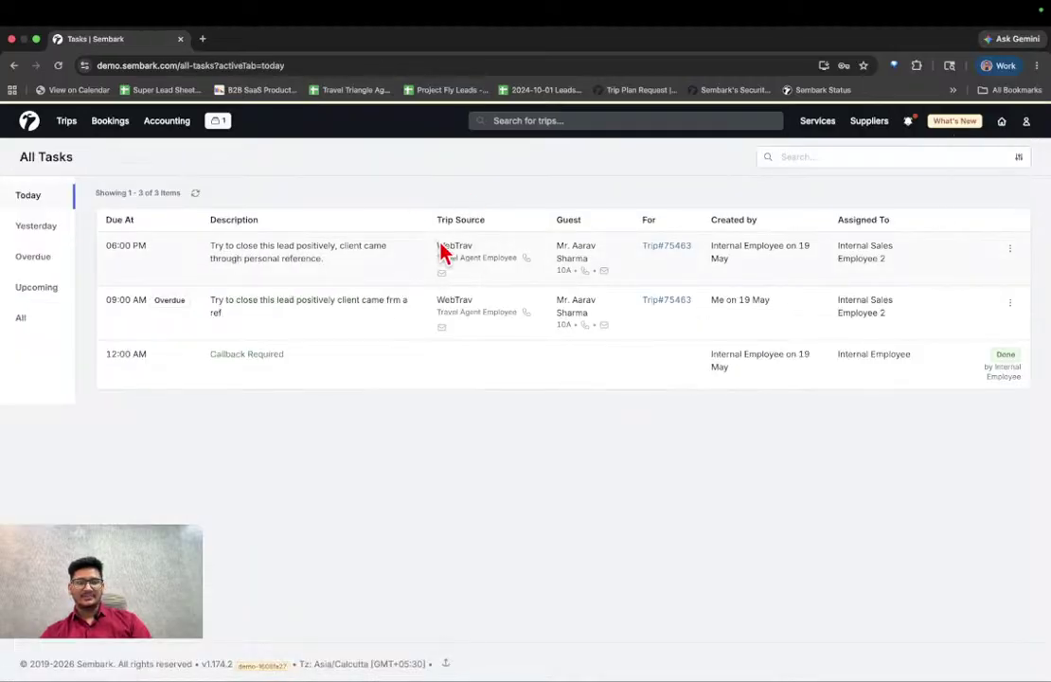
key(ctrl+Left)
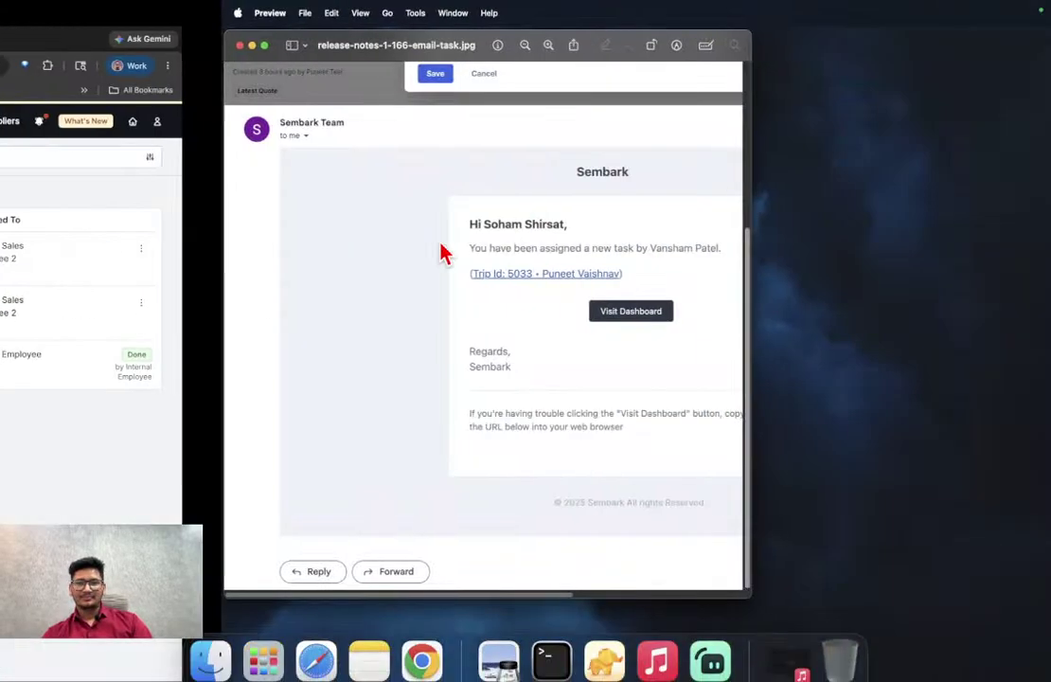
key(Down)
key(Down)
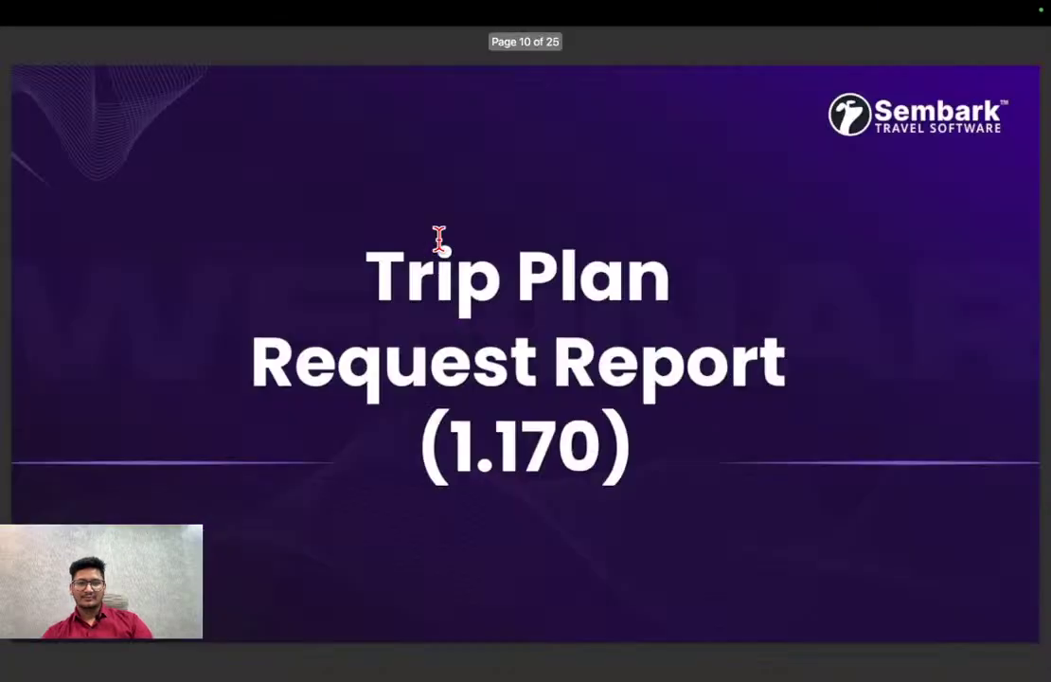
key(Down)
key(Down)
key(Down)
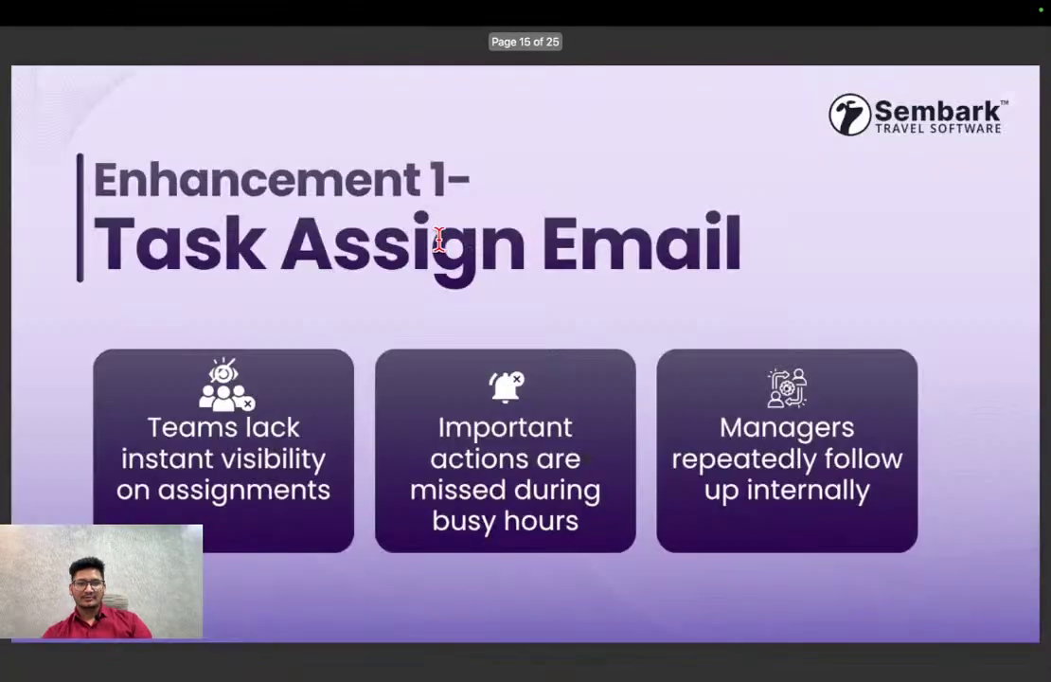
key(Down)
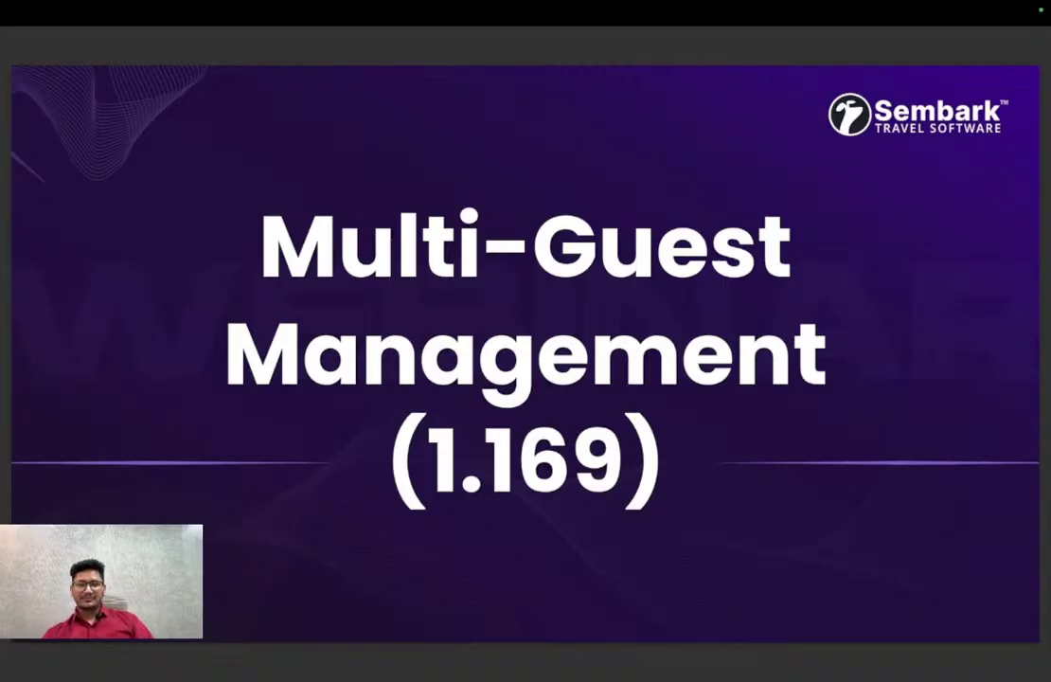
key(Right)
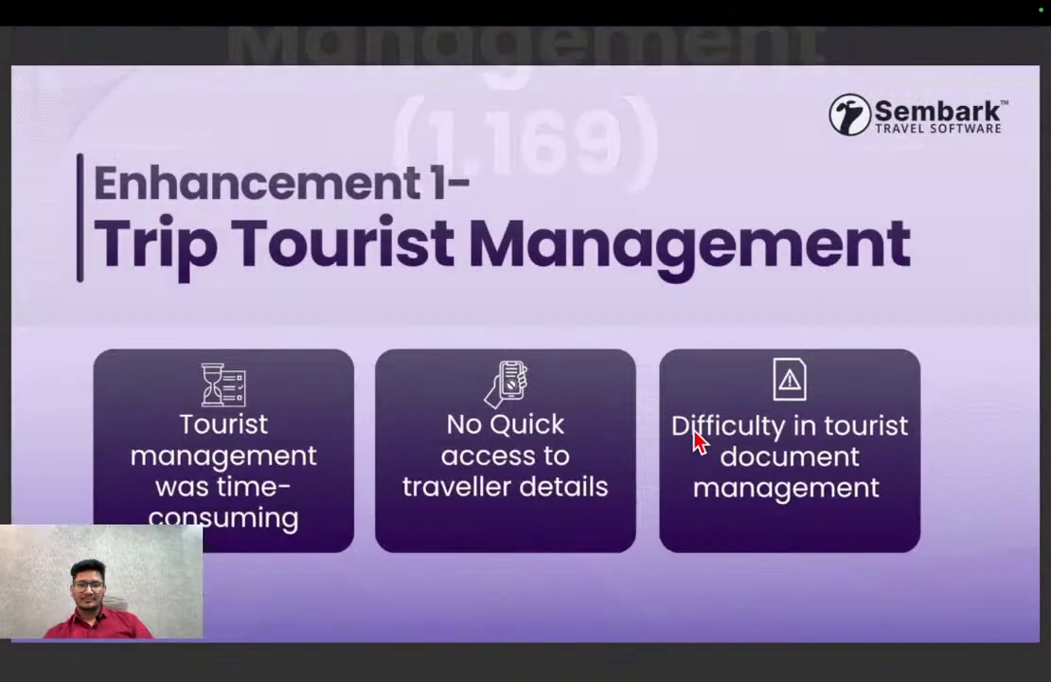
key(Right)
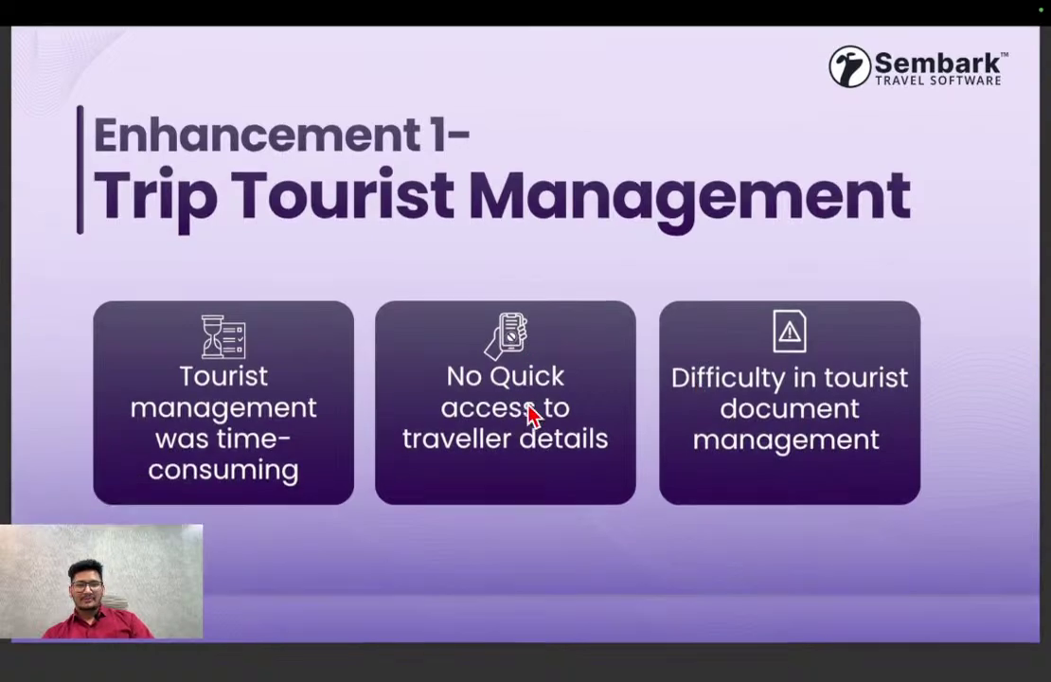
key(Left)
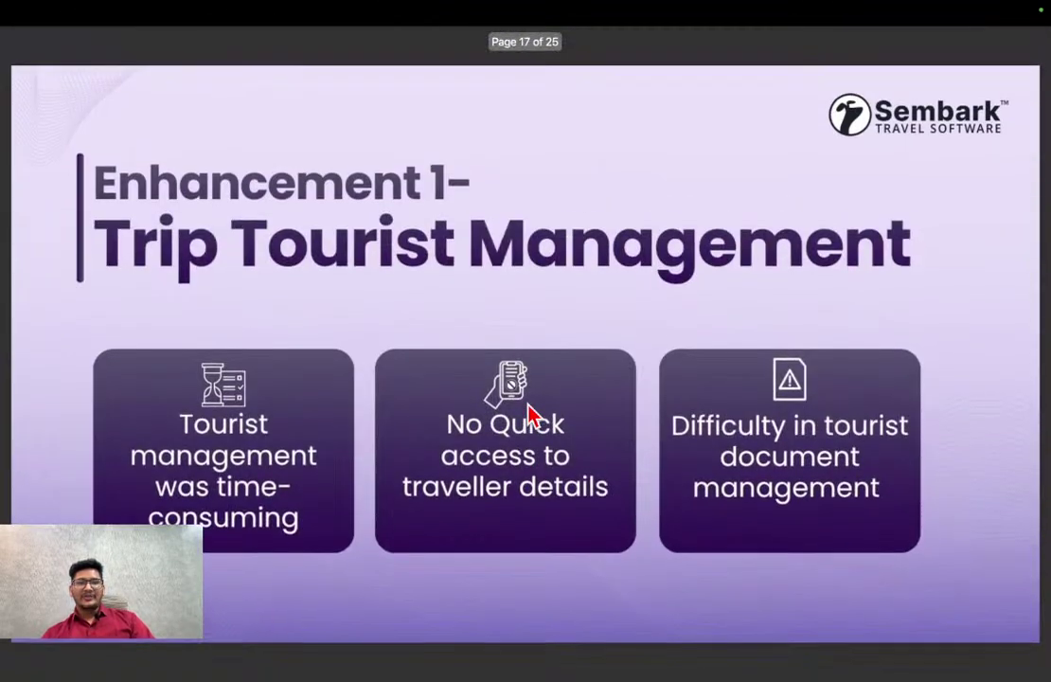
Step: Switch back to Sembark in the browser and open the converted Thailand trip that starts on 26 May, 2026
key(super+Tab)
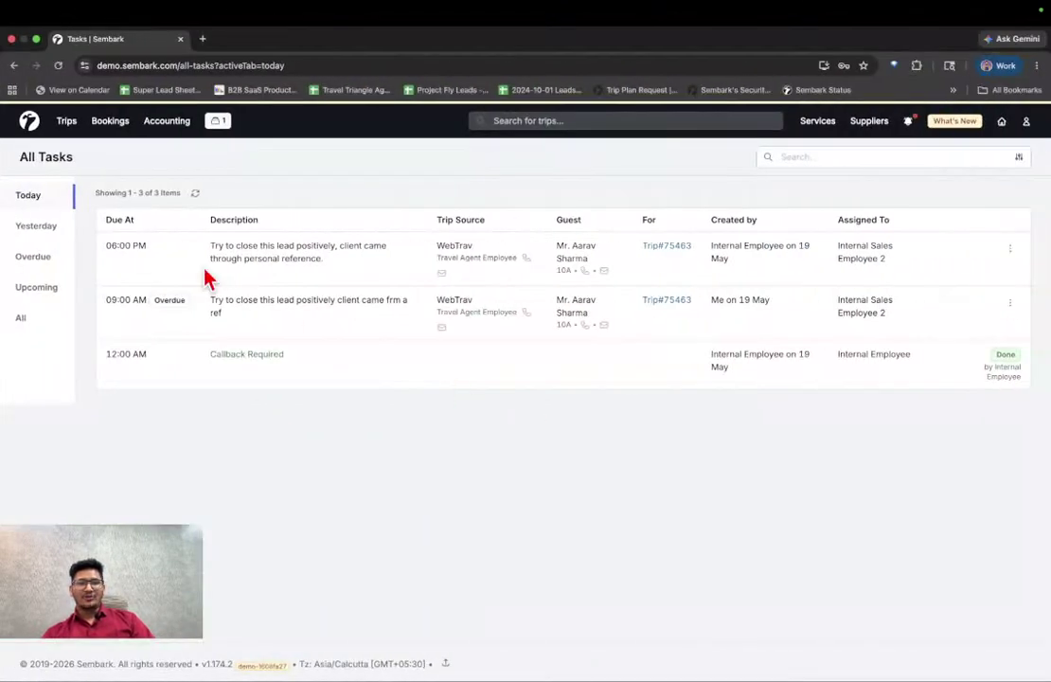
click(29, 121)
mouse_move(68, 125)
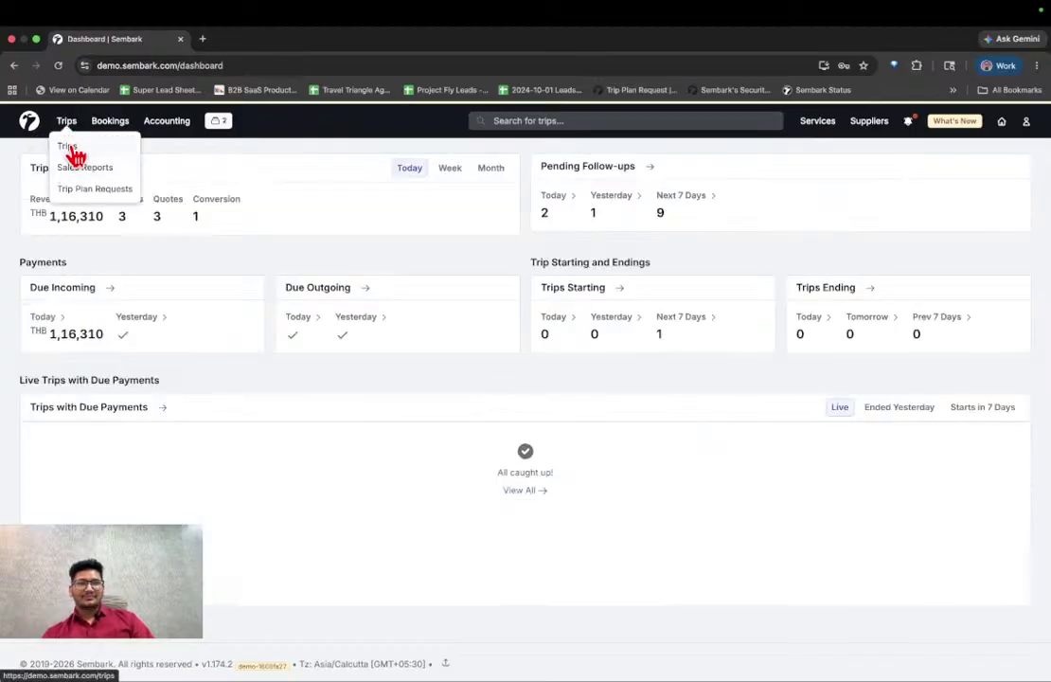
click(69, 149)
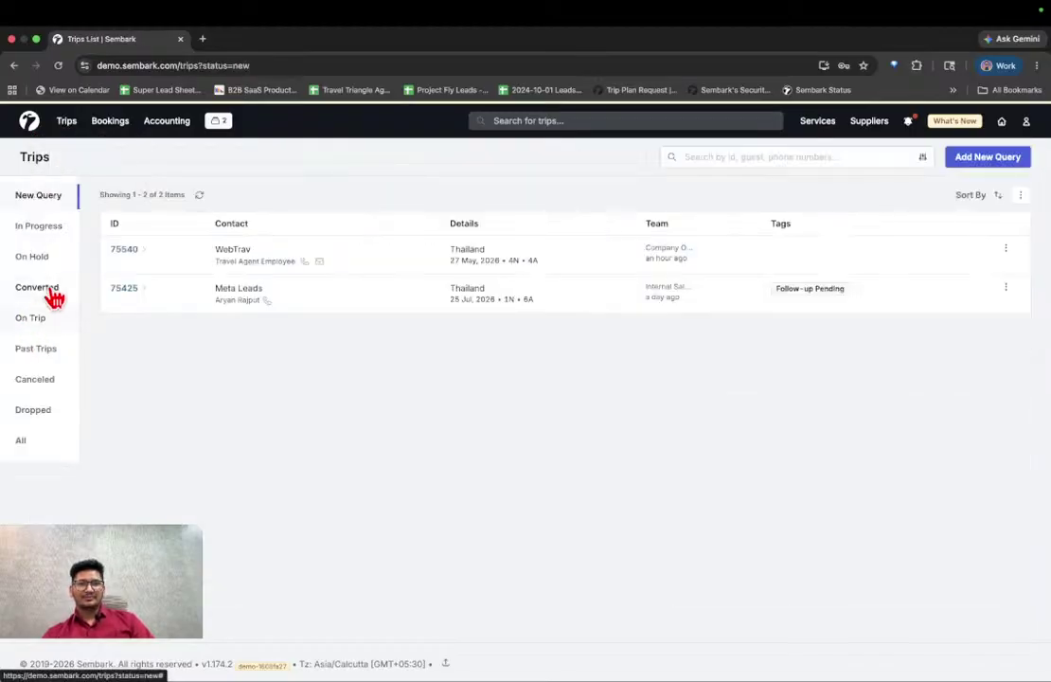
click(40, 289)
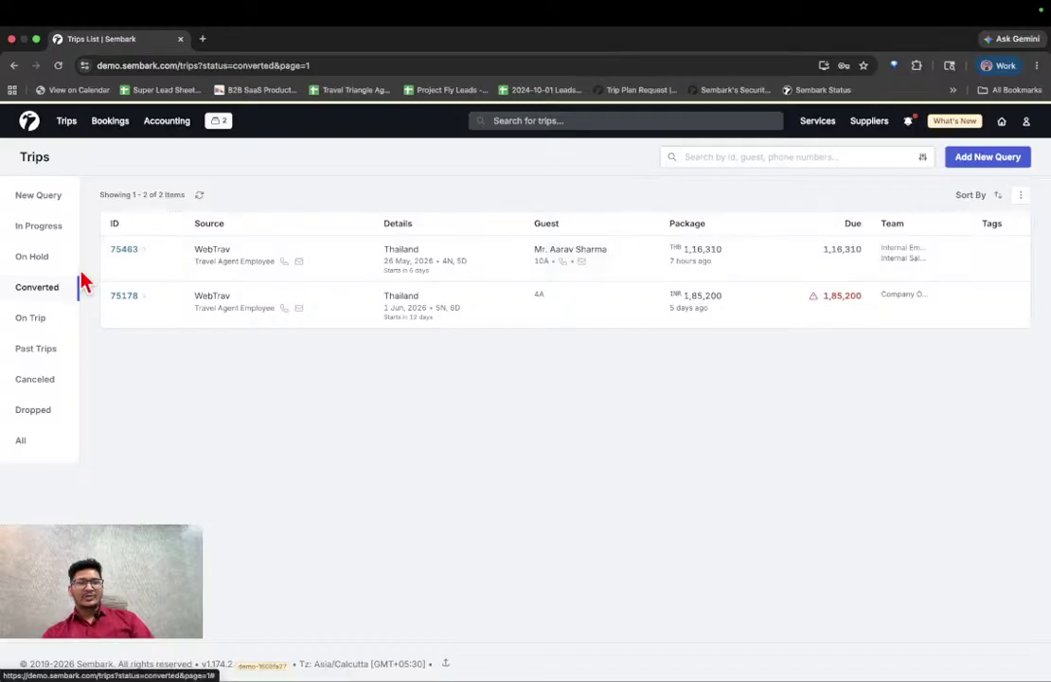
click(124, 250)
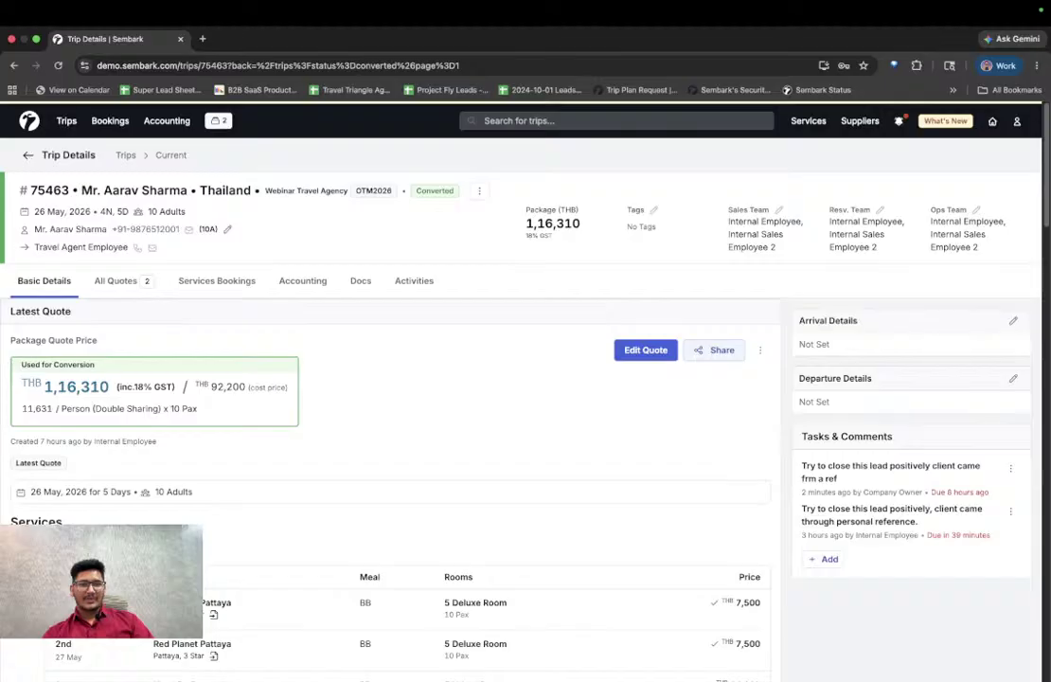
Step: Open the trip's tourist management and examine the first tourist's personal details, the travel documents and the full tourist list
click(232, 234)
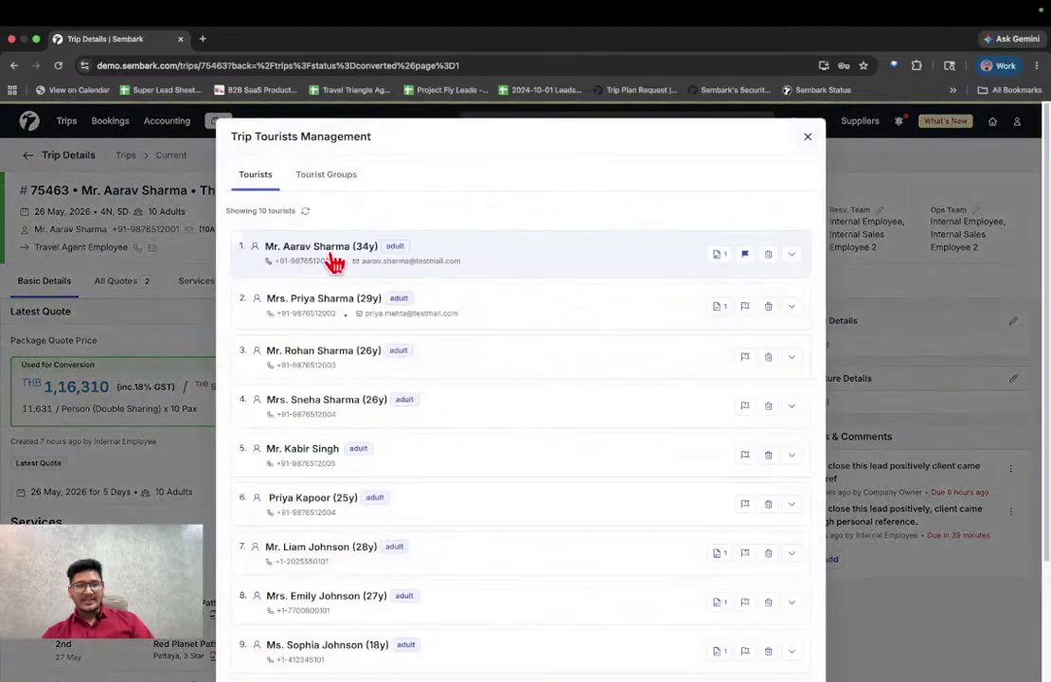
click(386, 257)
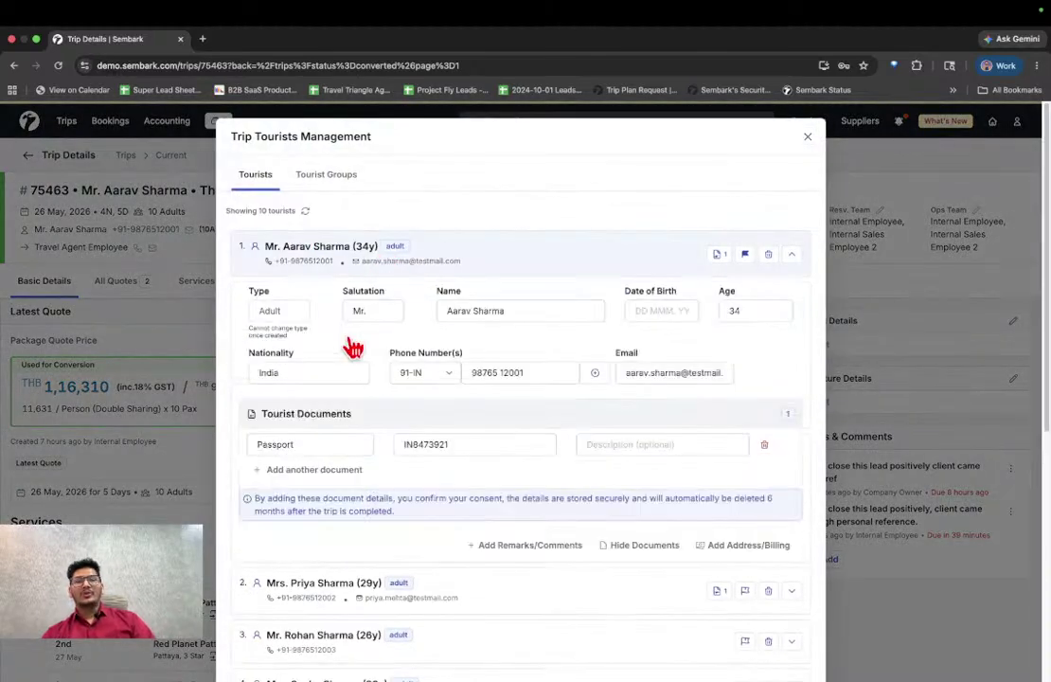
scroll(587, 339, down, 1)
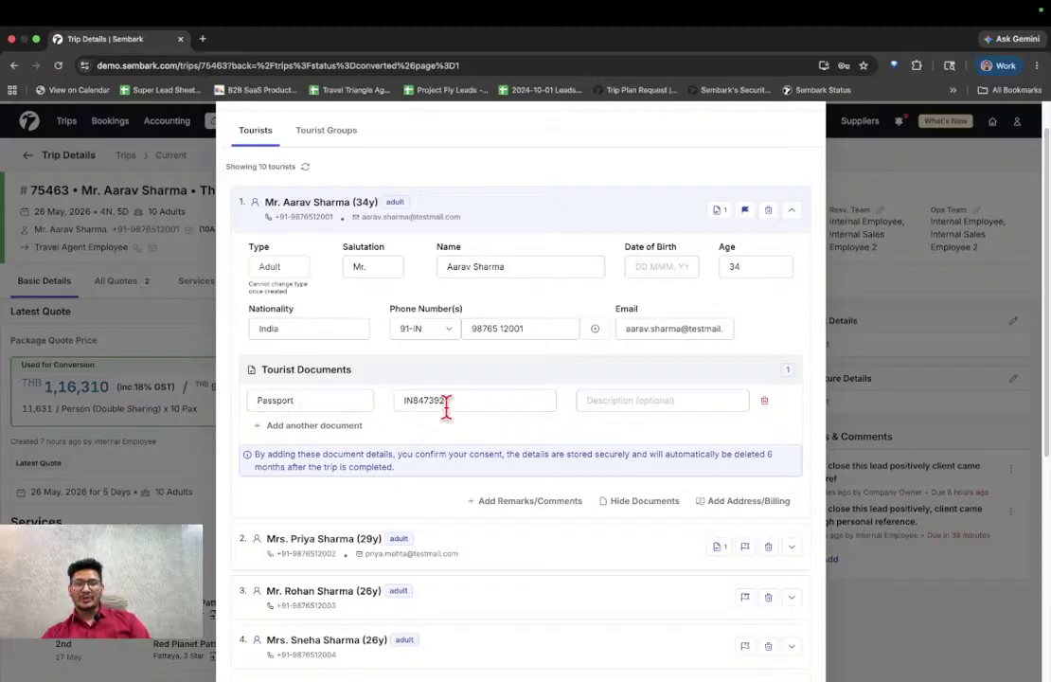
scroll(491, 417, down, 1)
scroll(491, 420, down, 5)
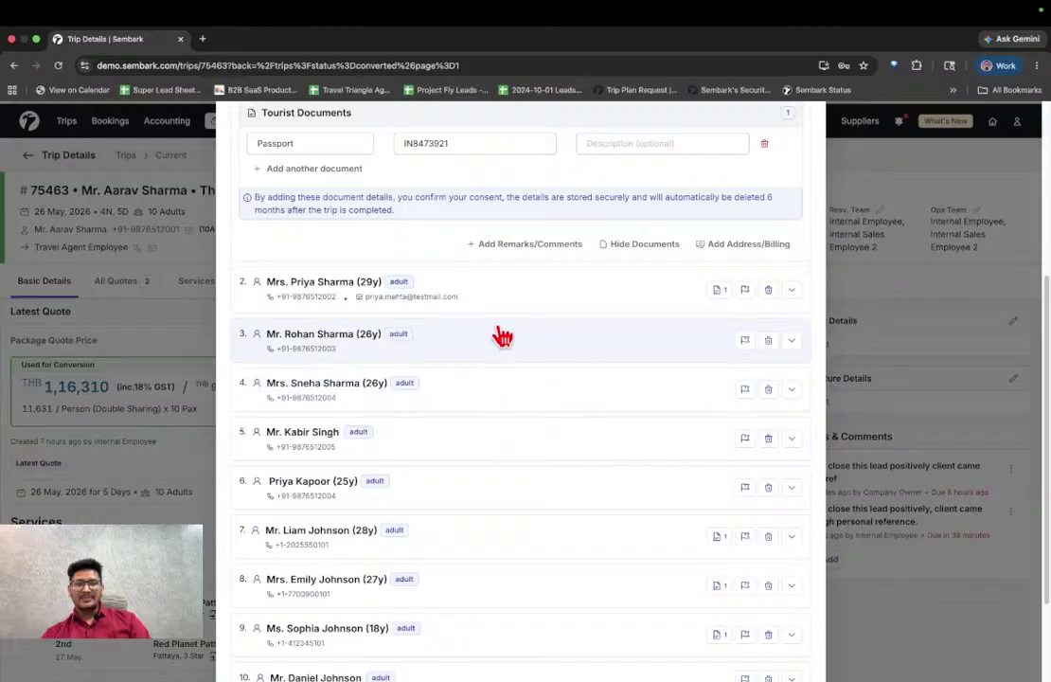
scroll(471, 452, up, 5)
scroll(471, 448, down, 5)
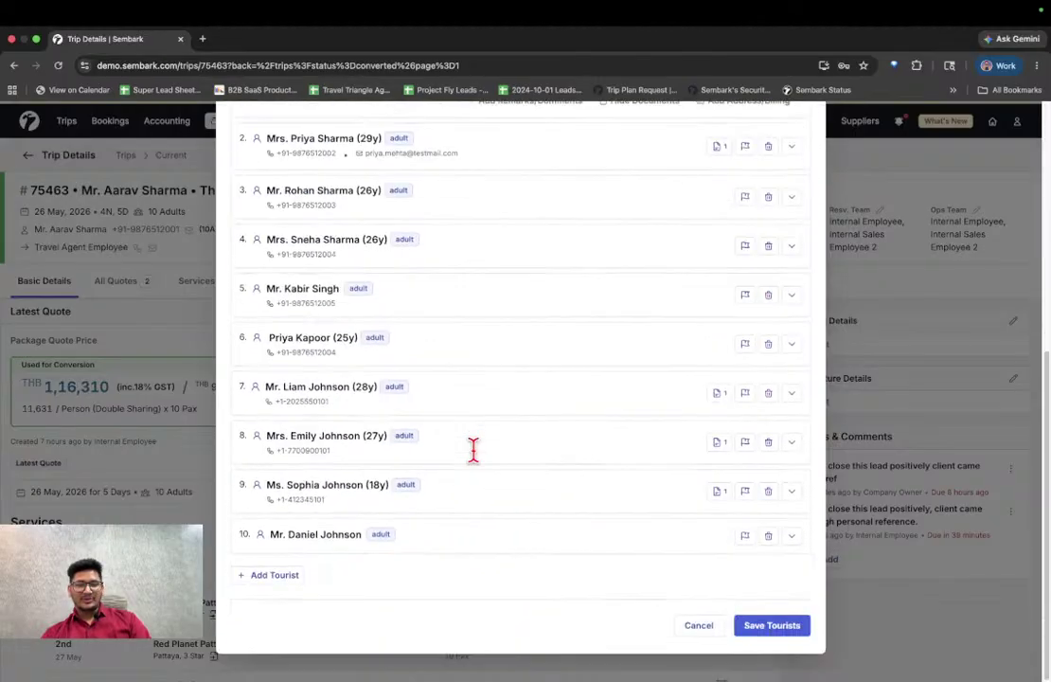
scroll(453, 422, up, 5)
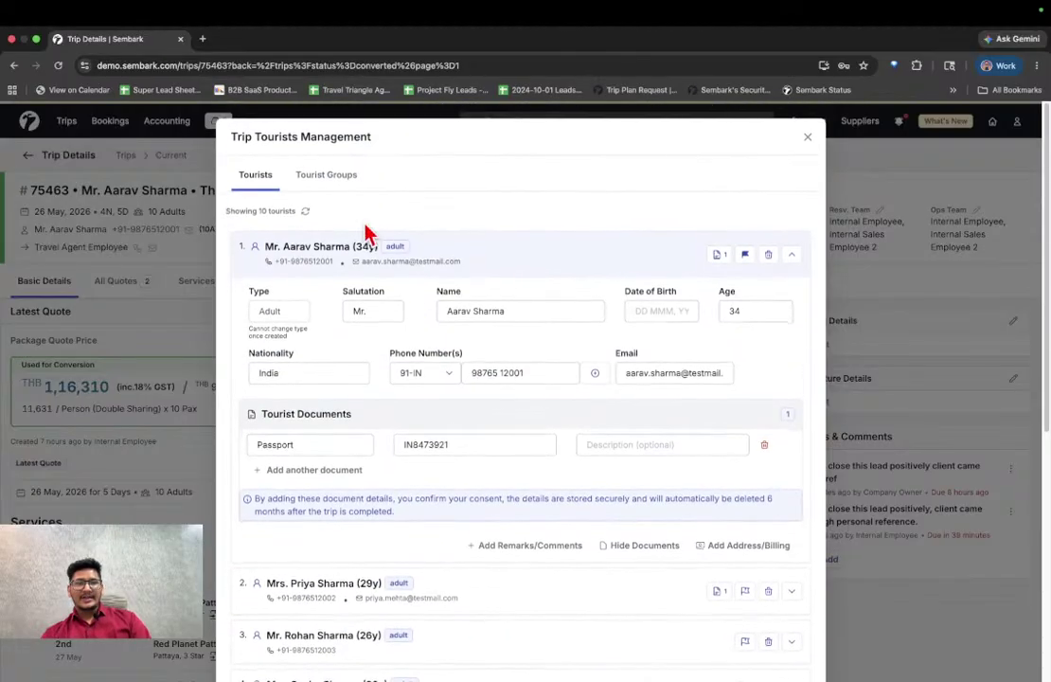
Step: Review the trip's tourist groups with their members, and close the tourist management
click(307, 176)
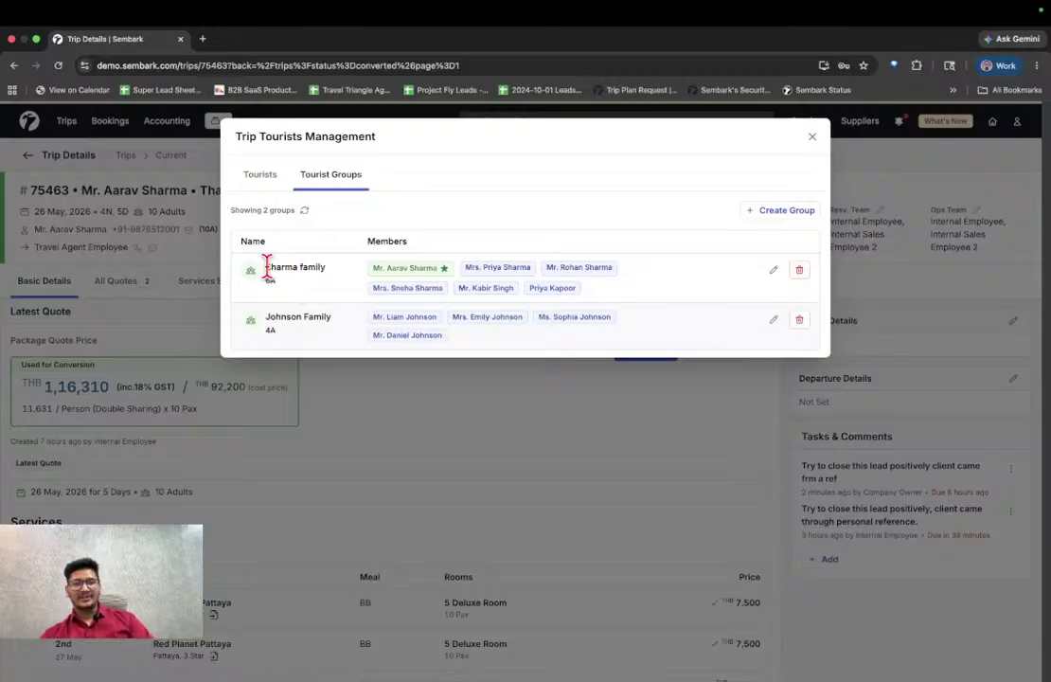
drag(266, 269, 321, 268)
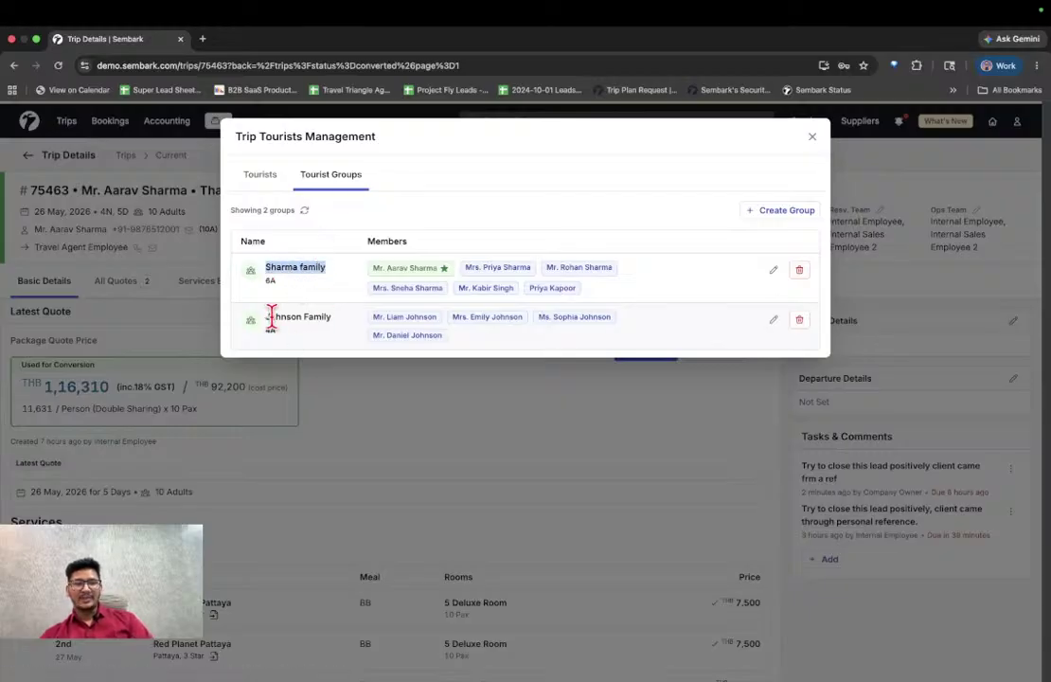
drag(267, 317, 322, 319)
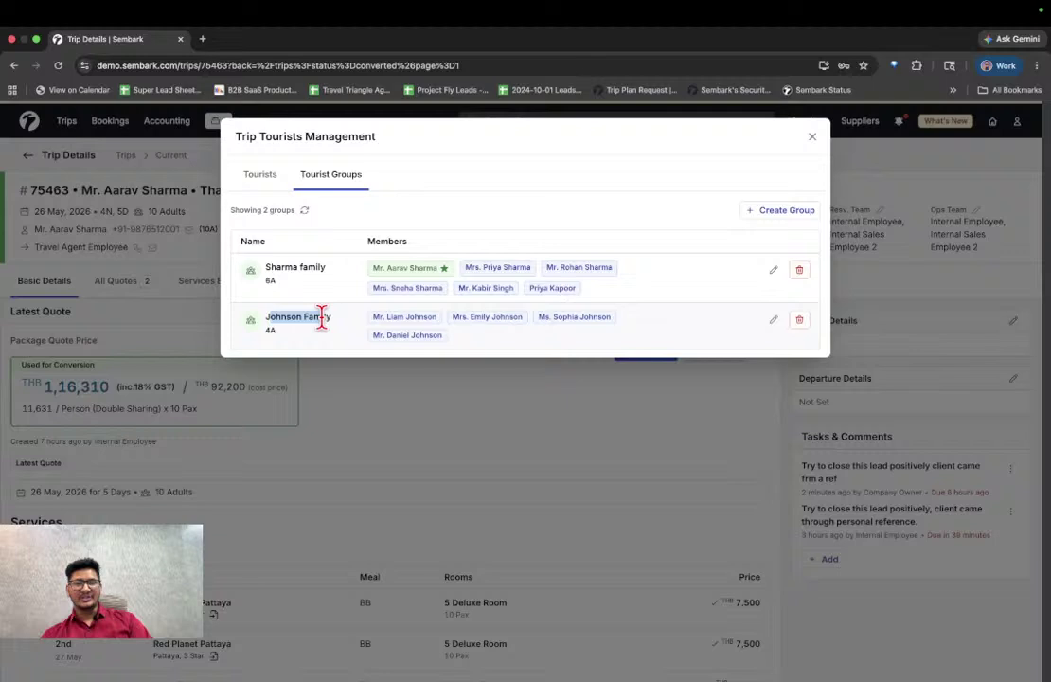
click(808, 140)
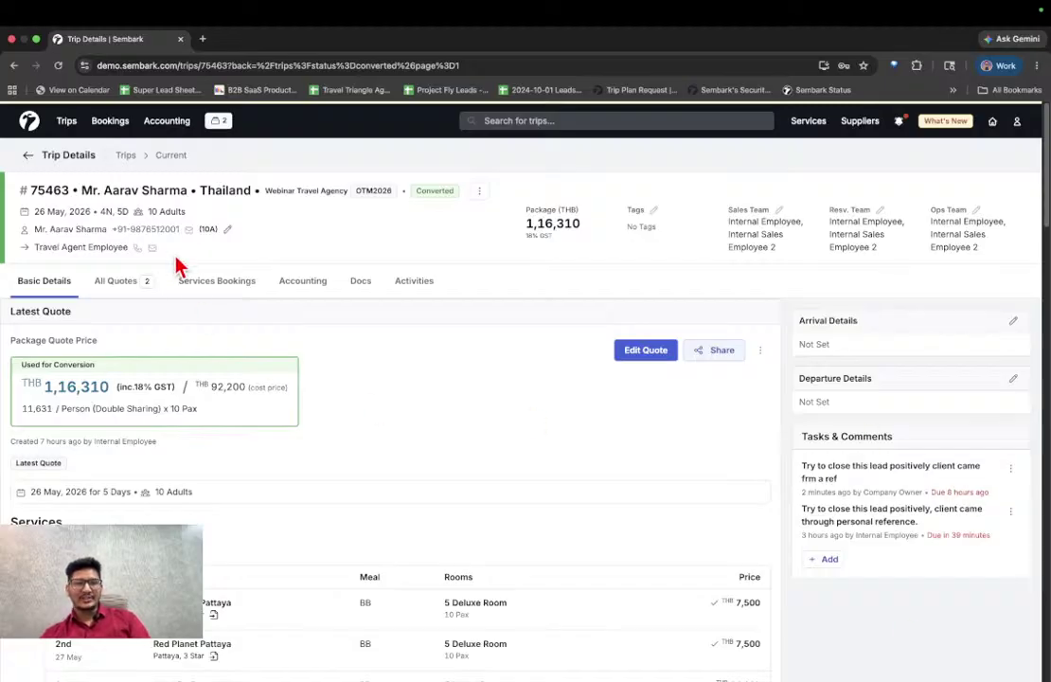
Step: Review the guest list and billing instructions in the shareable booking email for the Red Planet Pattaya hotel, and close it
click(207, 284)
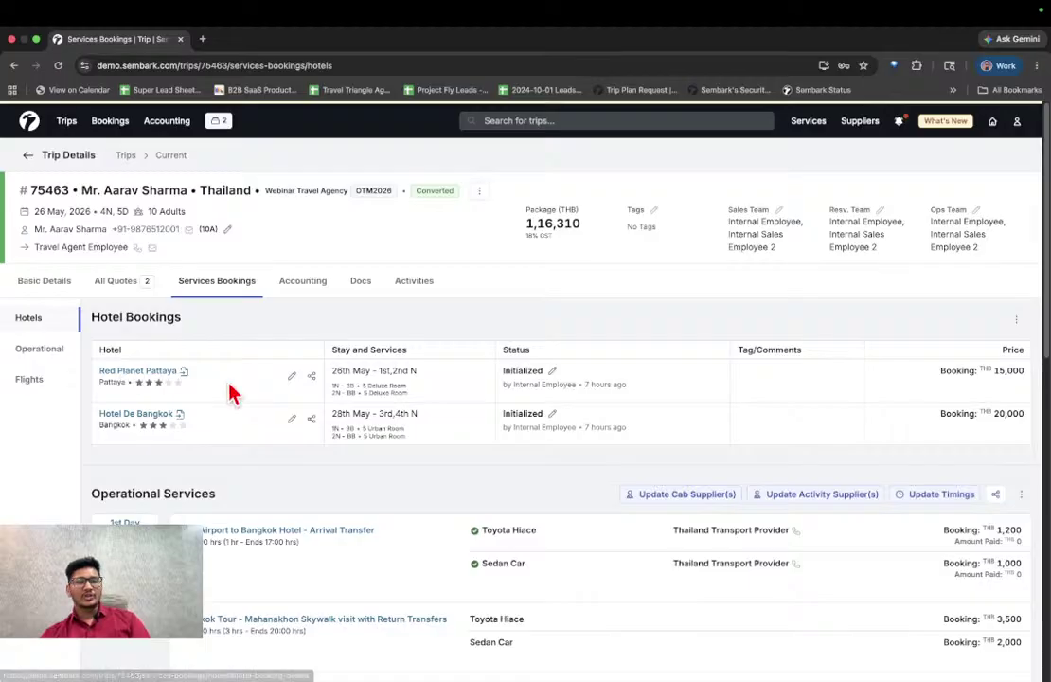
scroll(229, 392, down, 1)
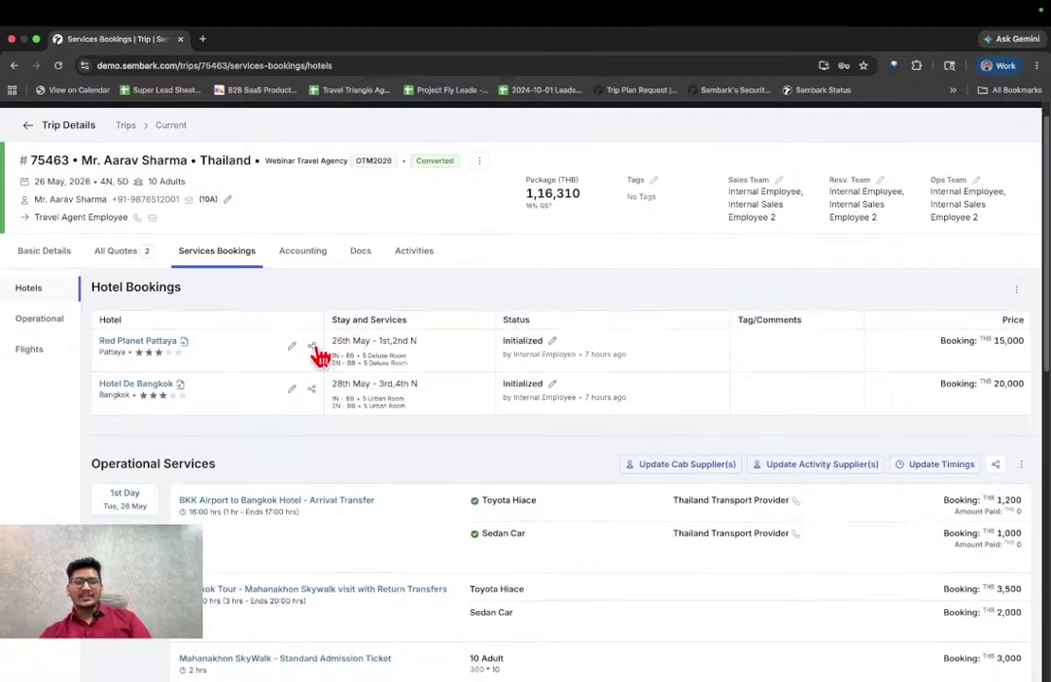
click(312, 347)
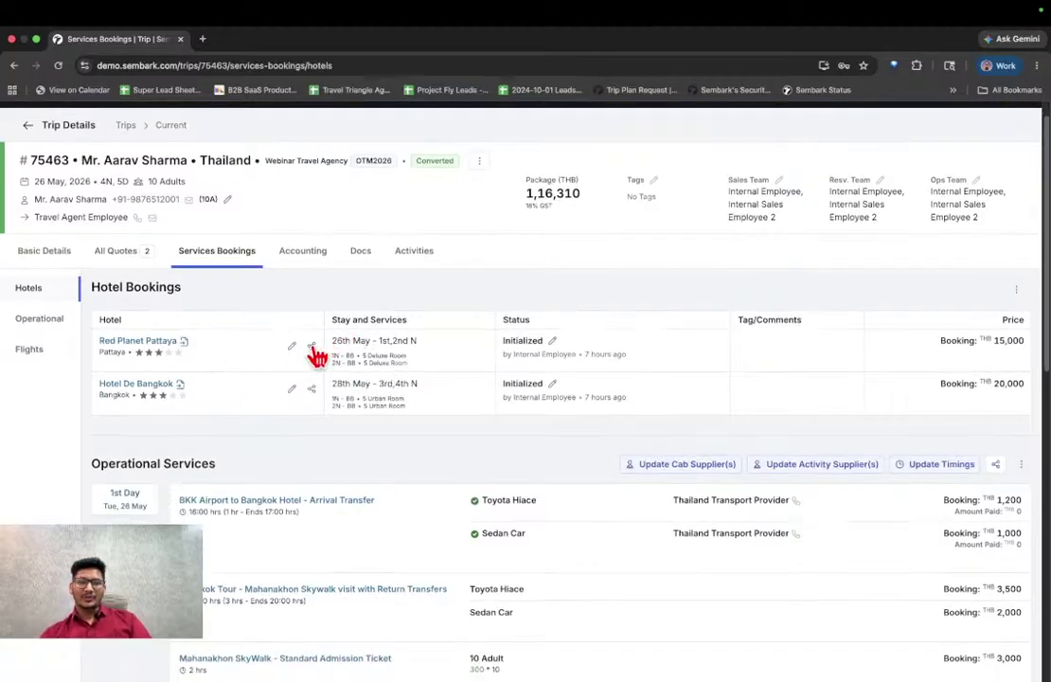
scroll(397, 374, down, 5)
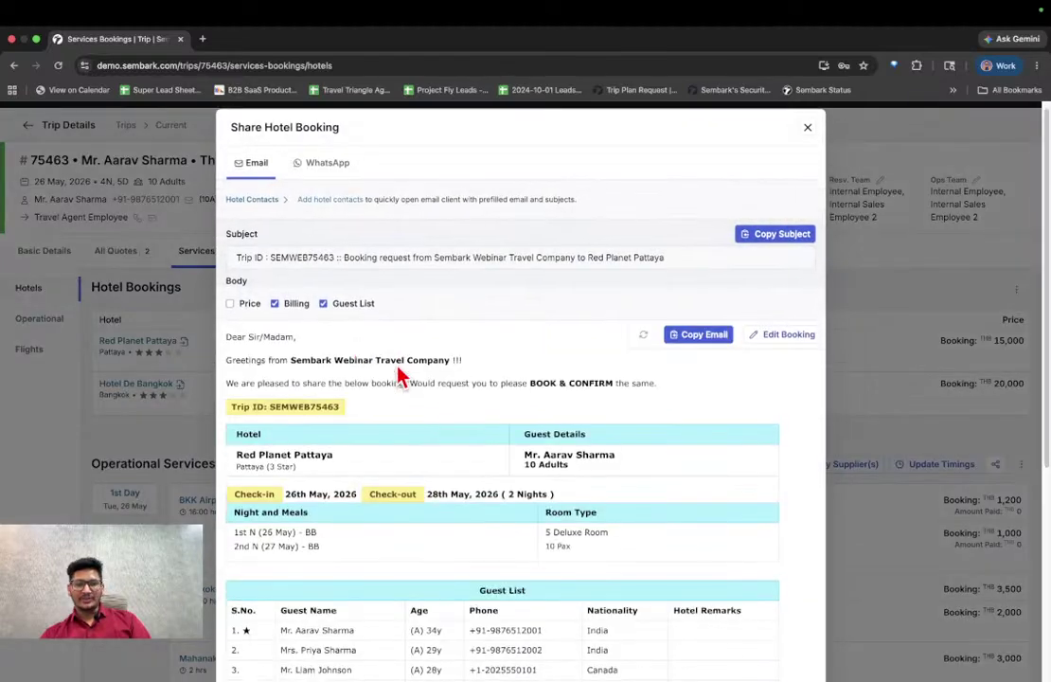
scroll(397, 375, down, 2)
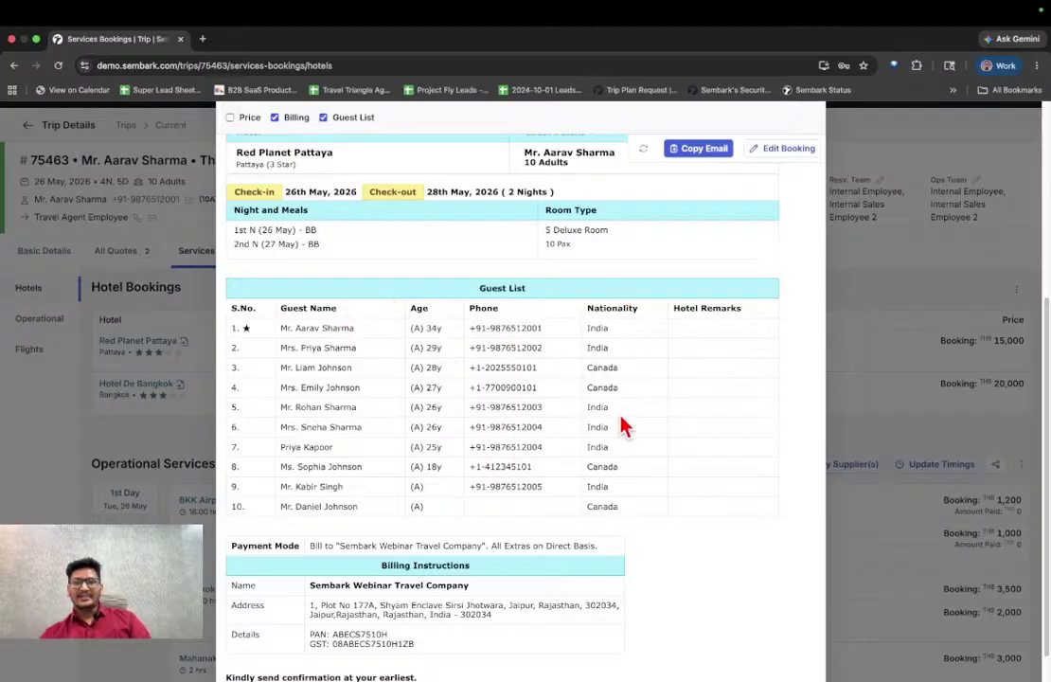
scroll(623, 431, up, 5)
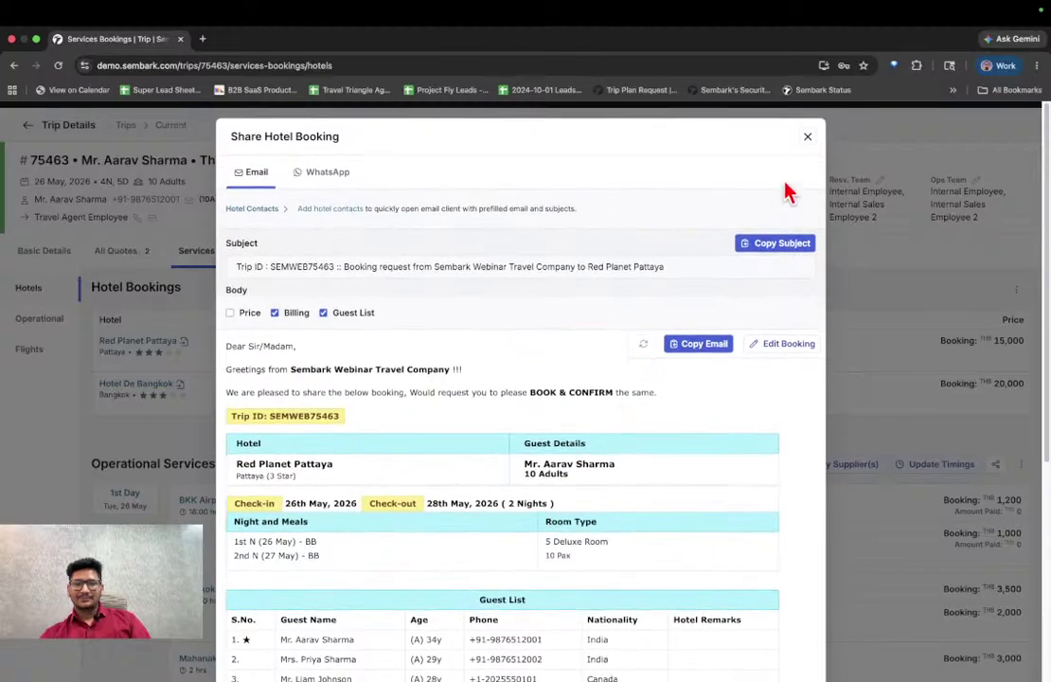
click(812, 139)
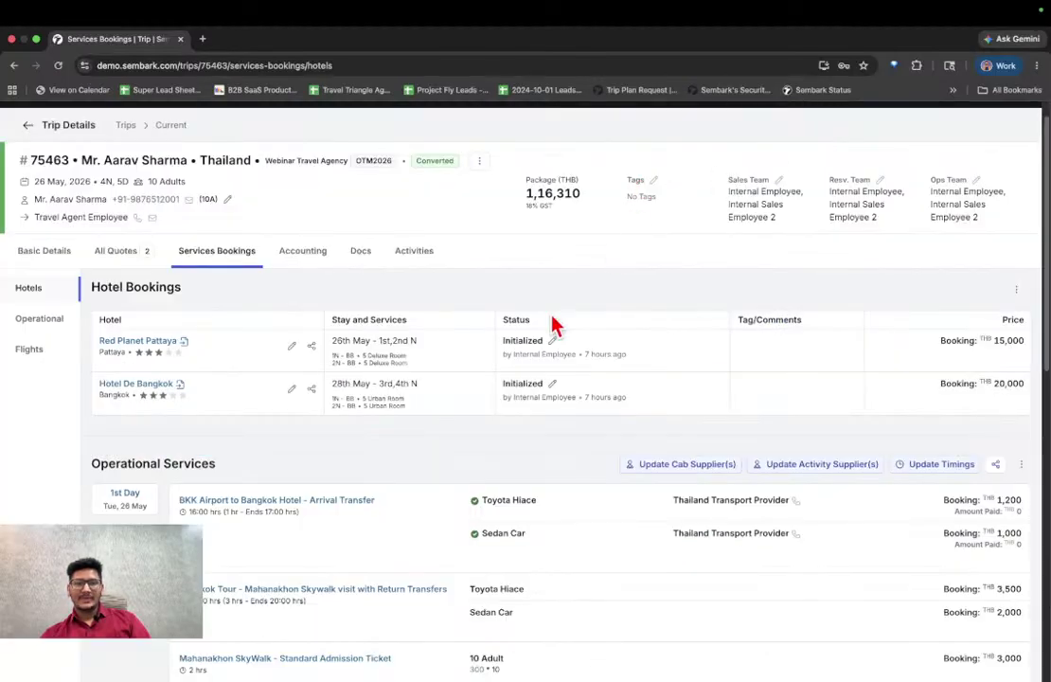
Step: Open the trip's voucher document and review its itinerary, the transportation and activities table and the guest list
scroll(554, 325, down, 1)
scroll(553, 325, up, 2)
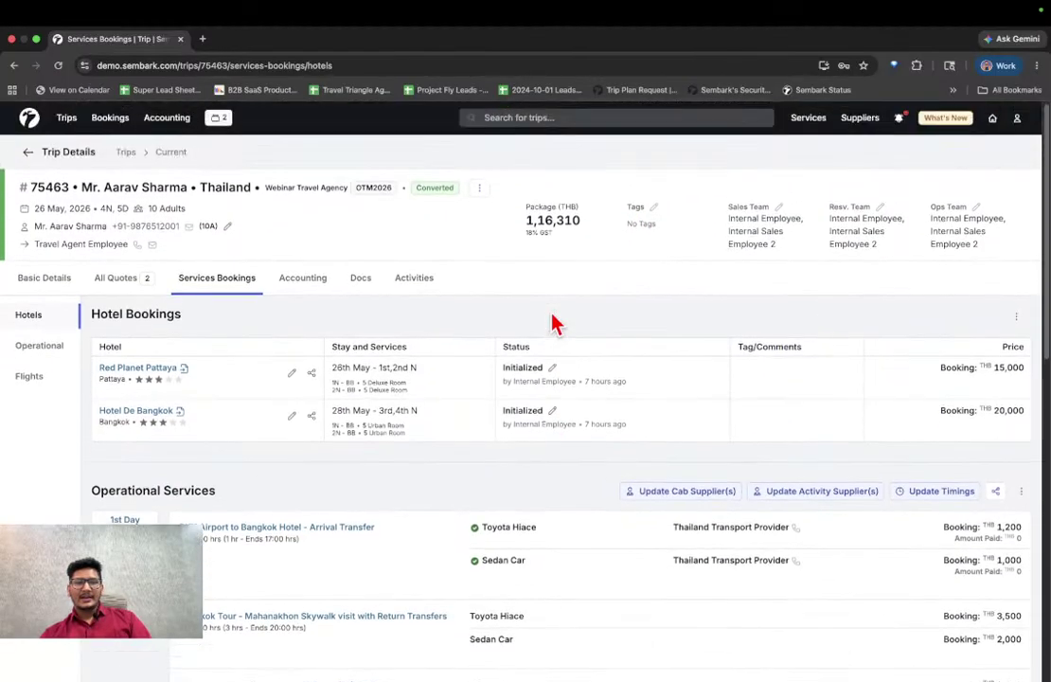
click(365, 283)
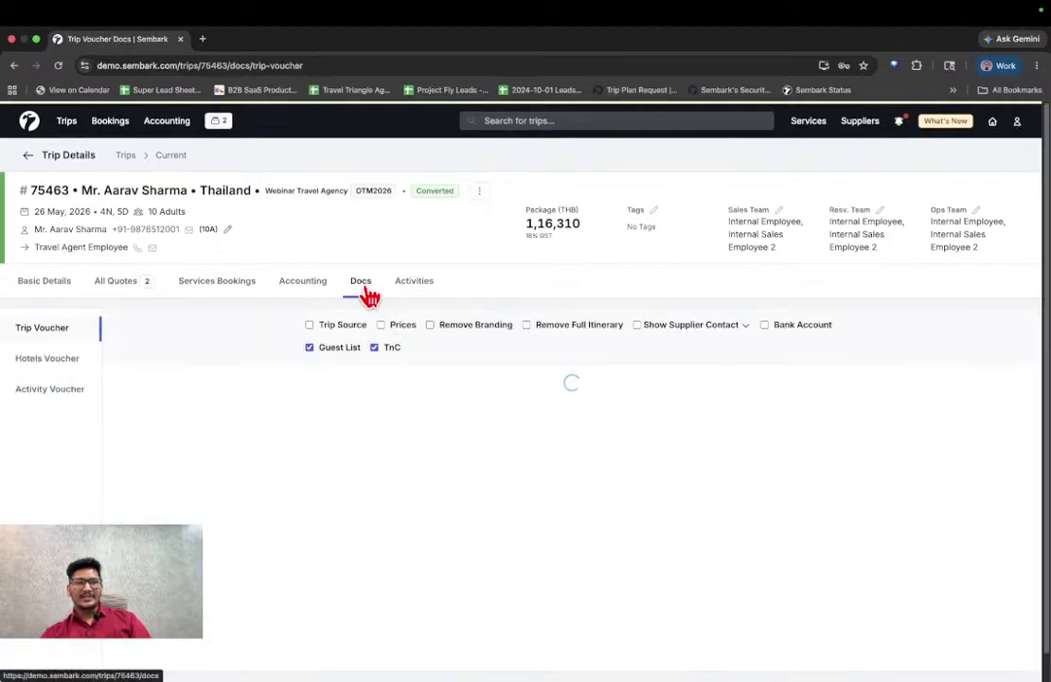
scroll(163, 364, down, 3)
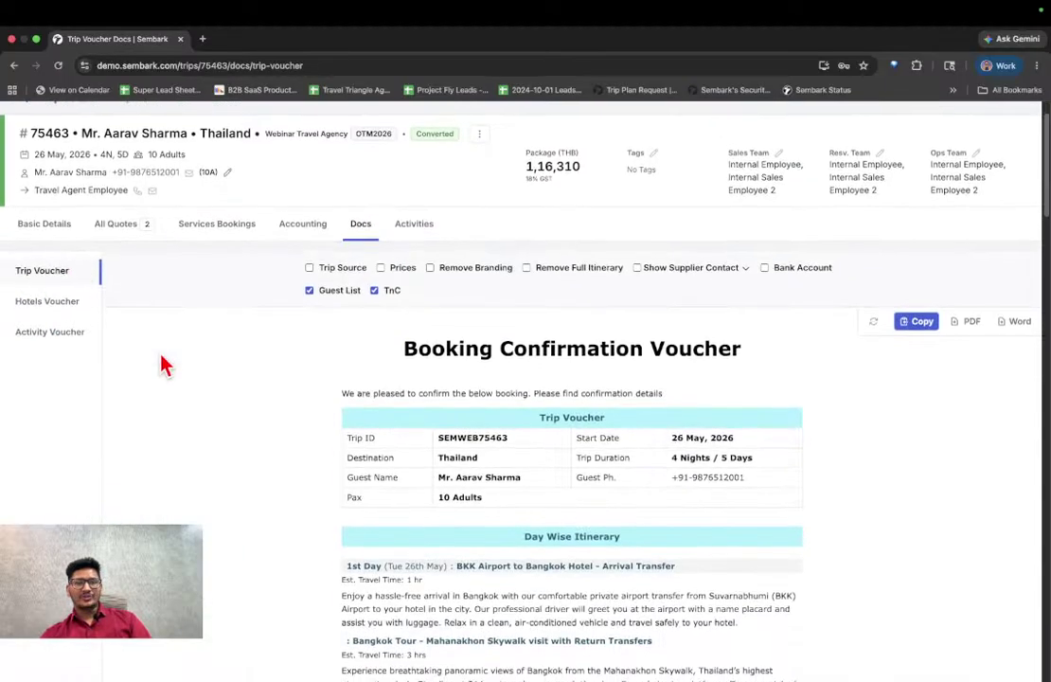
scroll(162, 364, down, 2)
scroll(162, 364, up, 4)
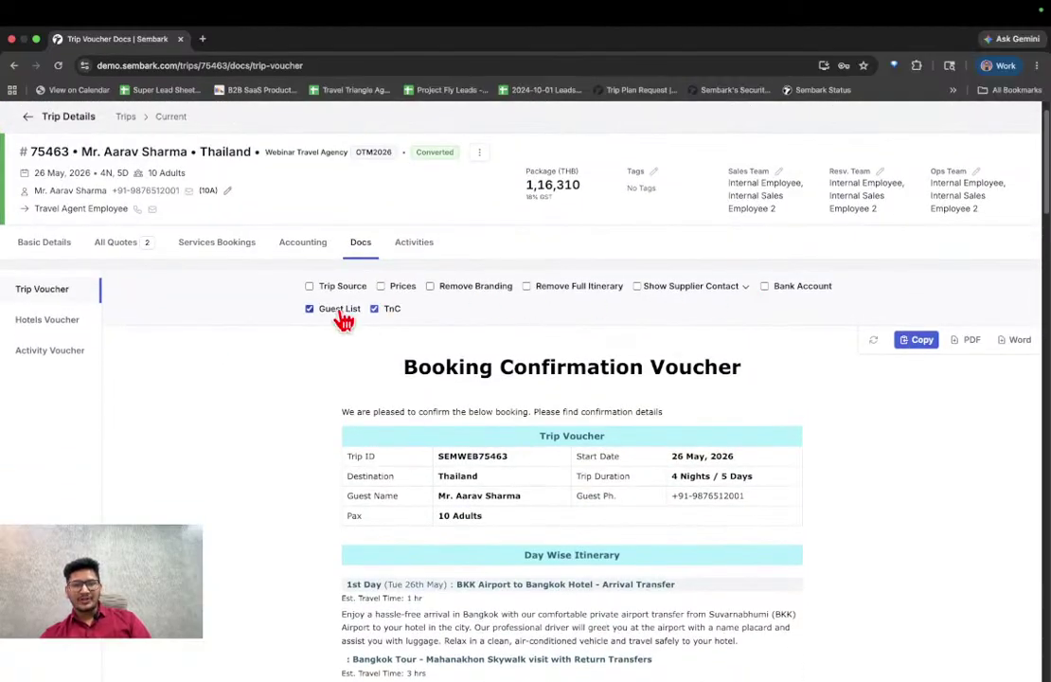
scroll(462, 370, down, 15)
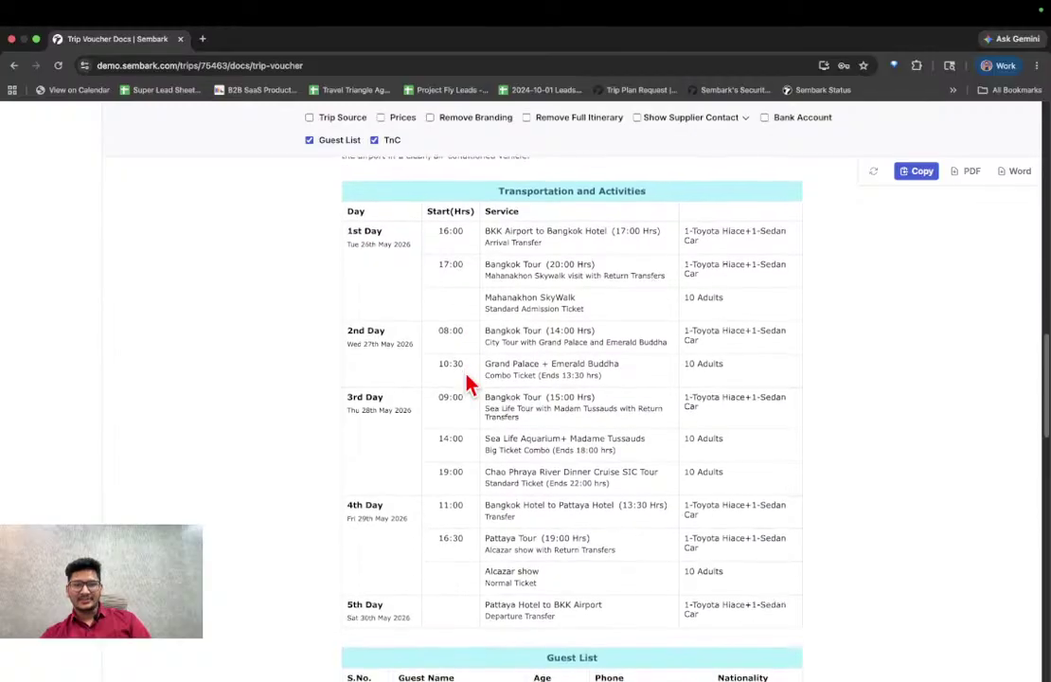
scroll(468, 384, down, 14)
scroll(467, 383, up, 5)
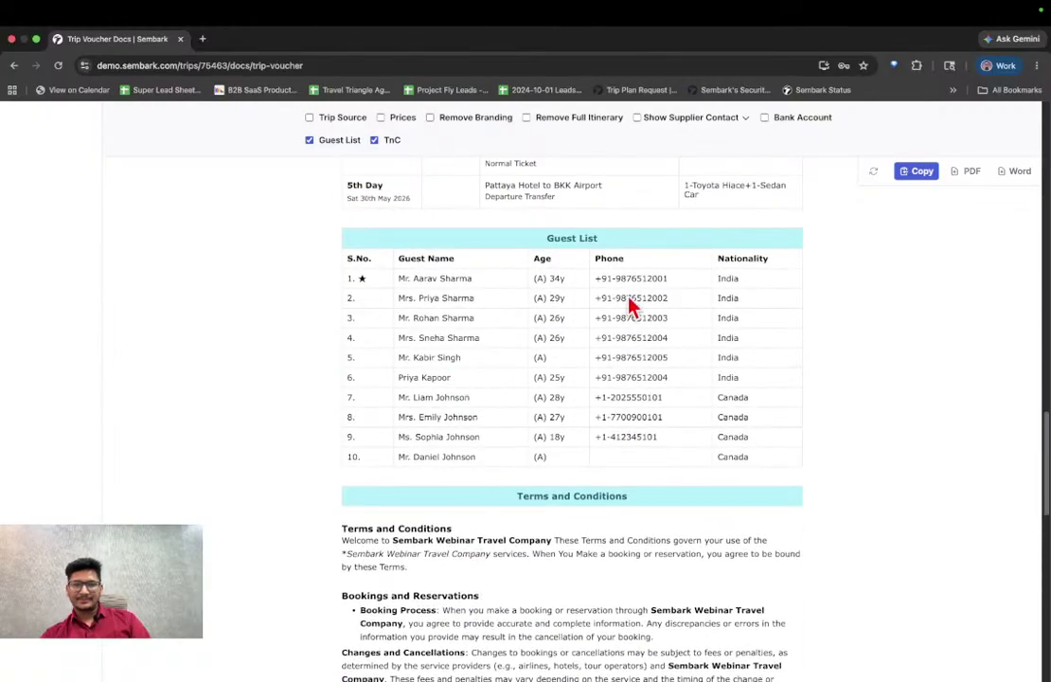
scroll(521, 407, up, 1)
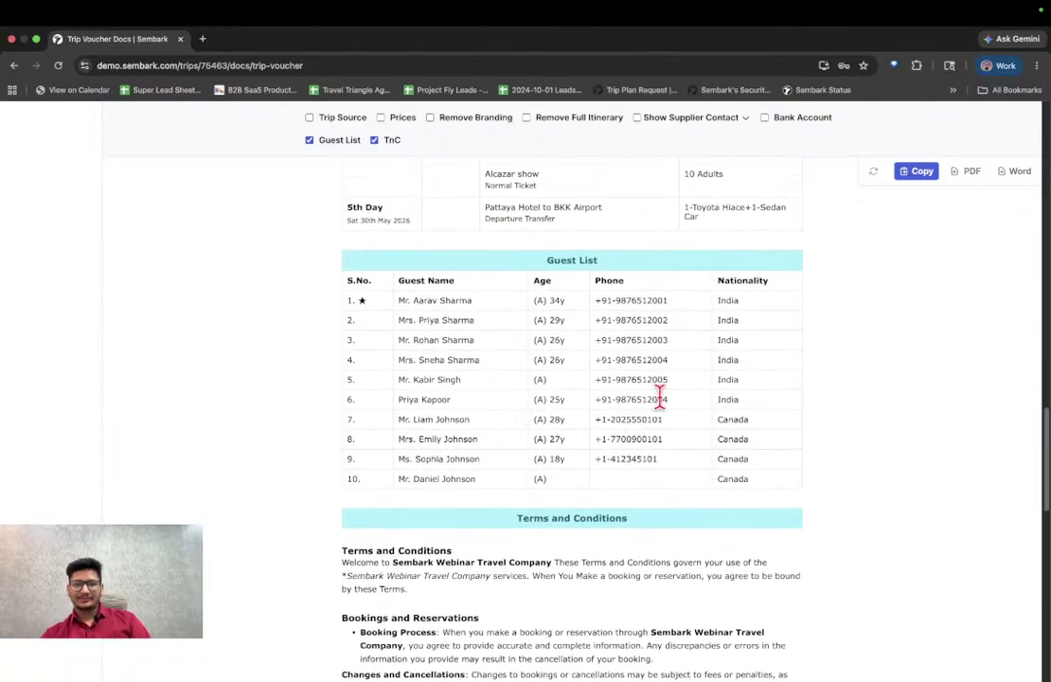
scroll(539, 358, up, 8)
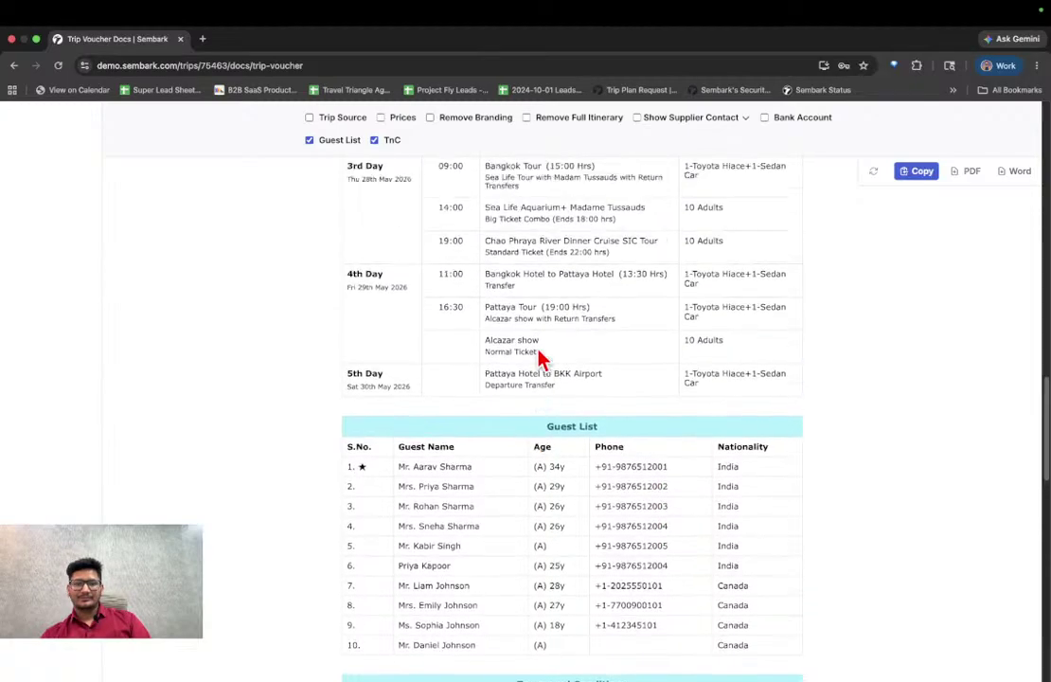
scroll(539, 357, up, 15)
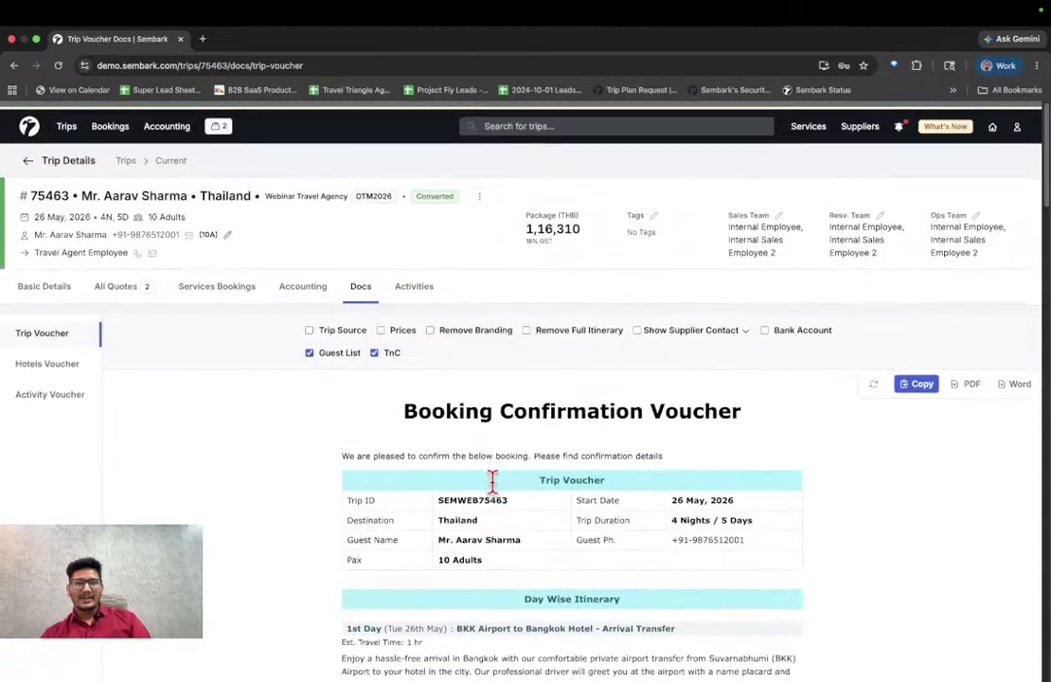
Step: Open the 1st Day BKK Airport to Bangkok Hotel arrival transfer among the services bookings for editing and review its assigned tourist groups and timing
click(227, 284)
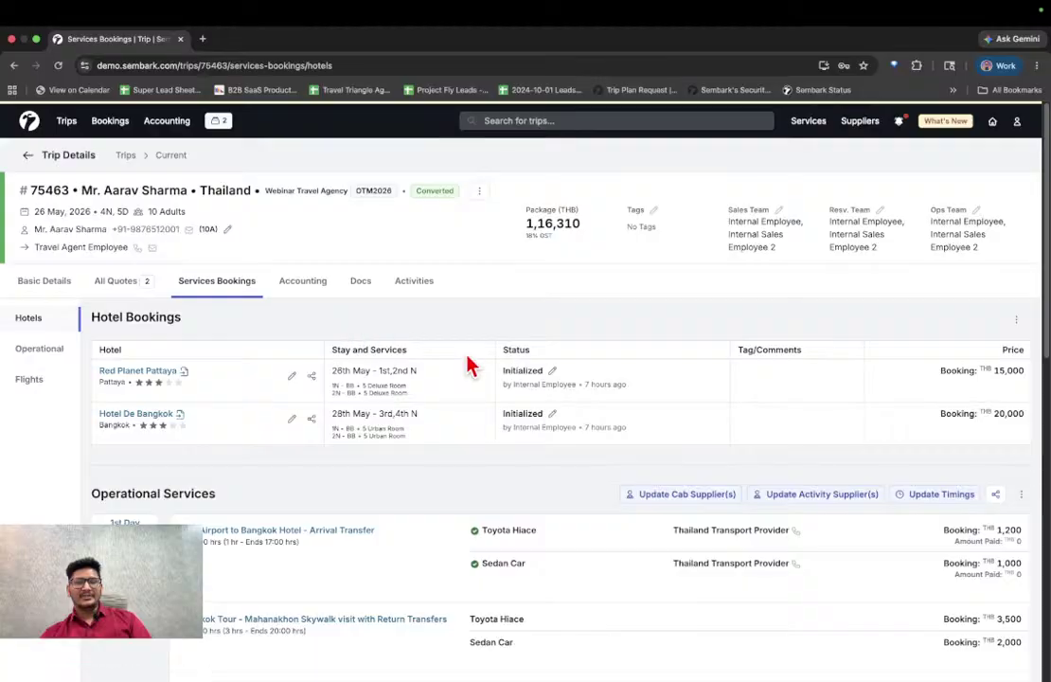
scroll(468, 364, down, 1)
scroll(470, 365, down, 2)
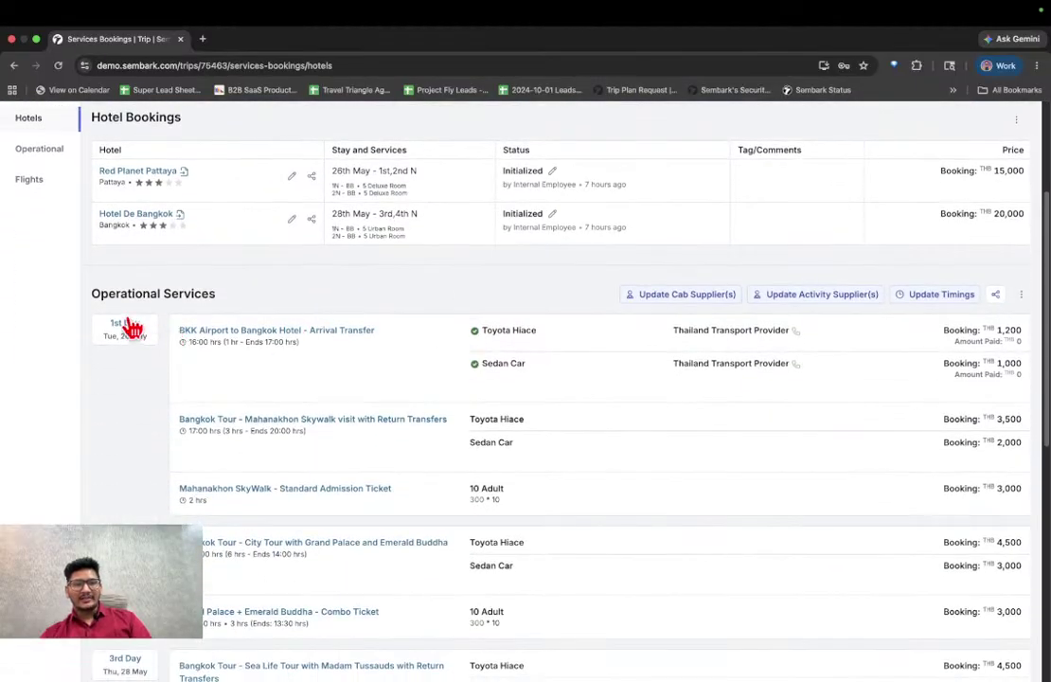
click(220, 339)
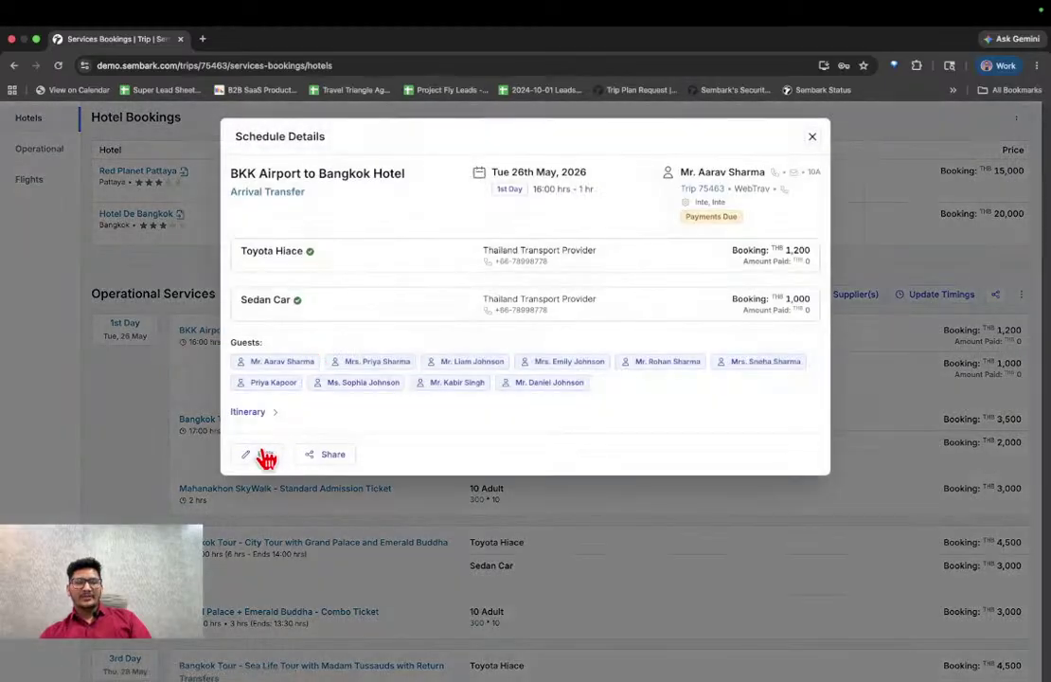
click(267, 458)
scroll(617, 452, down, 1)
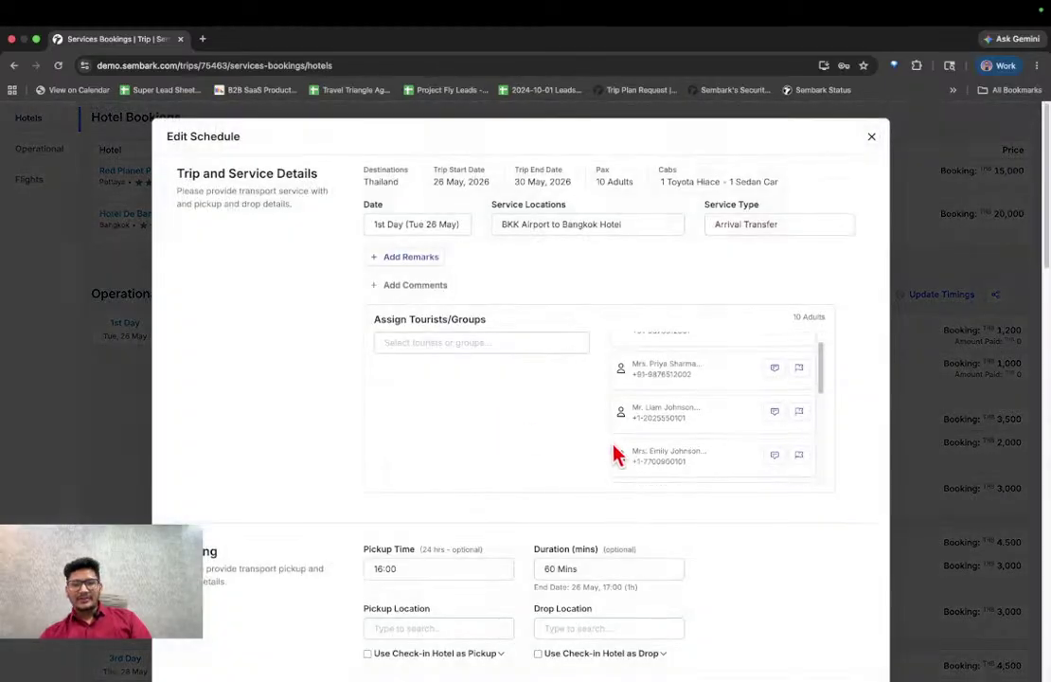
click(481, 344)
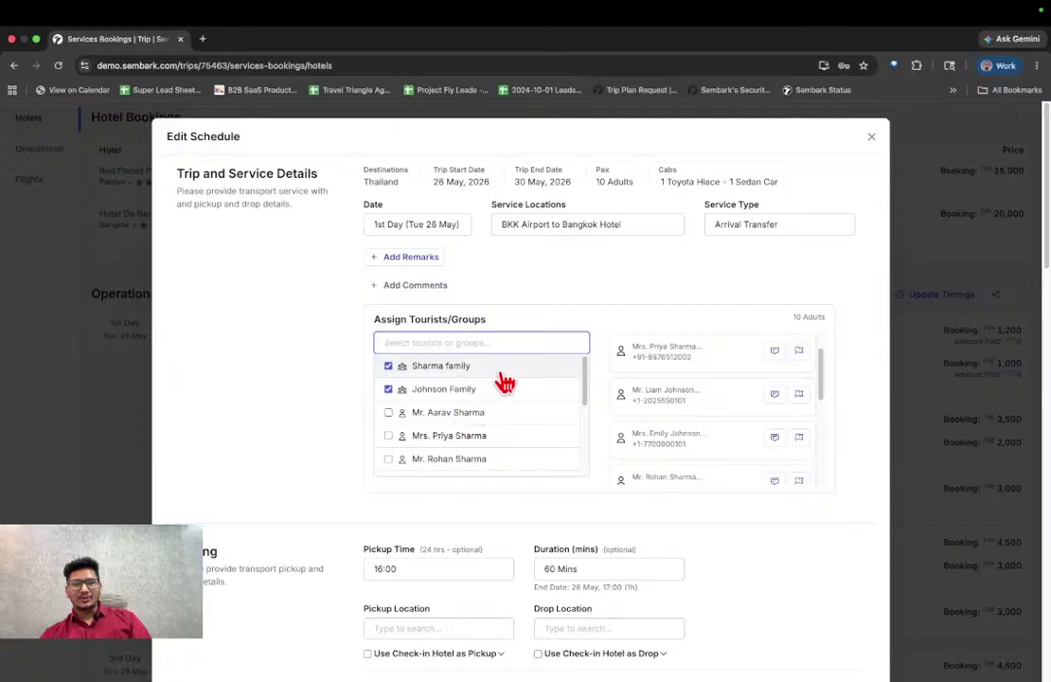
click(335, 399)
scroll(438, 424, down, 3)
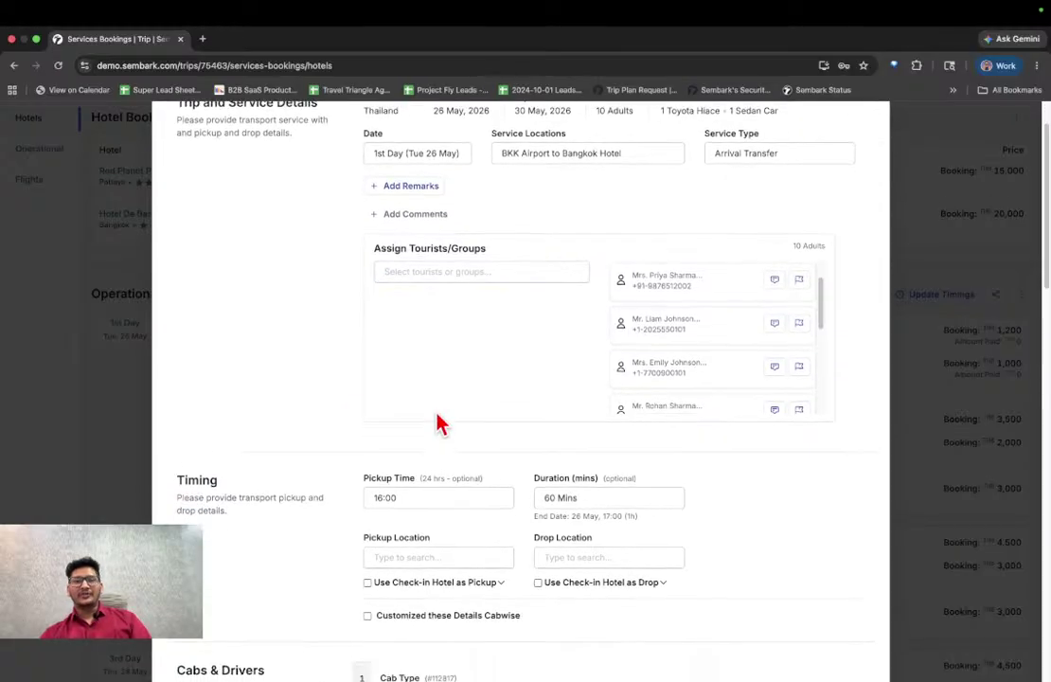
scroll(437, 424, down, 1)
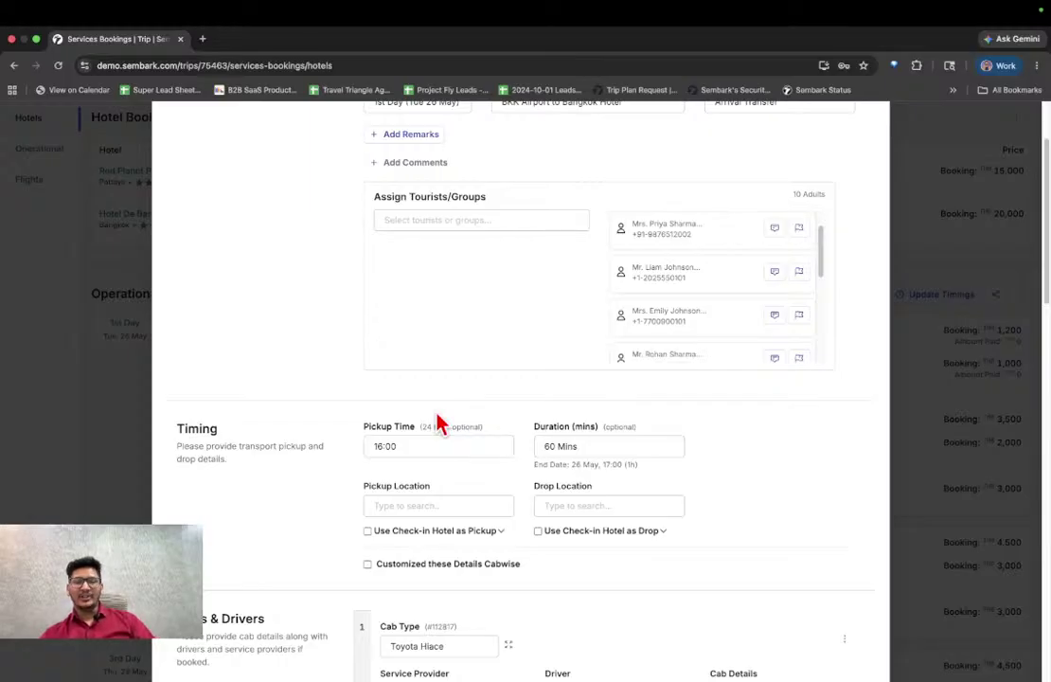
Step: Review the tourist groups assigned to the Toyota Hiace and the Sedan Car, and leave the schedule editing without saving
scroll(437, 425, down, 8)
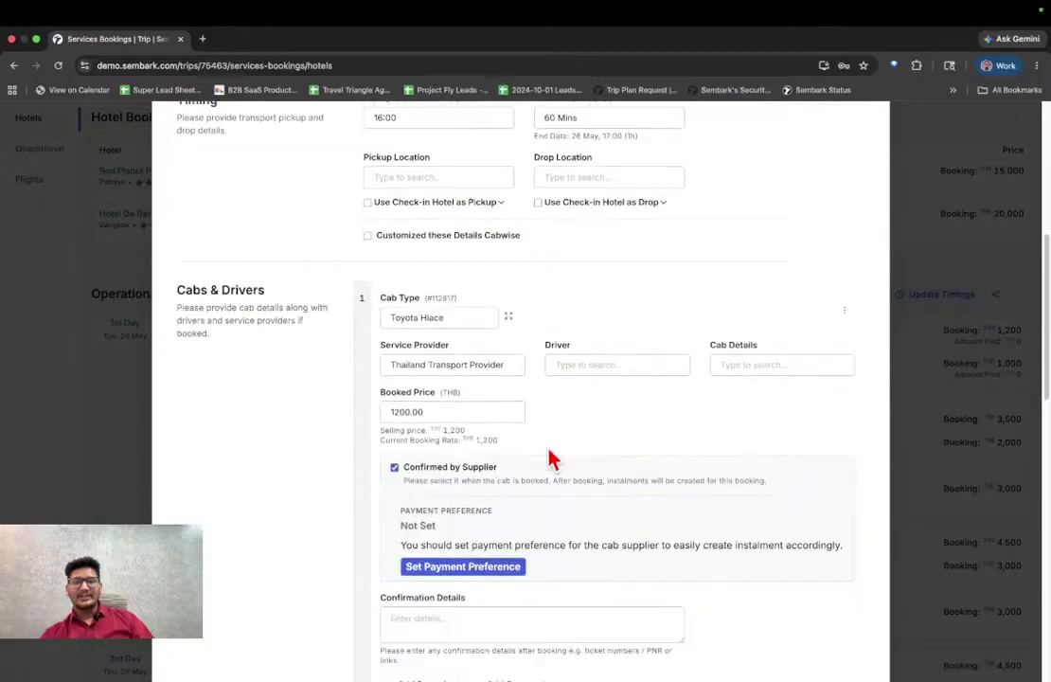
scroll(617, 383, down, 1)
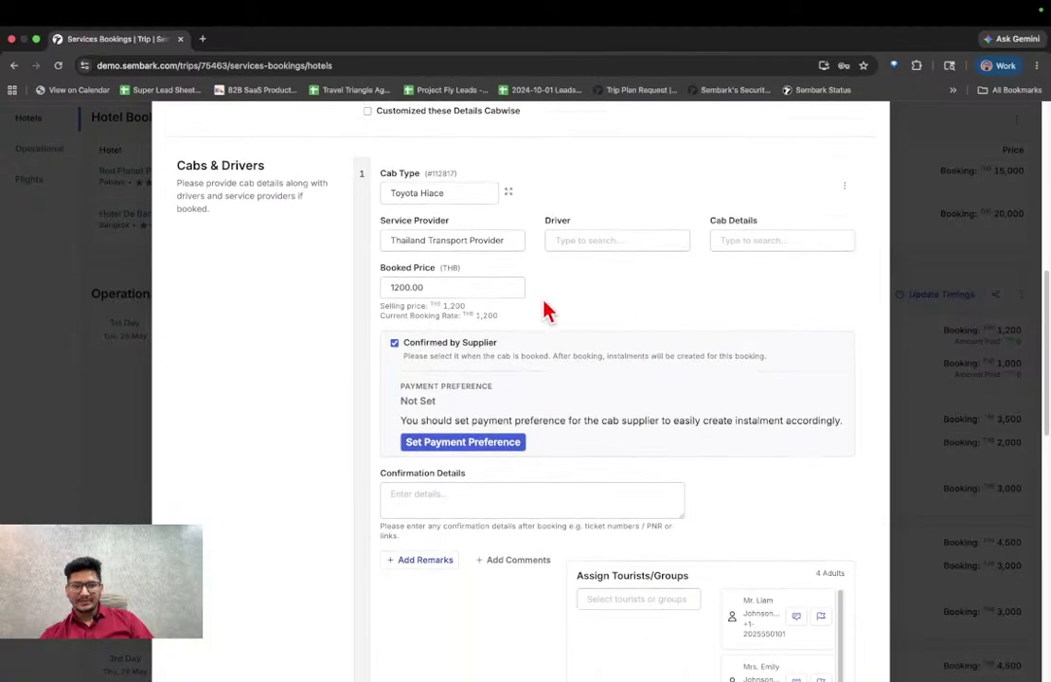
scroll(544, 308, down, 4)
click(644, 394)
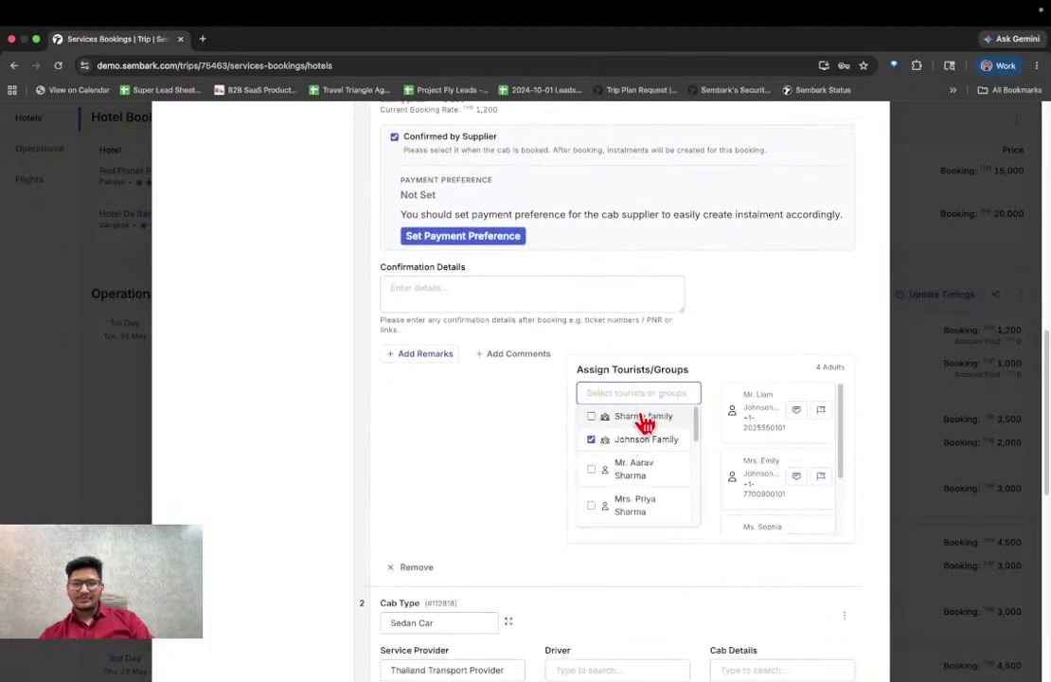
click(559, 438)
scroll(596, 492, down, 10)
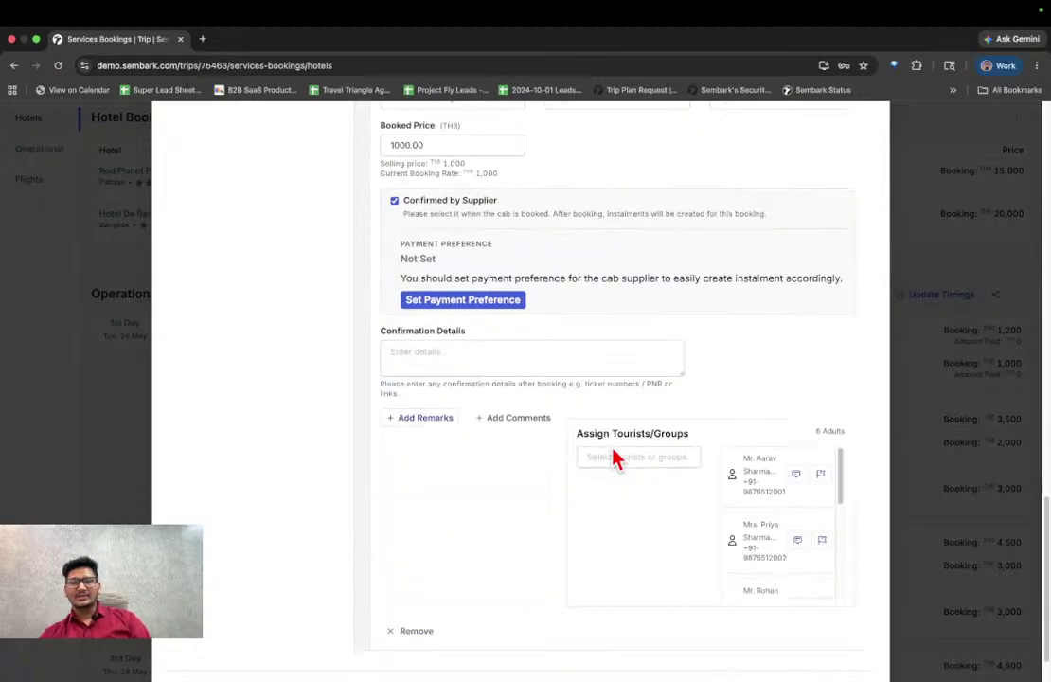
click(411, 641)
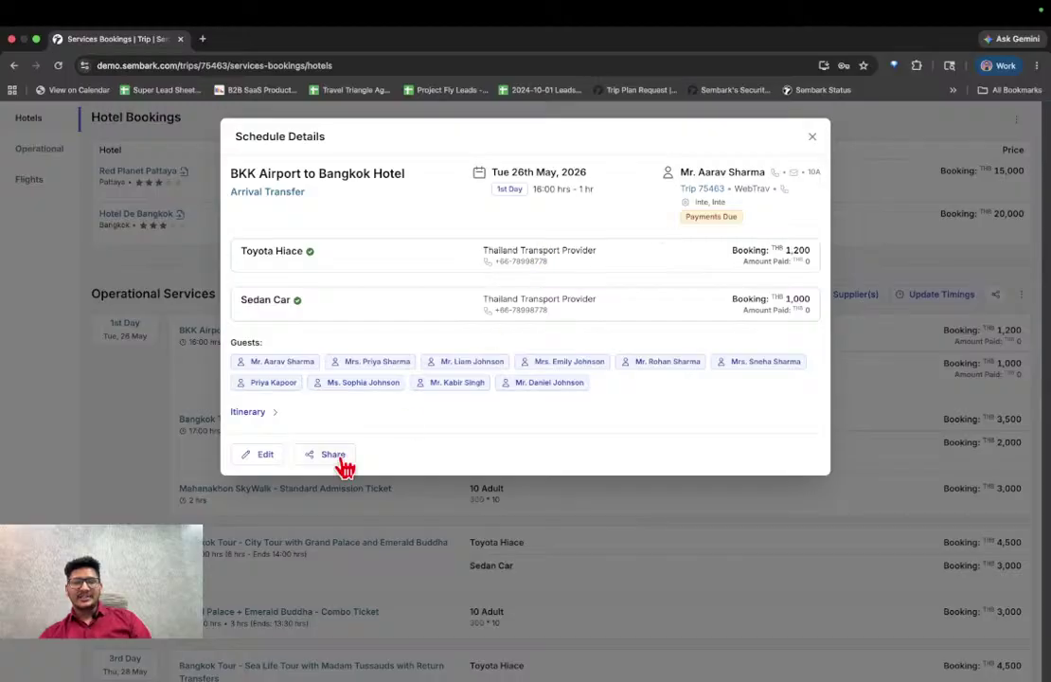
Step: Open the arrival transfer's shareable email for the service provider and include the guest and the guest list
click(333, 456)
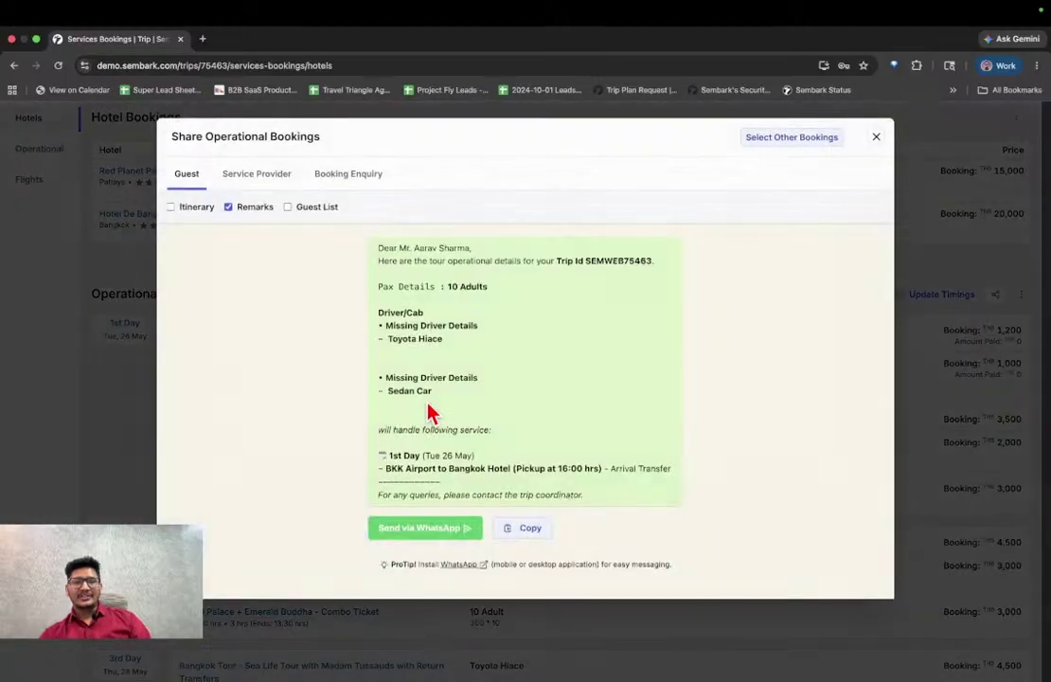
click(265, 175)
click(285, 244)
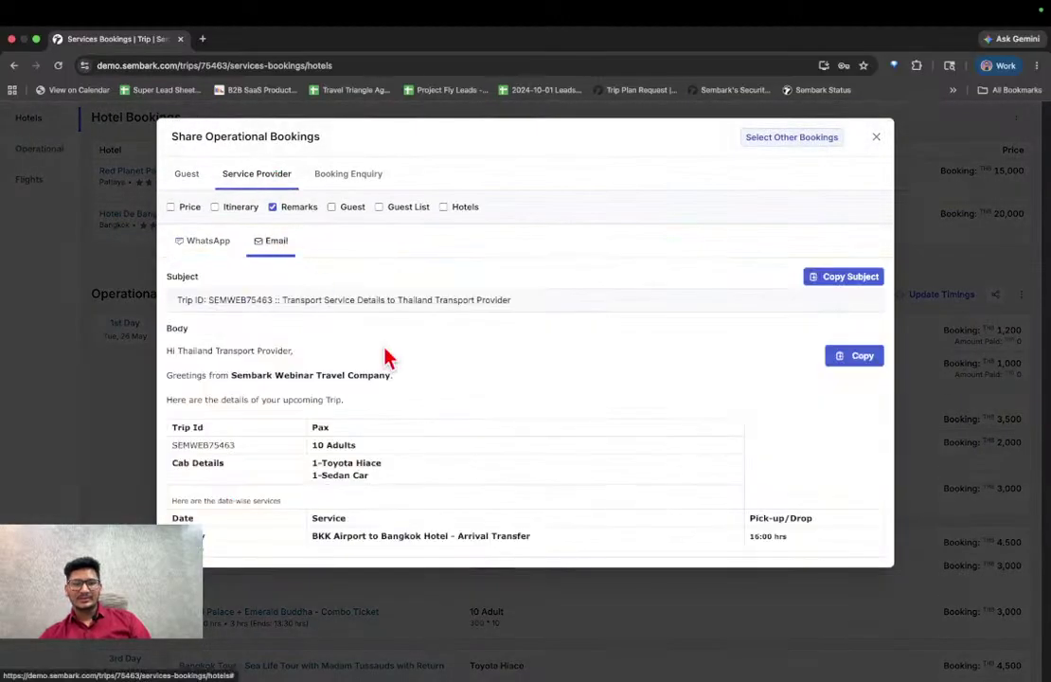
click(333, 210)
click(379, 208)
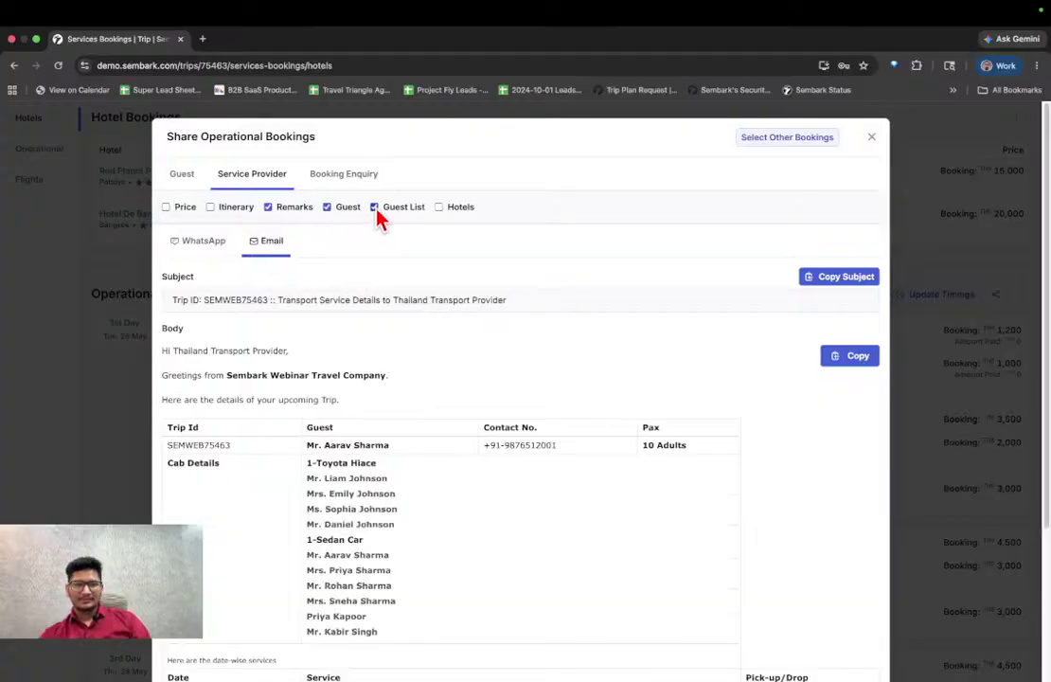
Step: Examine the guests listed per cab and per service in the service provider email, and close the sharing and schedule details
scroll(369, 347, down, 5)
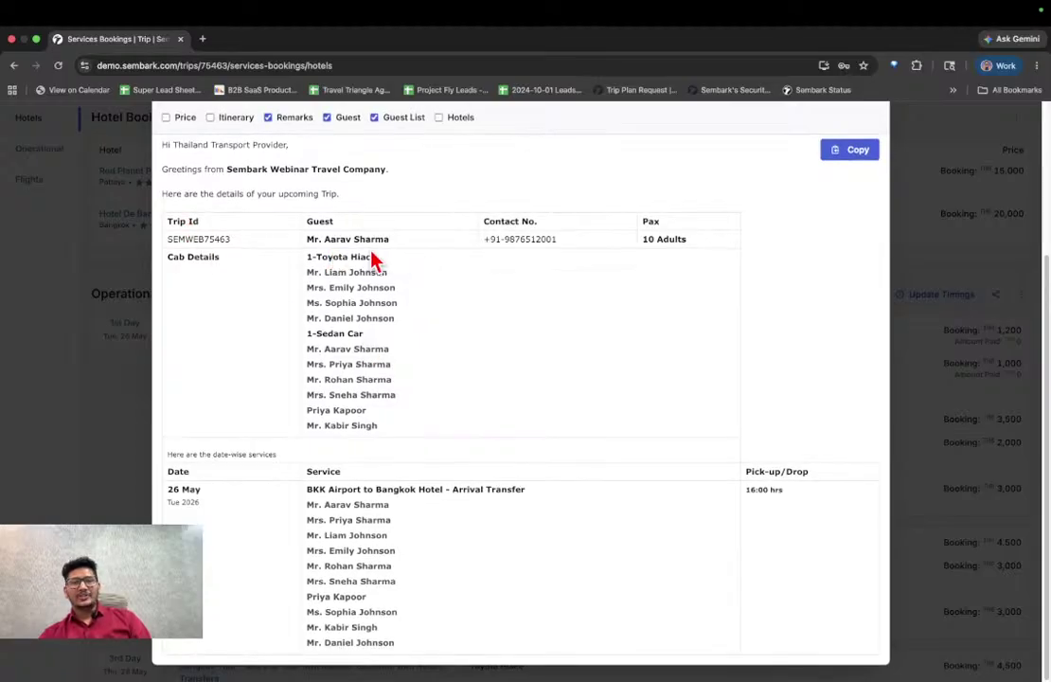
drag(306, 266, 384, 267)
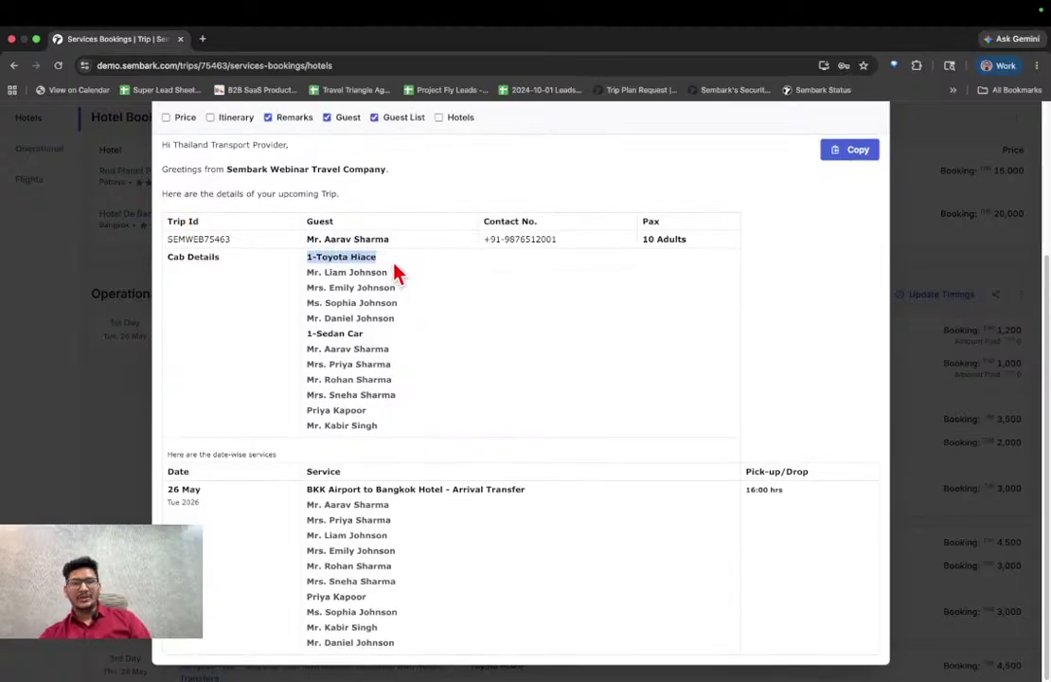
scroll(331, 525, up, 2)
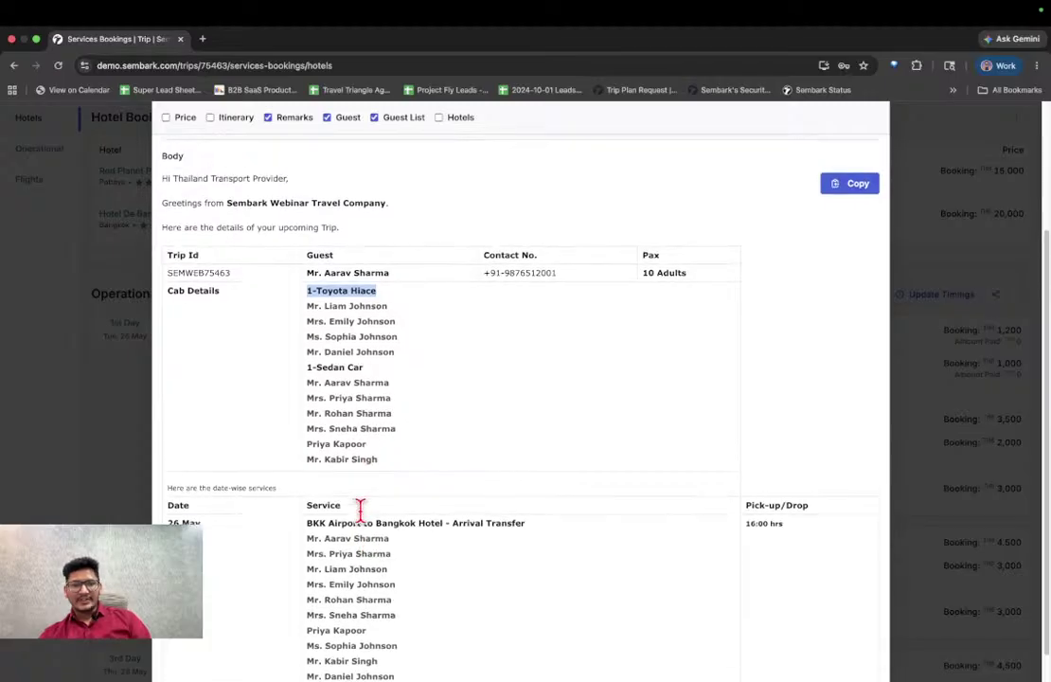
scroll(364, 526, up, 5)
scroll(290, 313, down, 4)
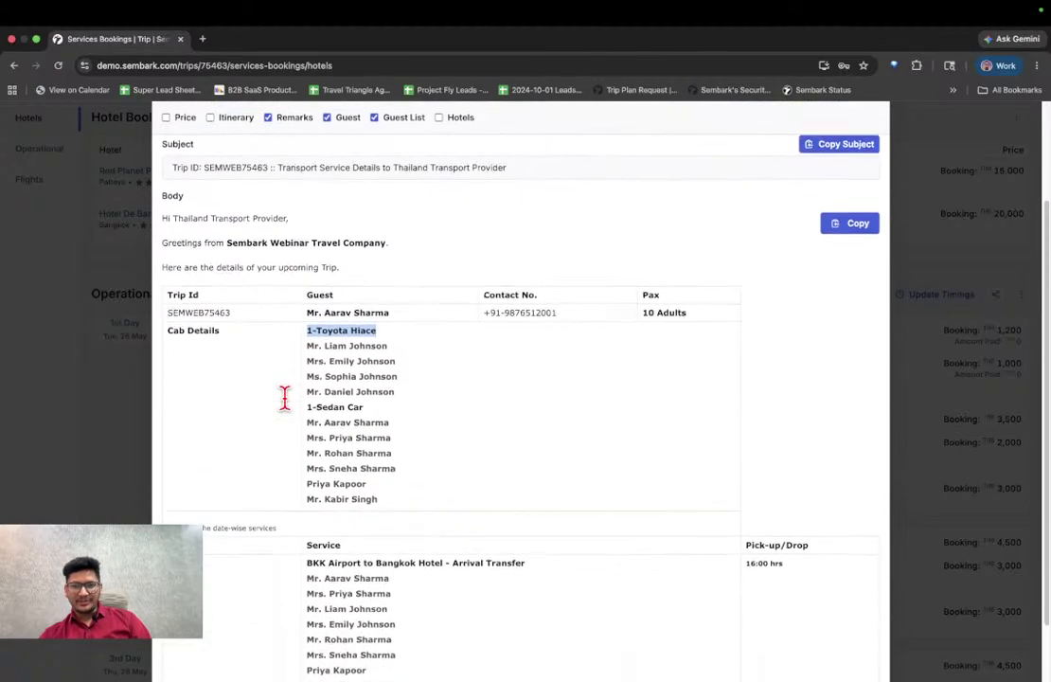
scroll(285, 401, down, 1)
scroll(402, 566, down, 2)
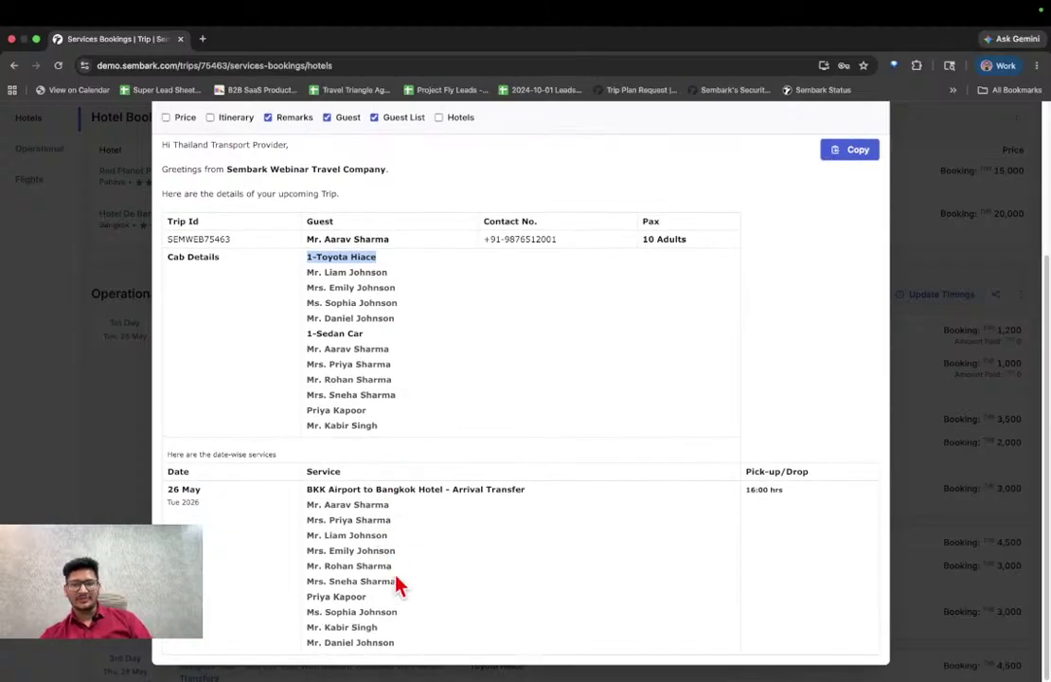
scroll(397, 585, up, 3)
click(869, 142)
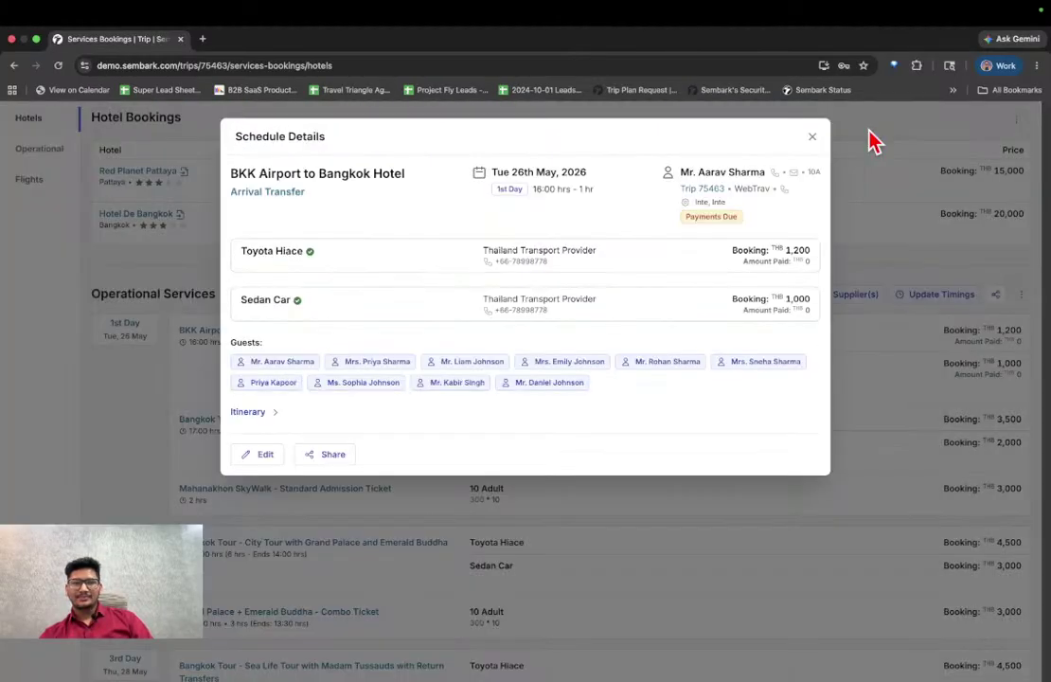
click(813, 138)
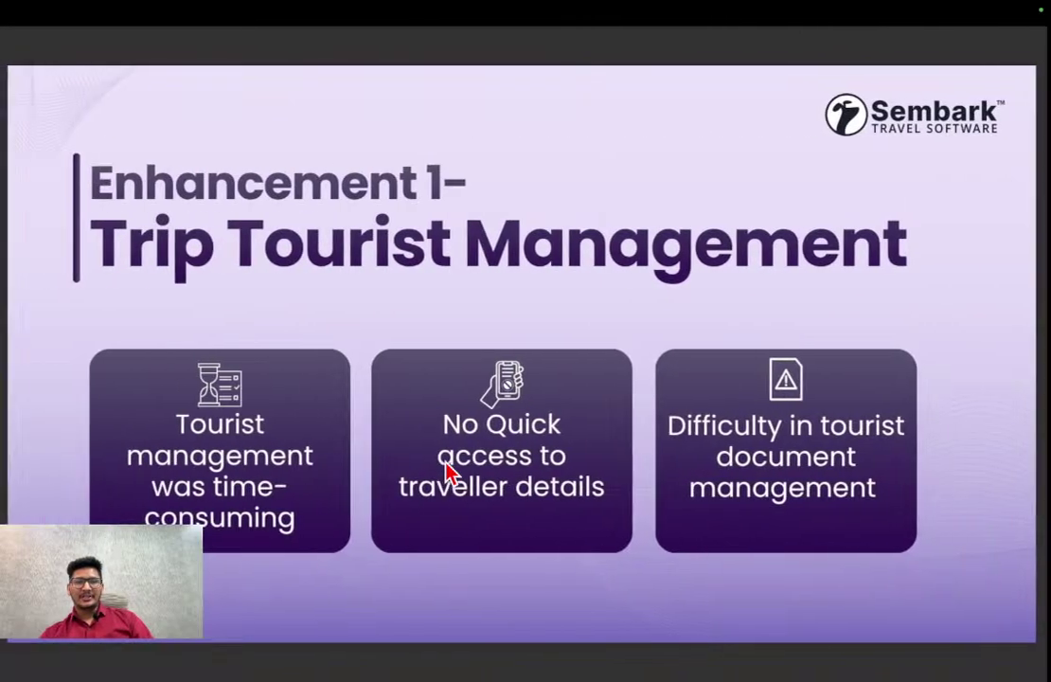
key(Right)
key(Right)
key(Right)
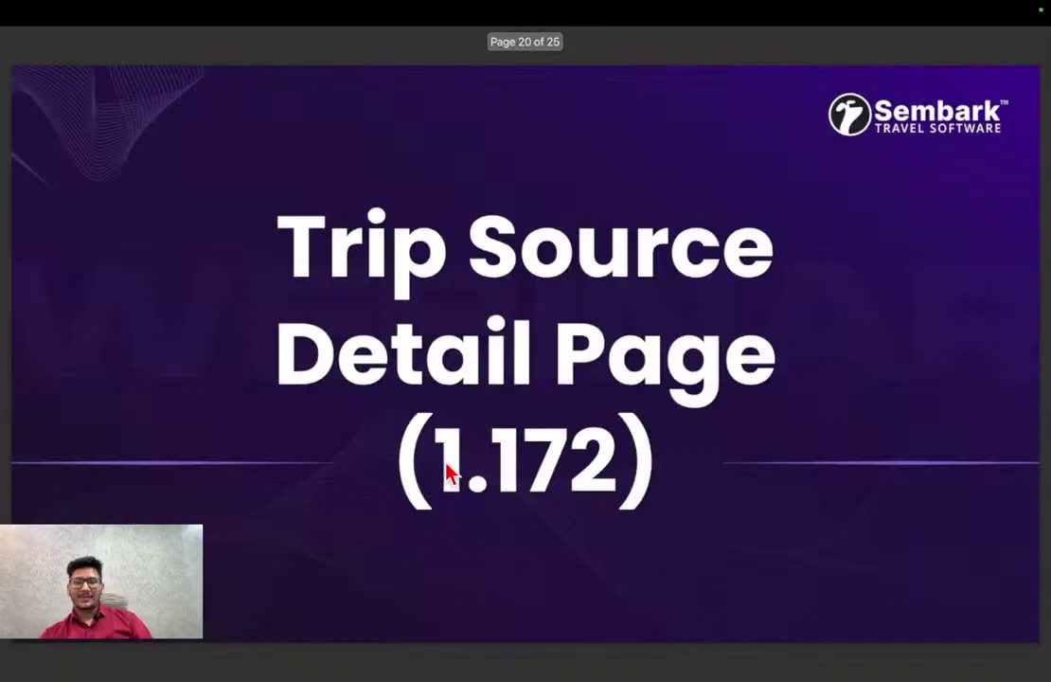
key(Right)
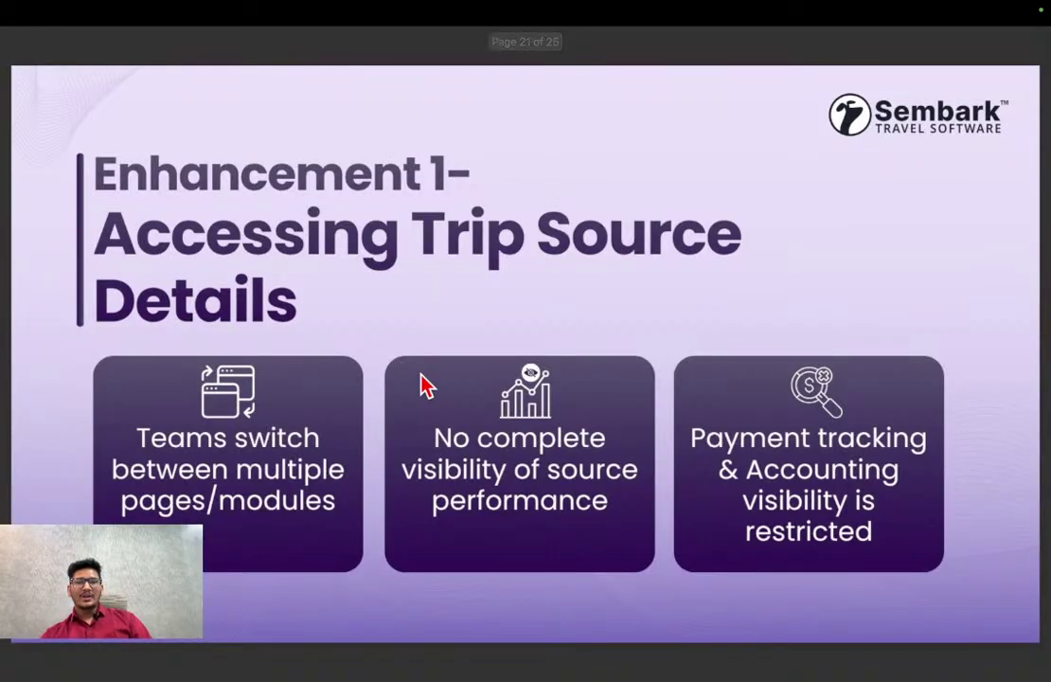
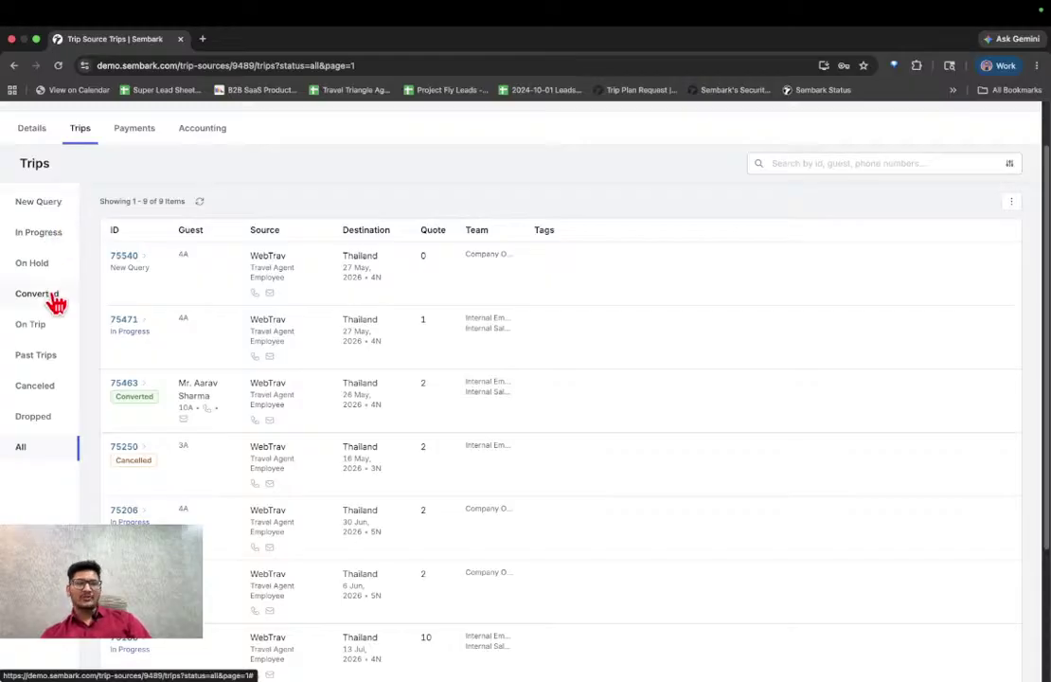
Step: Open the Webinar Travel Agency trip source's incoming payments and list all of them regardless of status
scroll(87, 332, up, 2)
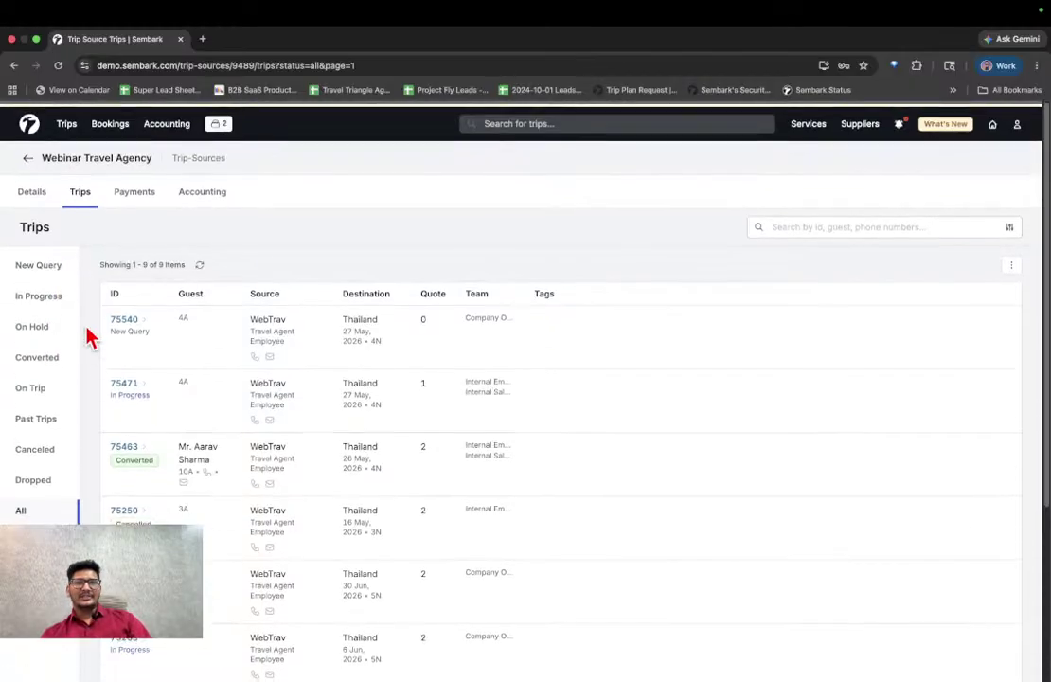
click(140, 194)
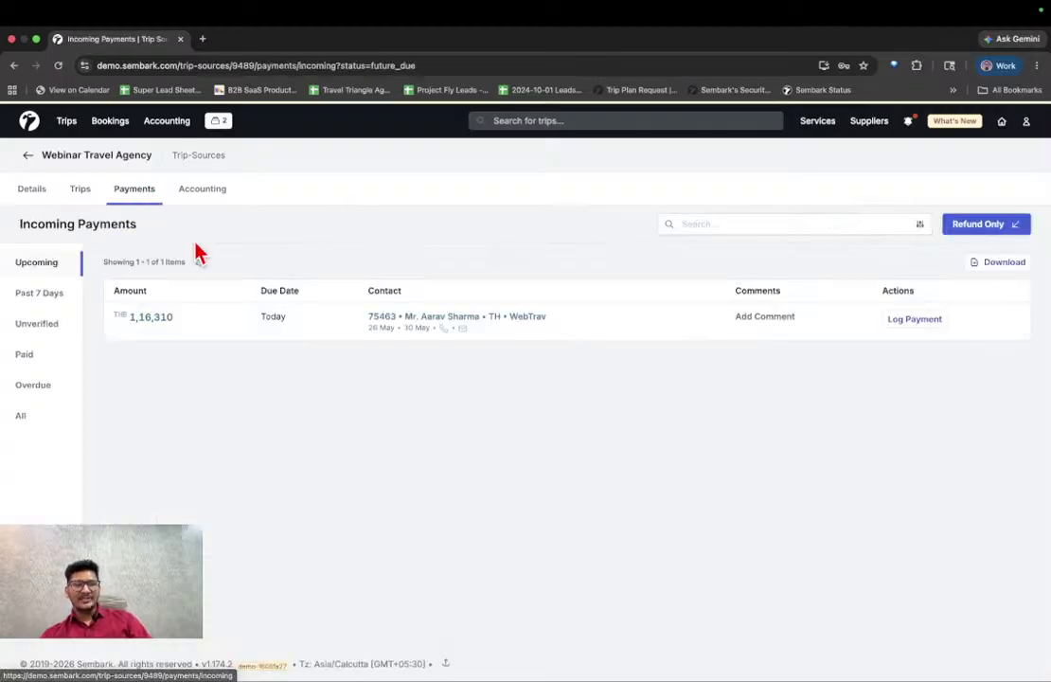
click(30, 426)
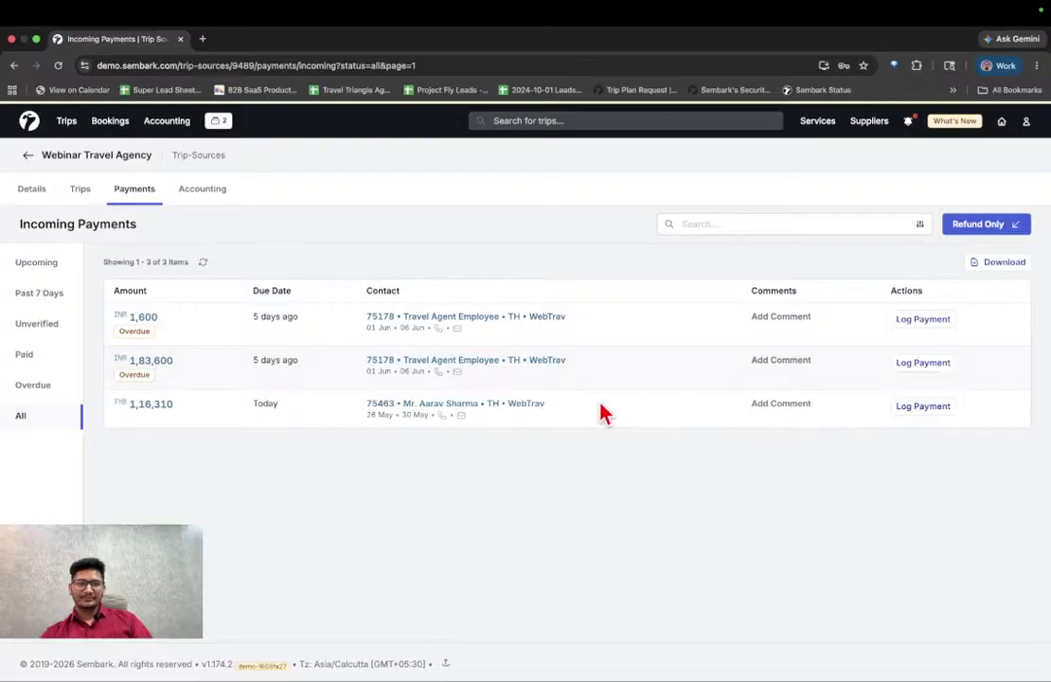
key(ctrl+Left)
key(ctrl+Right)
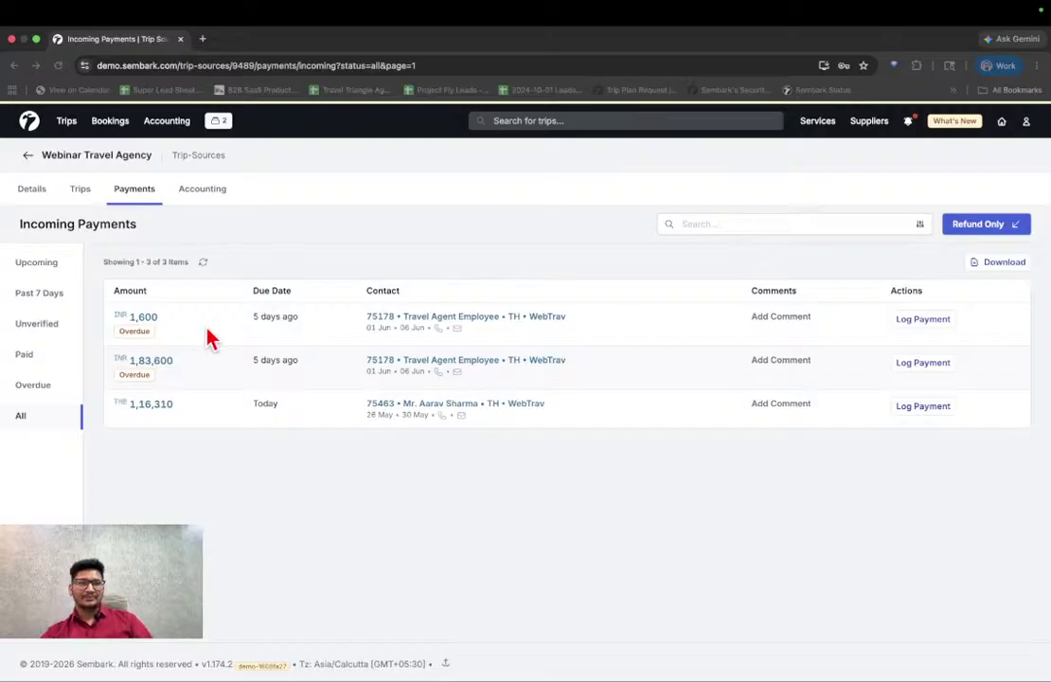
key(super+Tab)
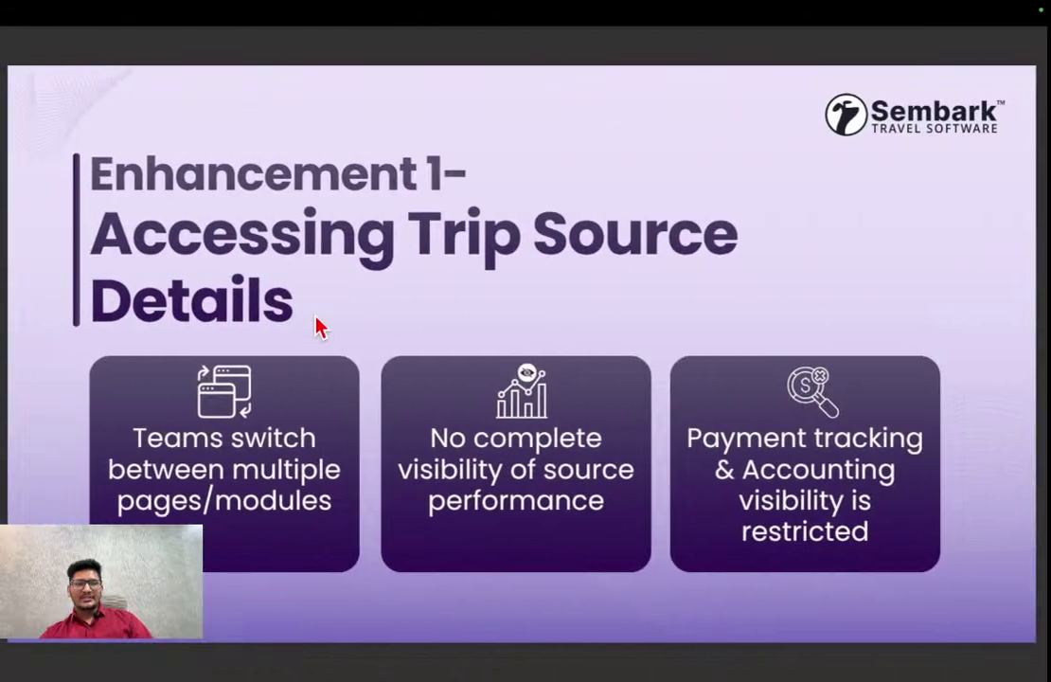
key(Right)
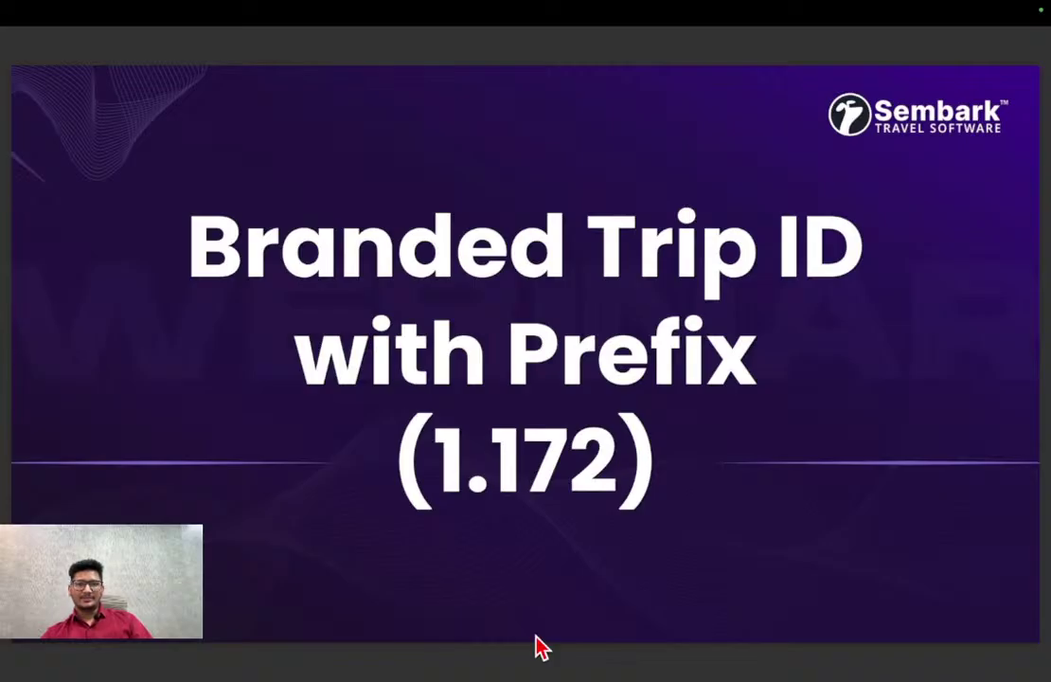
mouse_move(4, 511)
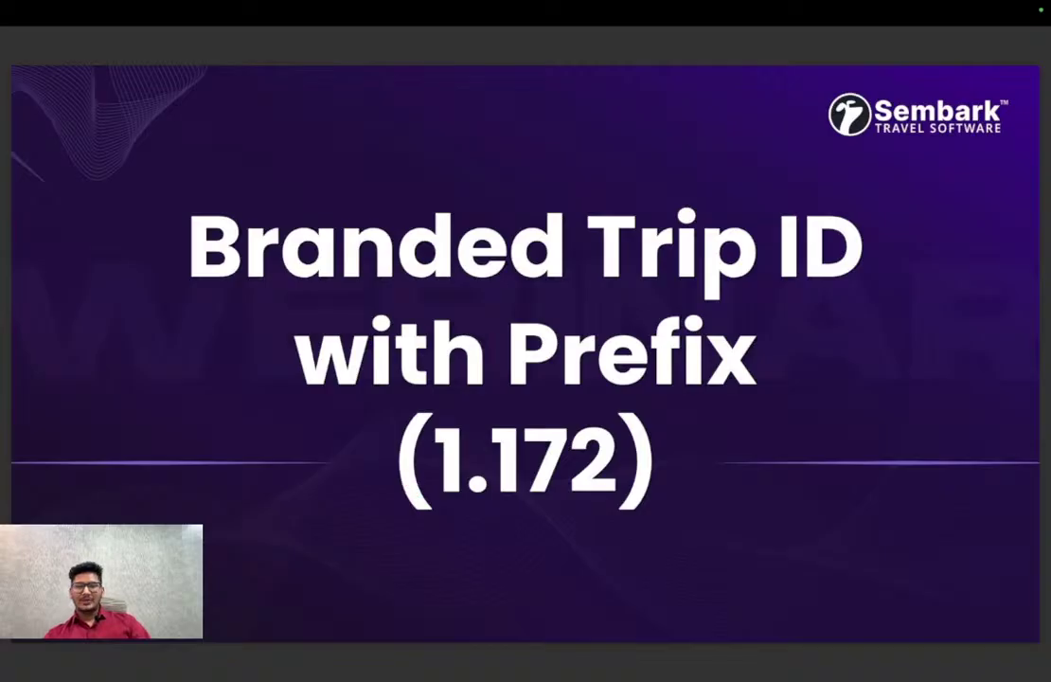
key(Right)
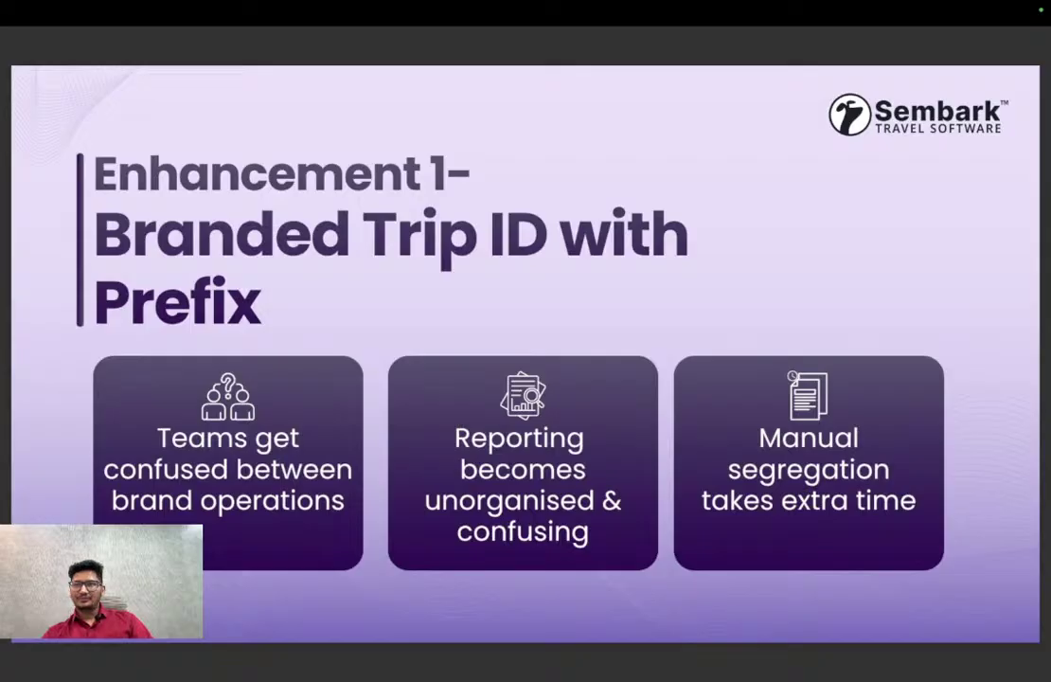
scroll(546, 405, down, 1)
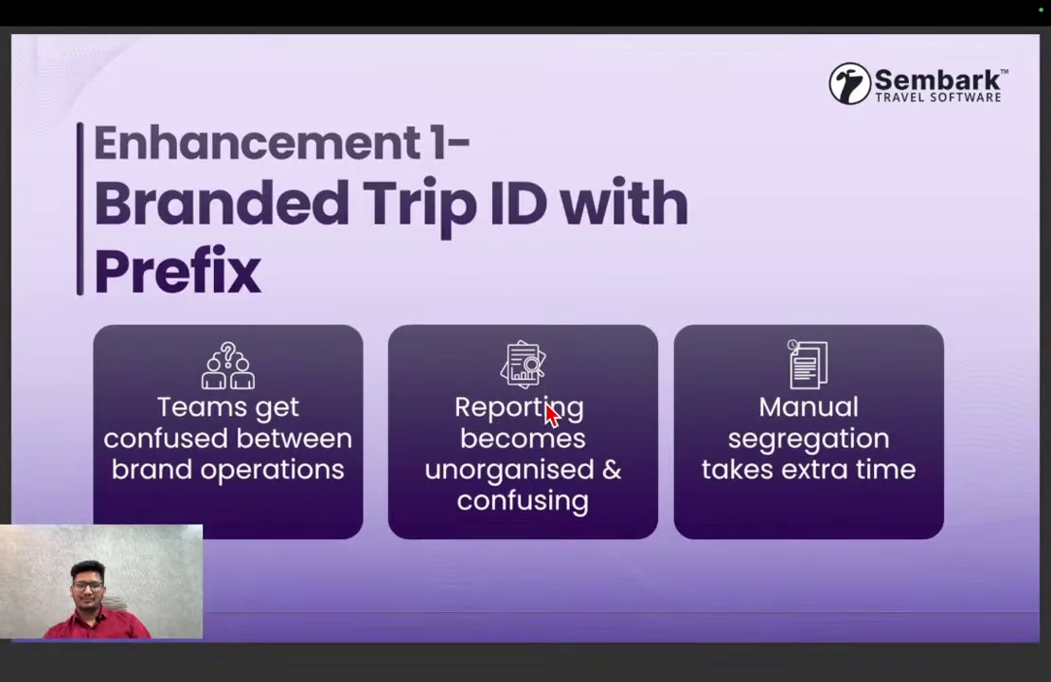
Step: Return to Sembark and open the Sembark Webinar Travel Company brand profile details in the organization settings for editing
key(ctrl+Right)
click(1035, 121)
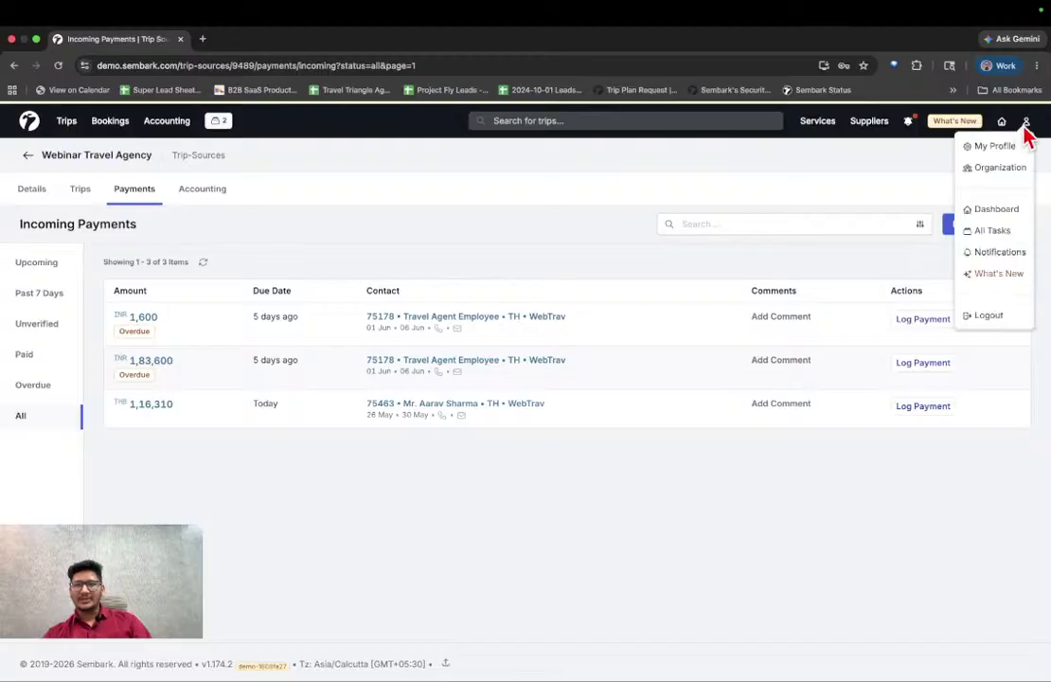
click(1008, 172)
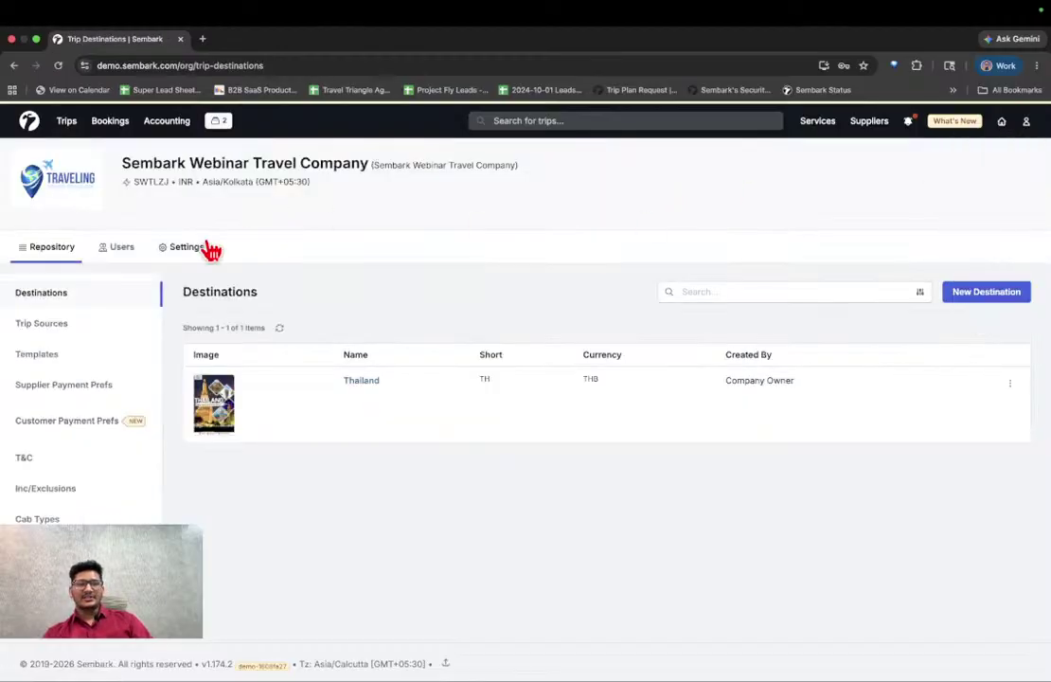
click(200, 250)
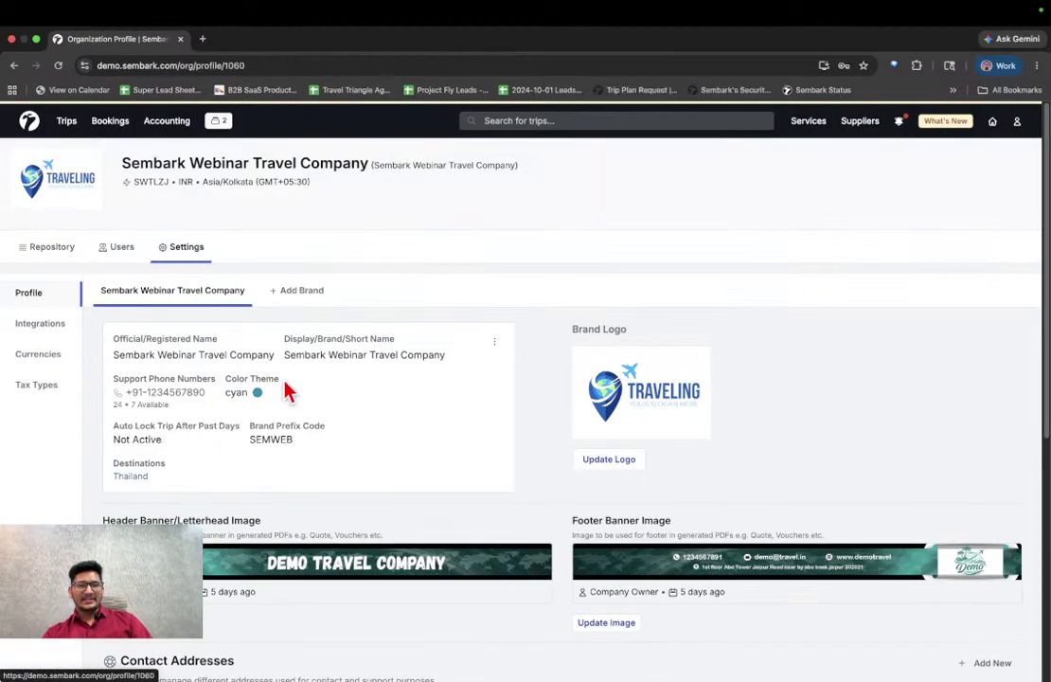
click(494, 345)
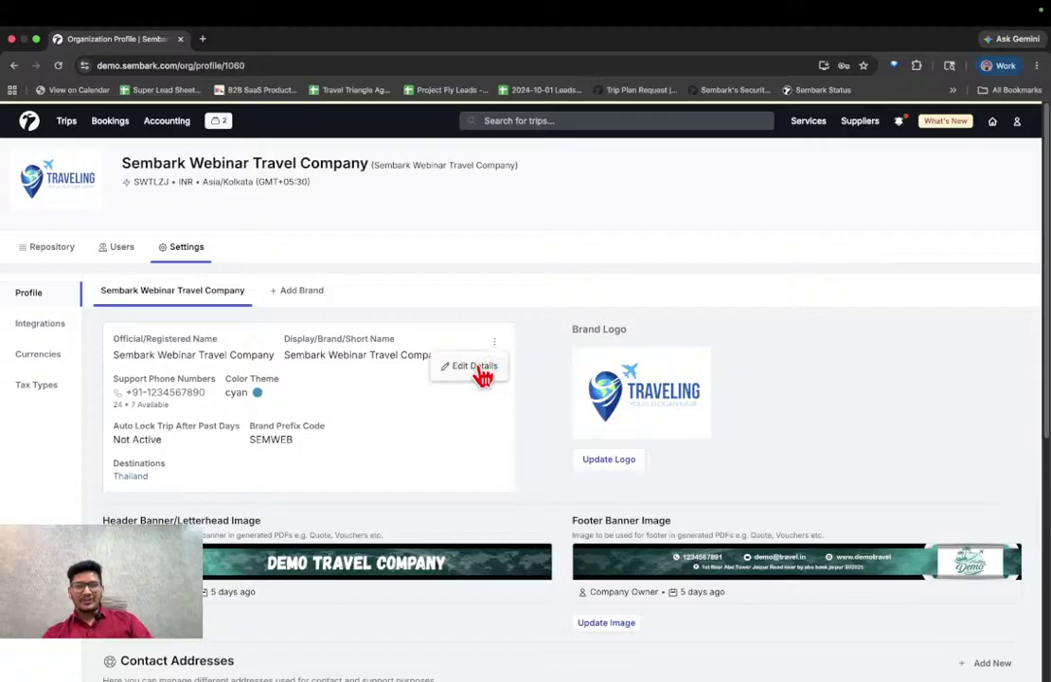
click(479, 366)
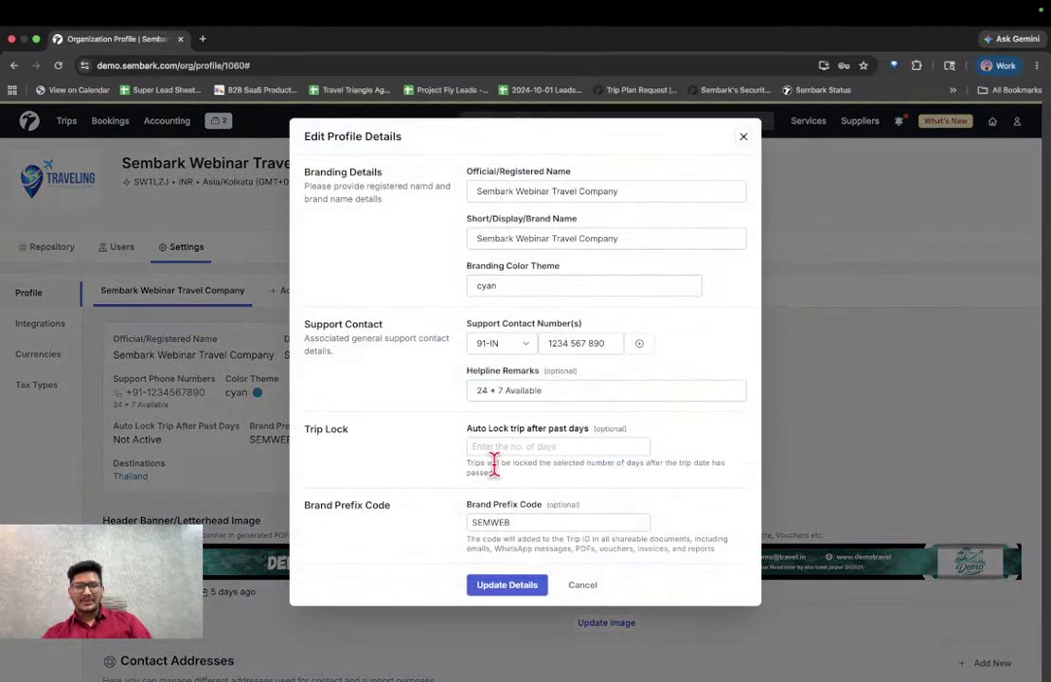
Step: Review the brand prefix code, keep it as SEMWEB, and save the profile details
drag(305, 505, 413, 521)
click(367, 535)
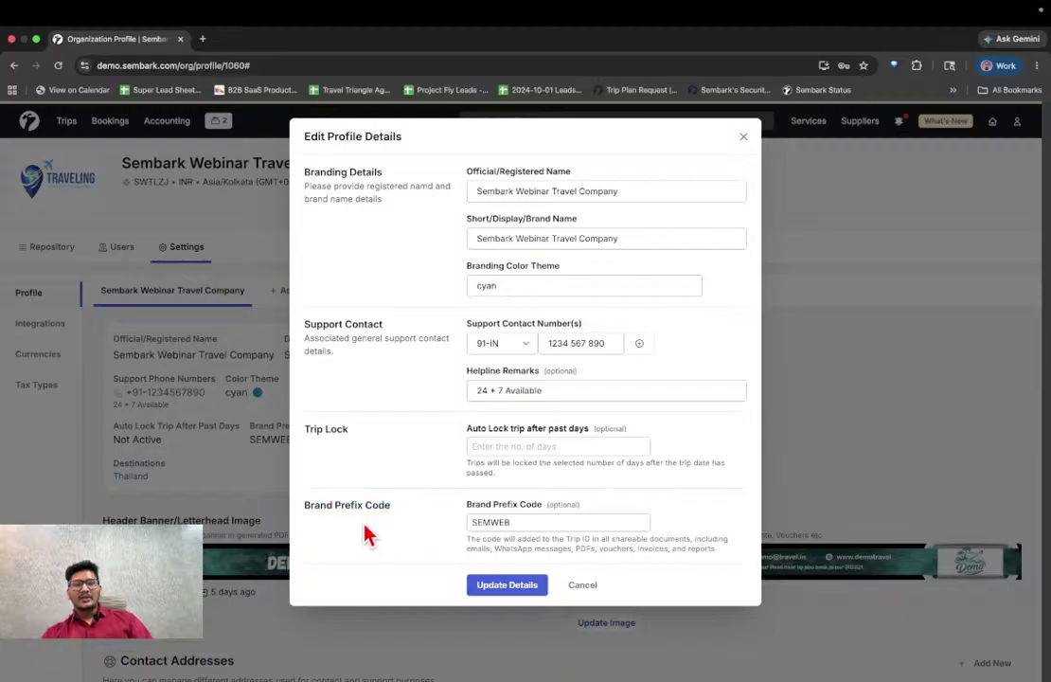
click(540, 522)
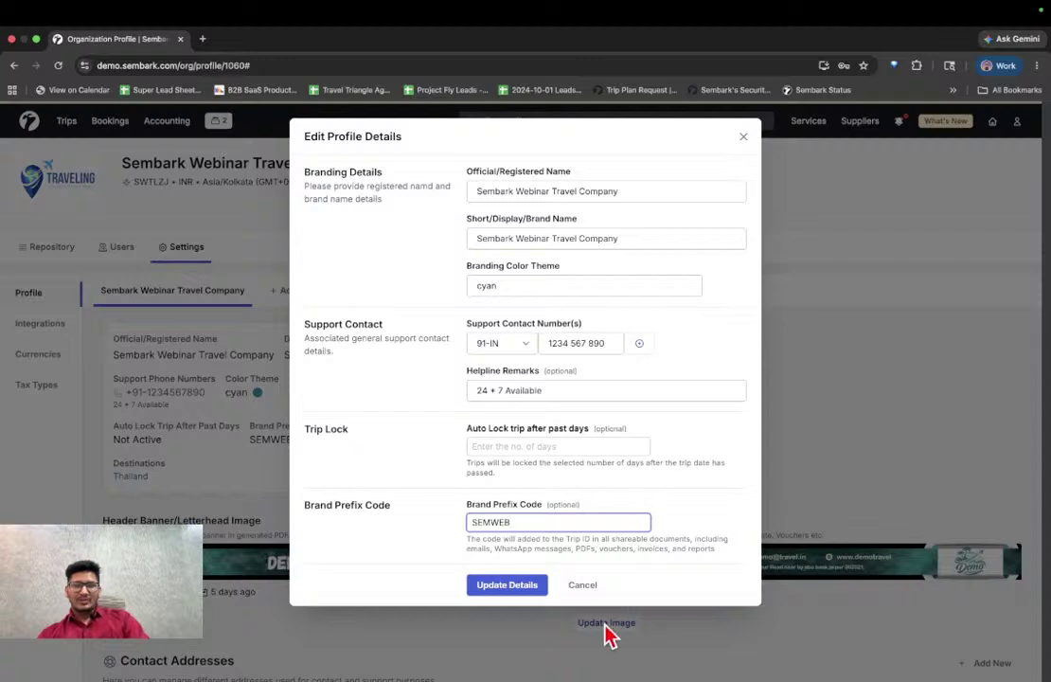
click(511, 587)
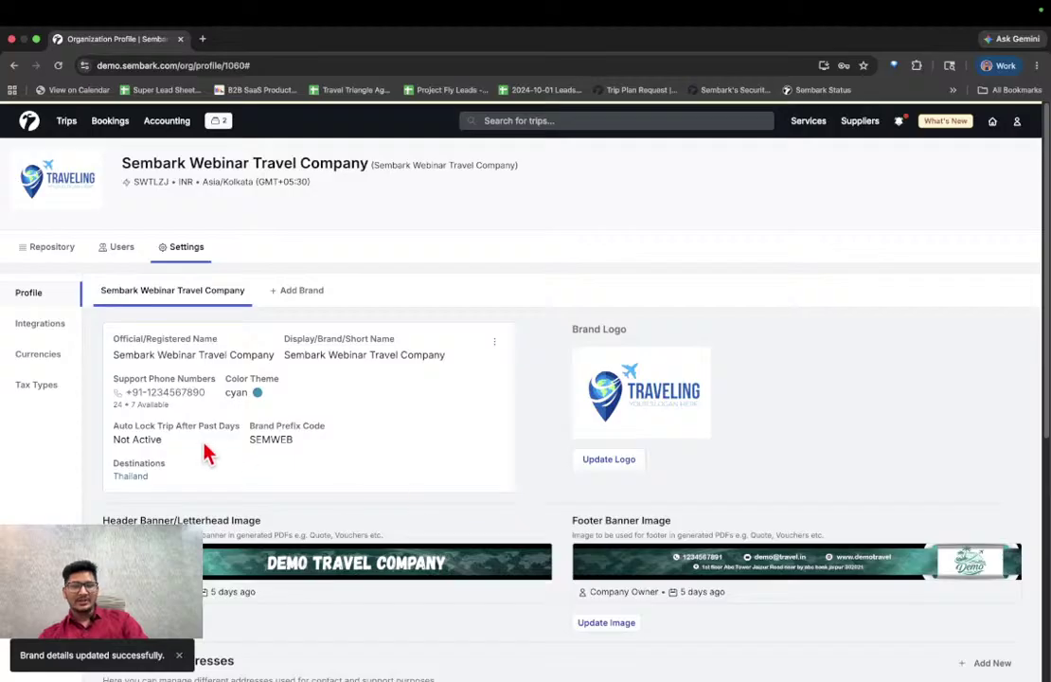
Step: Open the in-progress Thailand trip from Webinar Travel Agency and bring up the shareable package message of its latest quote
scroll(186, 350, up, 2)
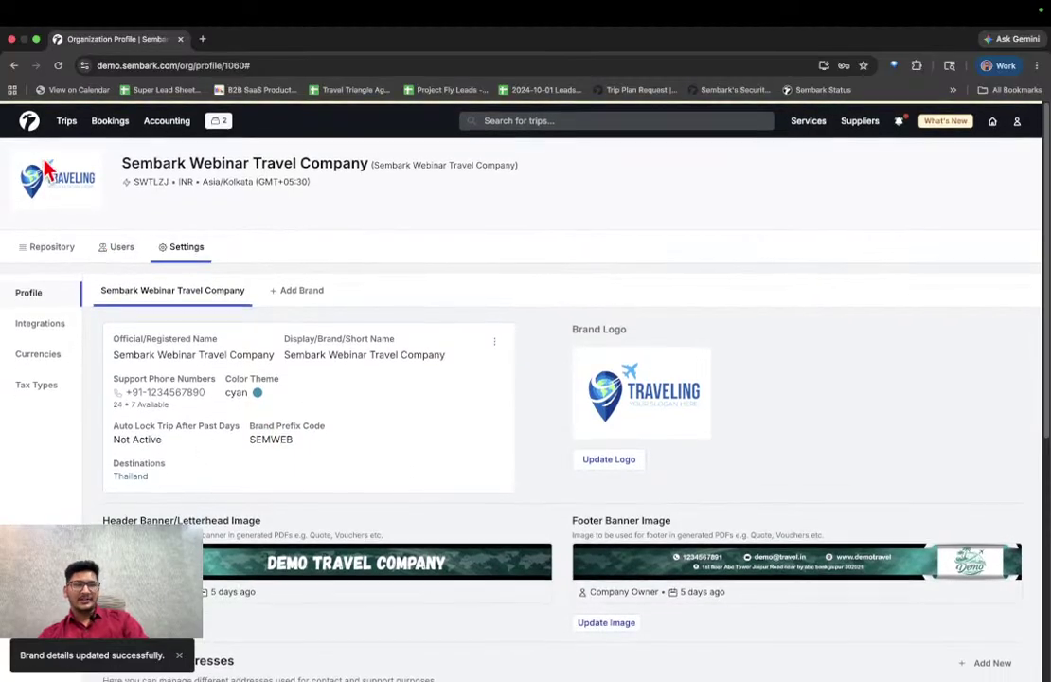
click(66, 128)
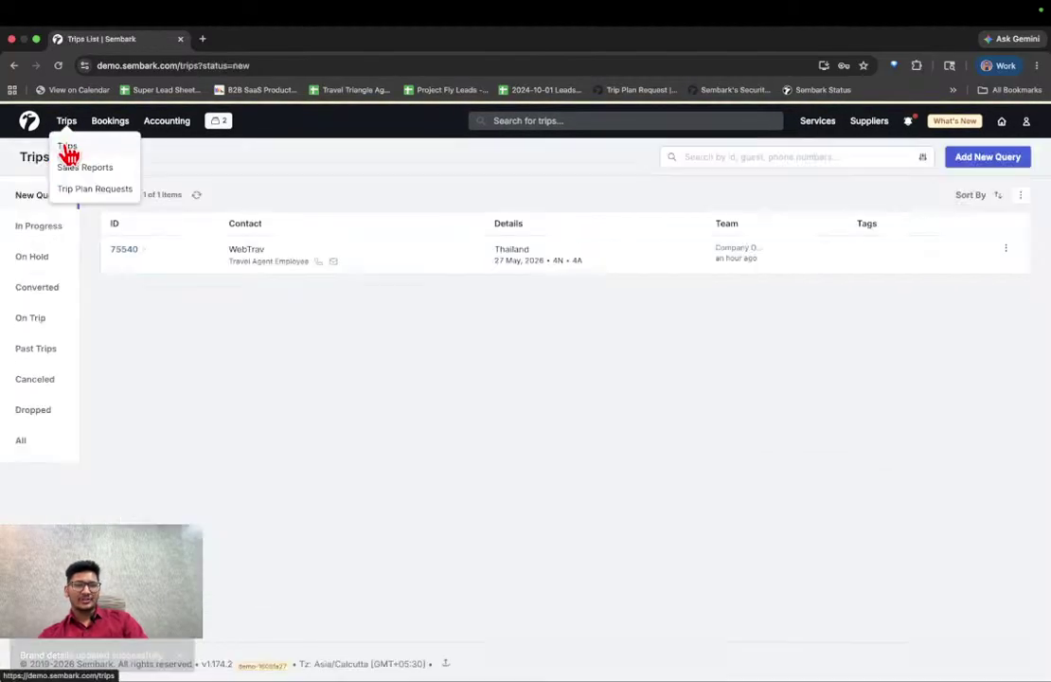
click(42, 227)
click(142, 267)
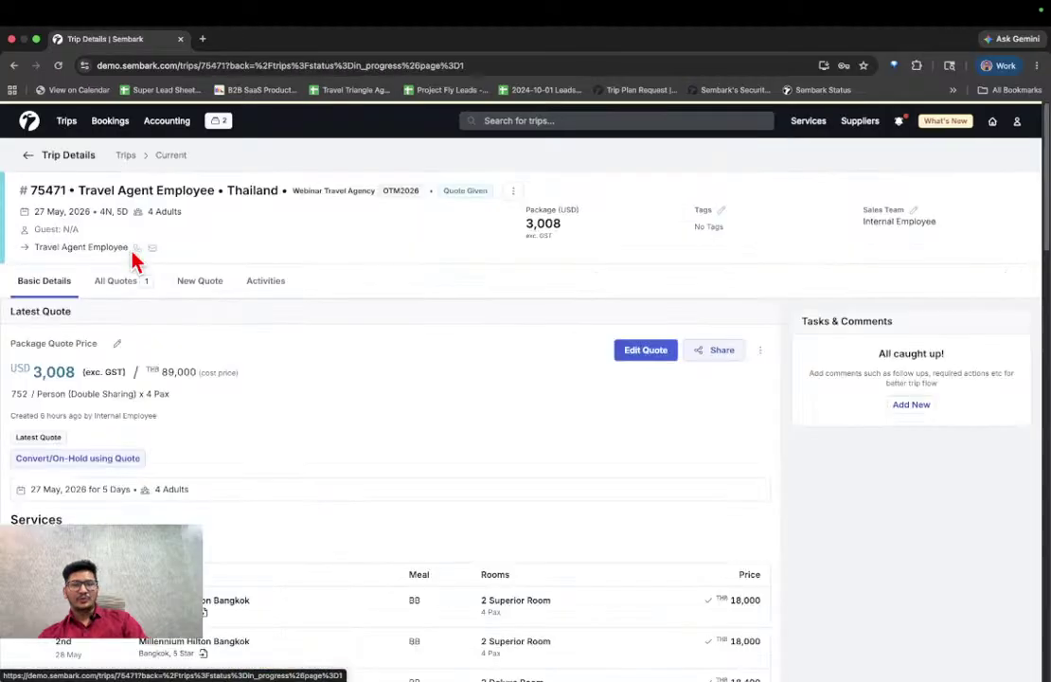
click(718, 354)
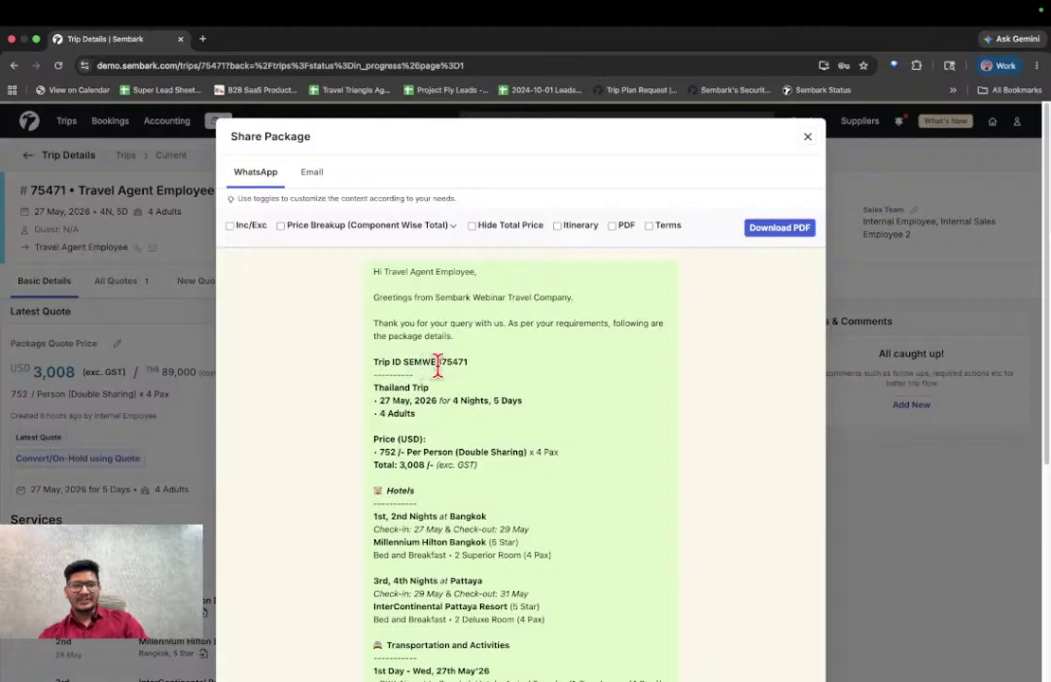
Step: Examine the brand prefix in front of the trip ID in the WhatsApp package message, and close the sharing dialog
scroll(438, 365, up, 3)
scroll(438, 364, up, 3)
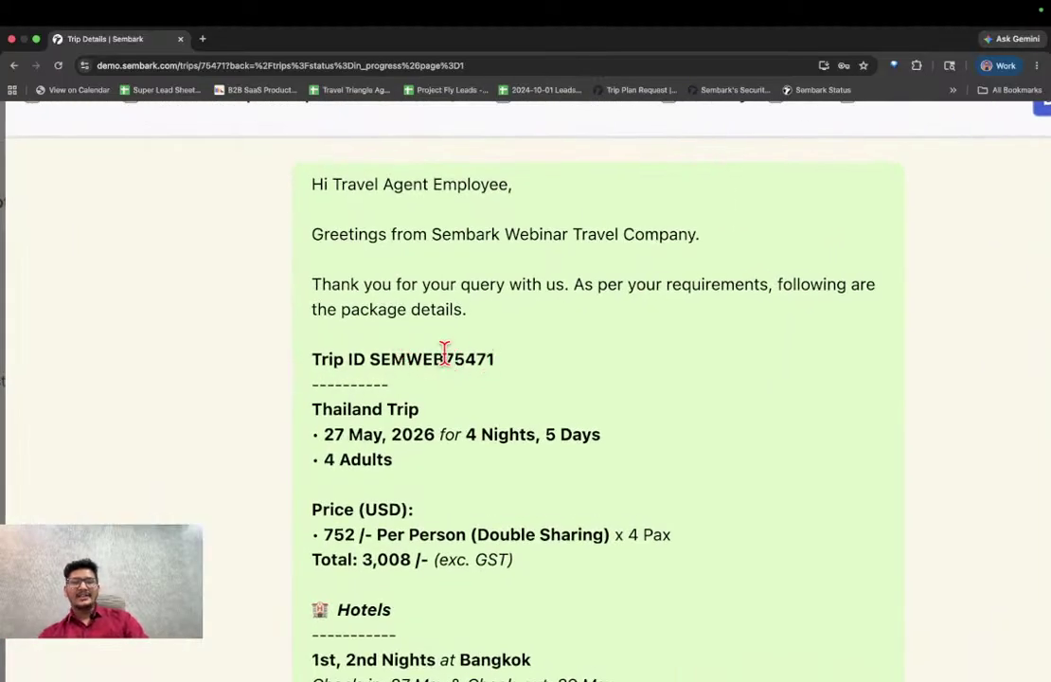
drag(443, 358, 373, 358)
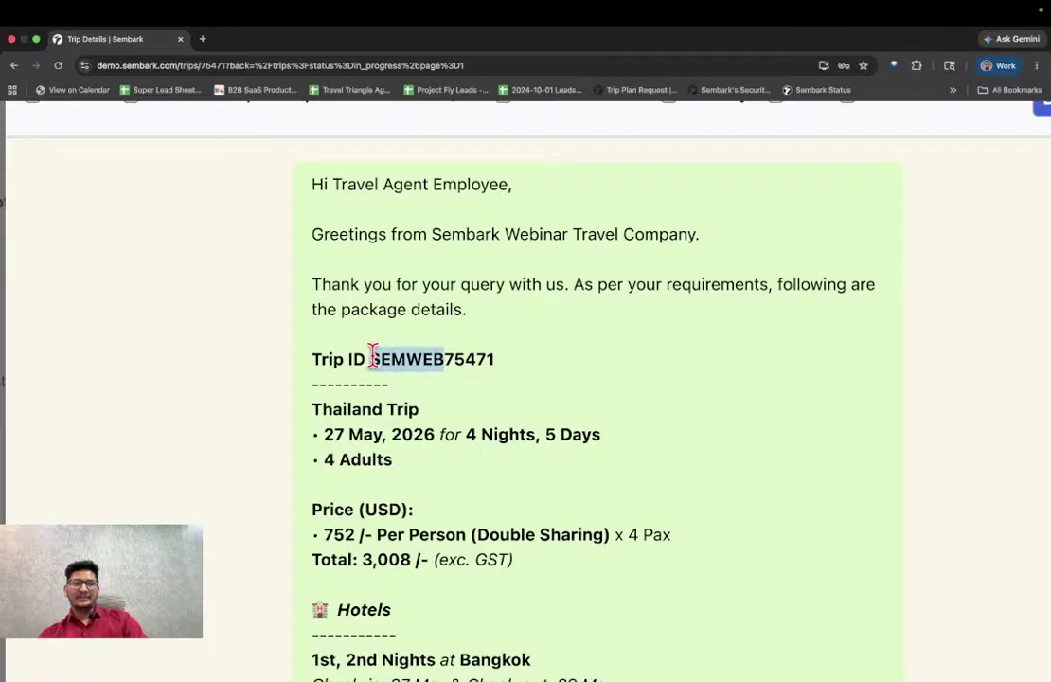
key(Escape)
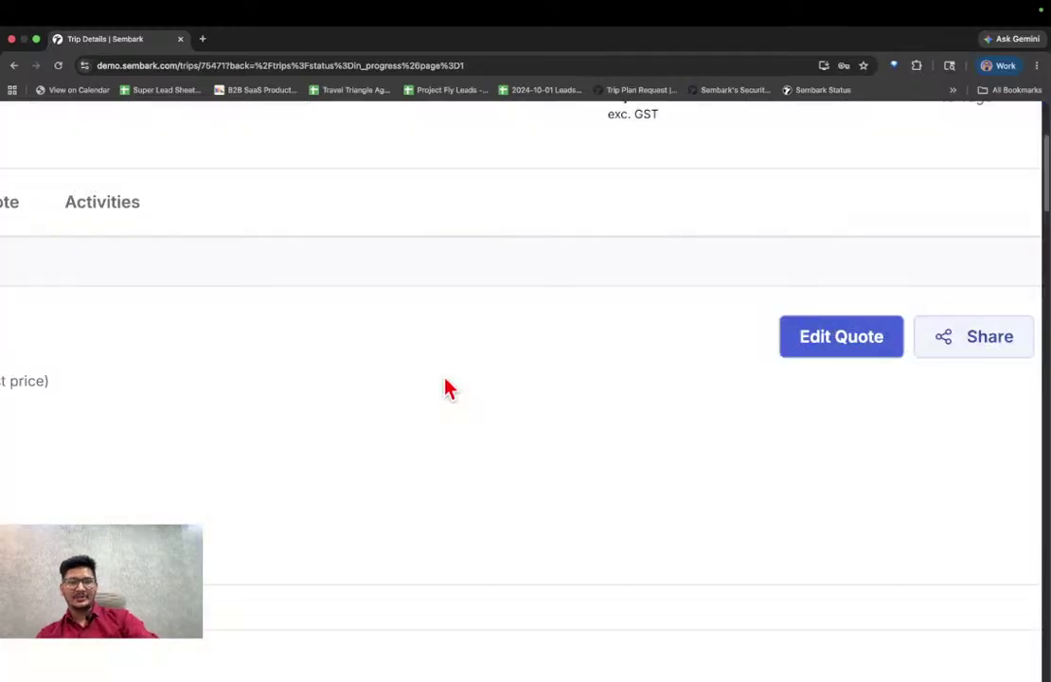
click(856, 347)
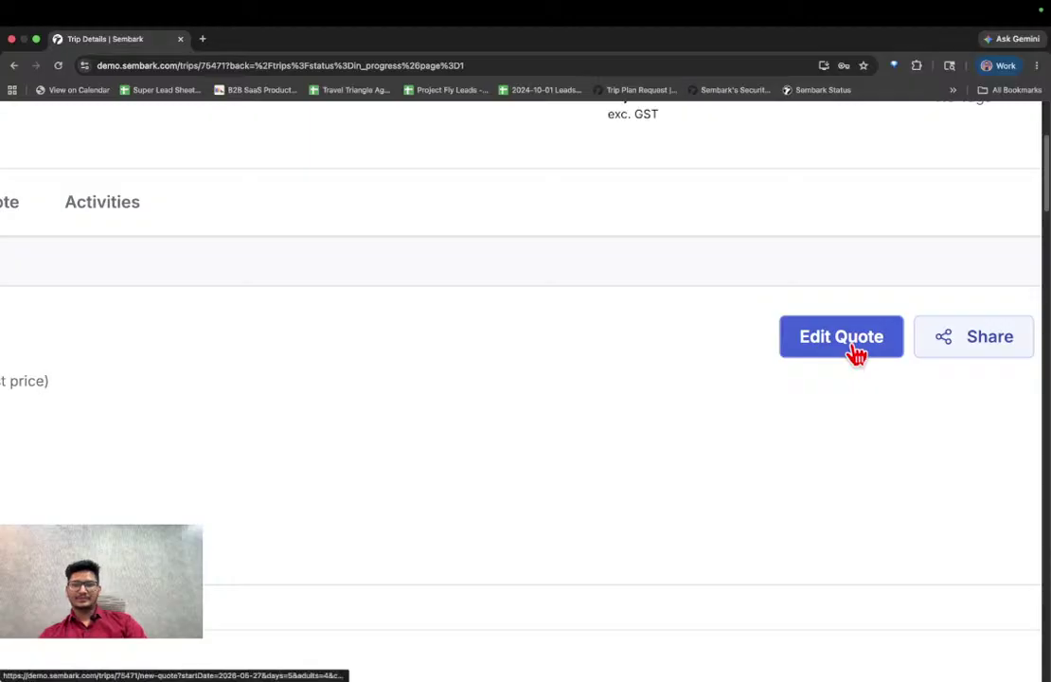
scroll(499, 395, down, 3)
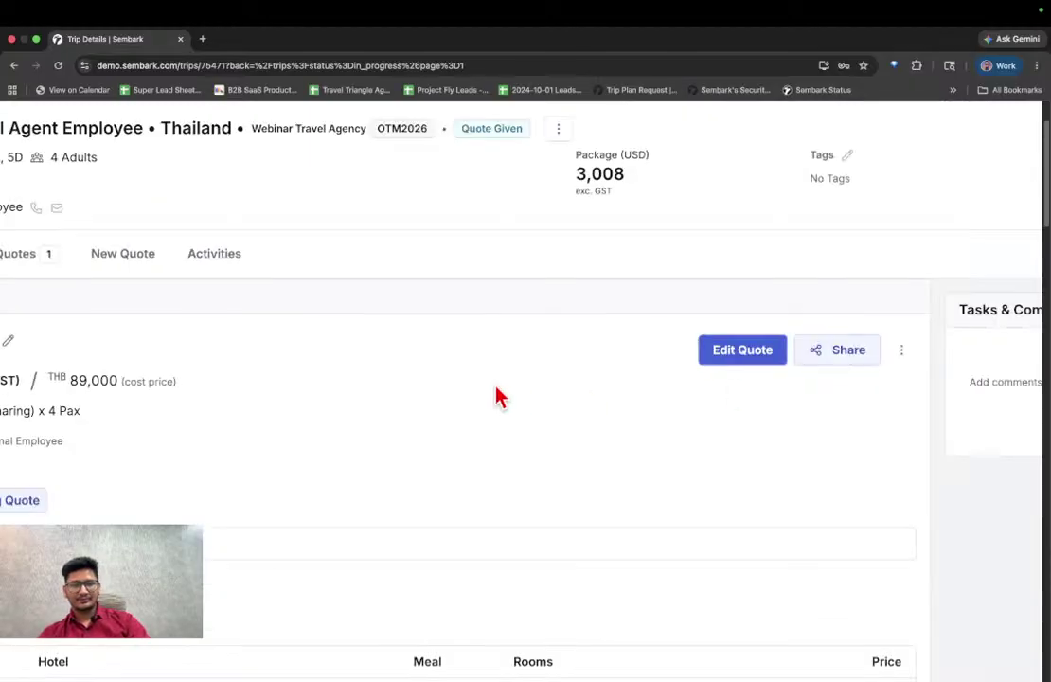
scroll(500, 396, down, 3)
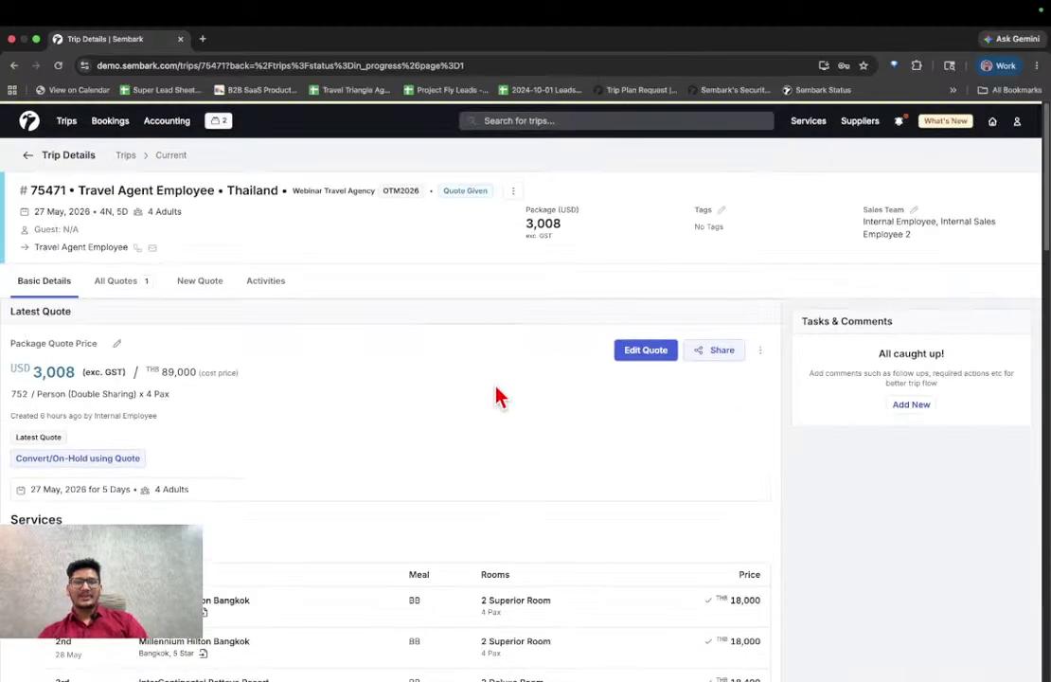
scroll(500, 396, down, 1)
scroll(499, 395, up, 2)
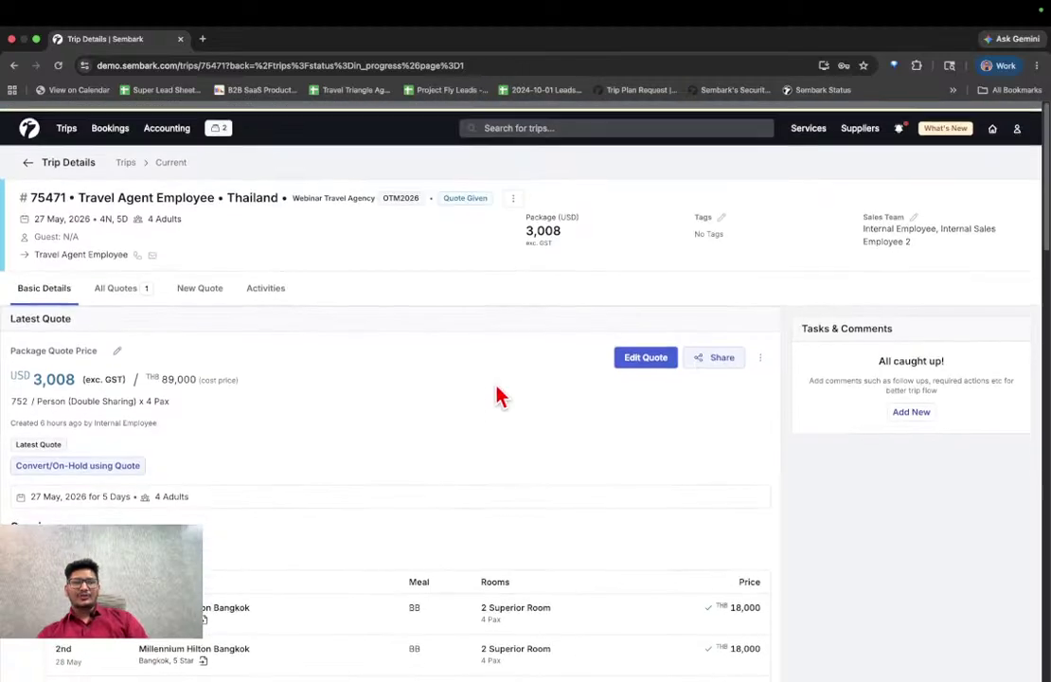
key(ctrl+Left)
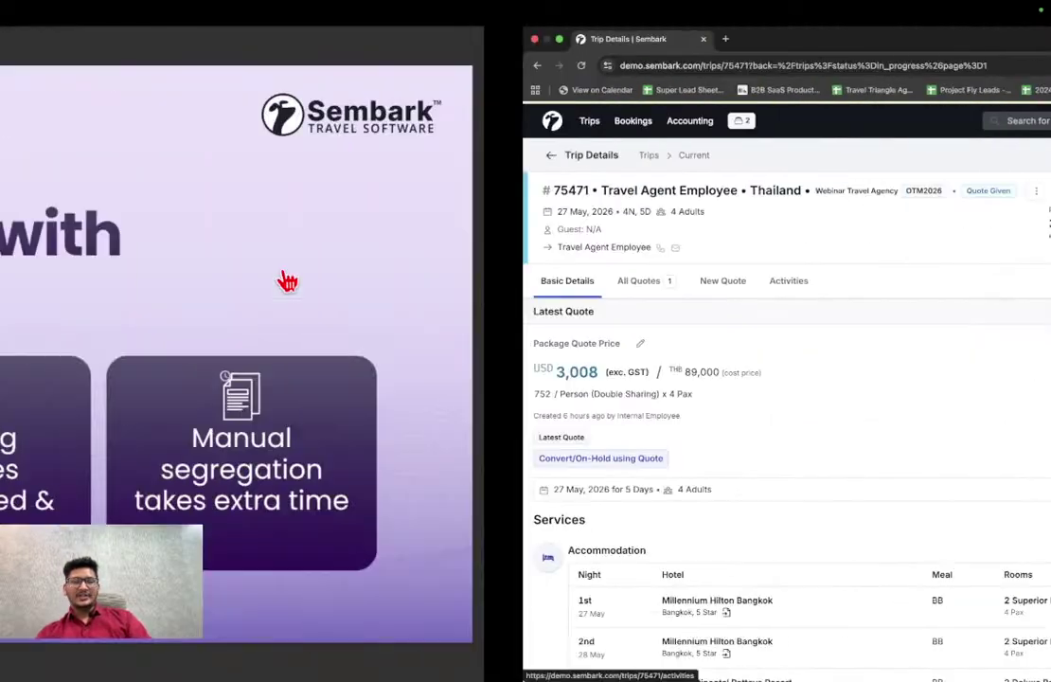
key(Right)
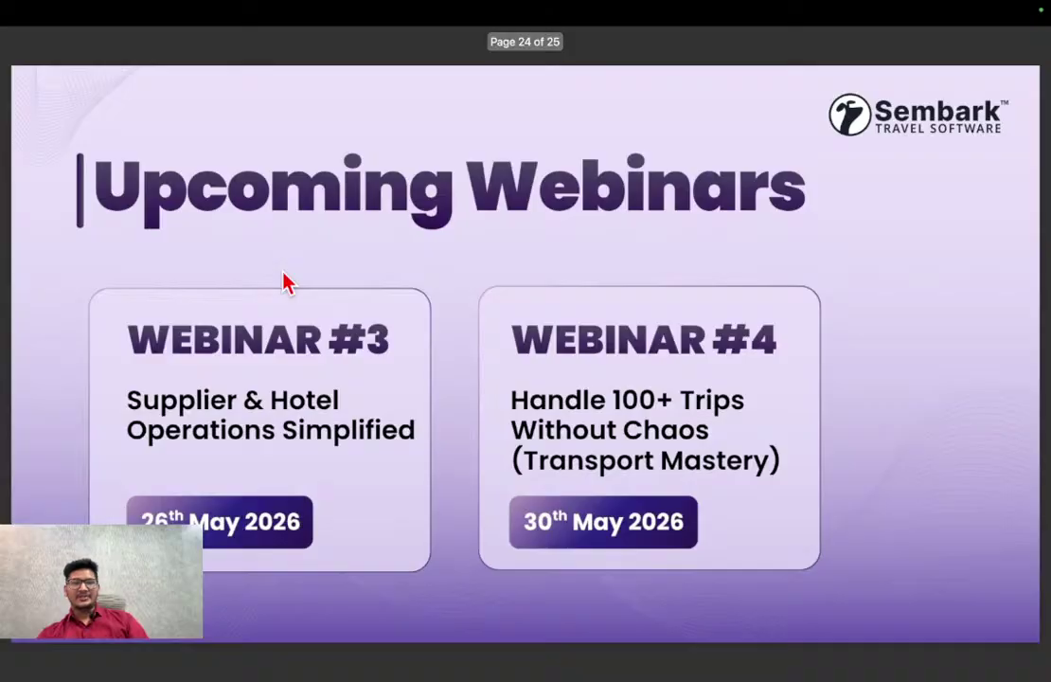
key(Left)
key(Right)
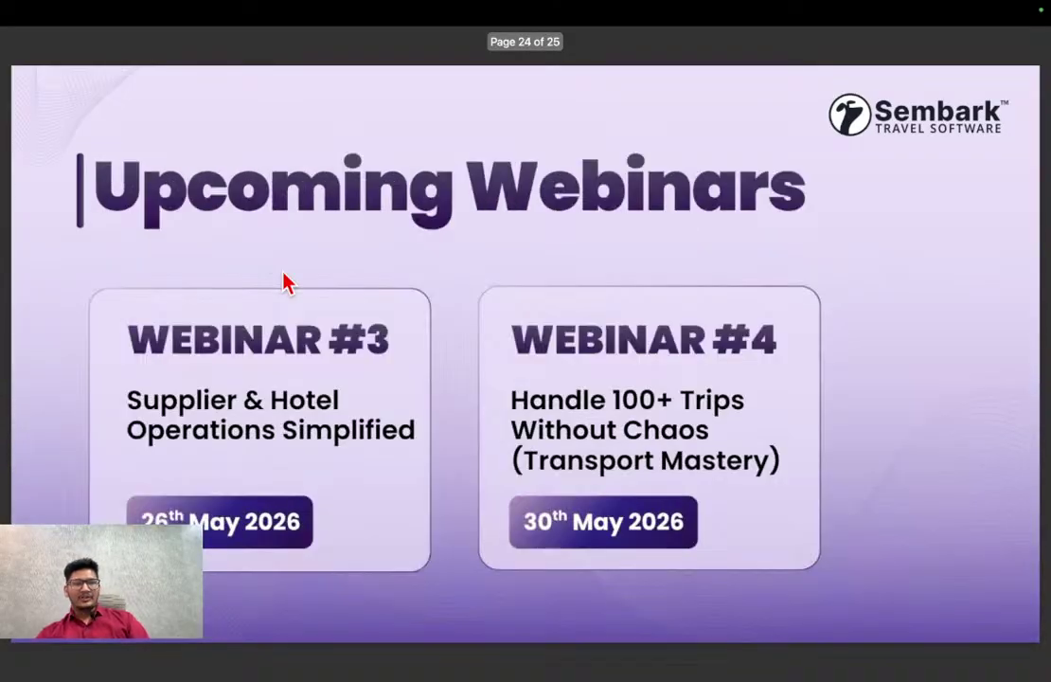